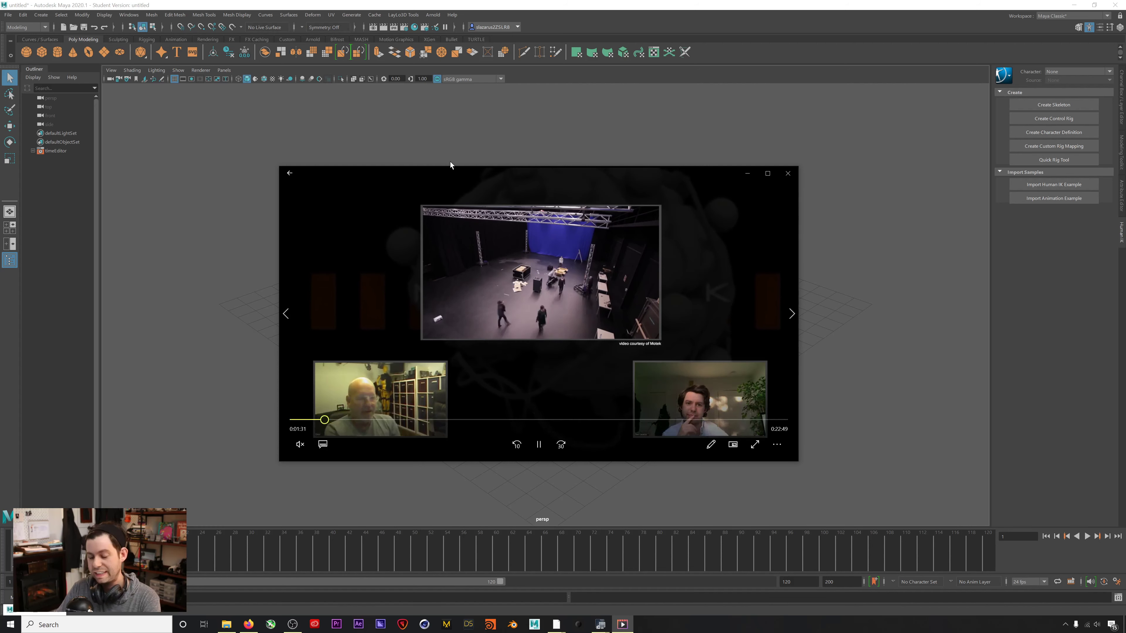
Move and enlarge the video player, rewind the showreel to about 0:38, then close it.
{"action": "left_click_drag", "start_coordinate": [444, 177], "coordinate": [452, 177]}
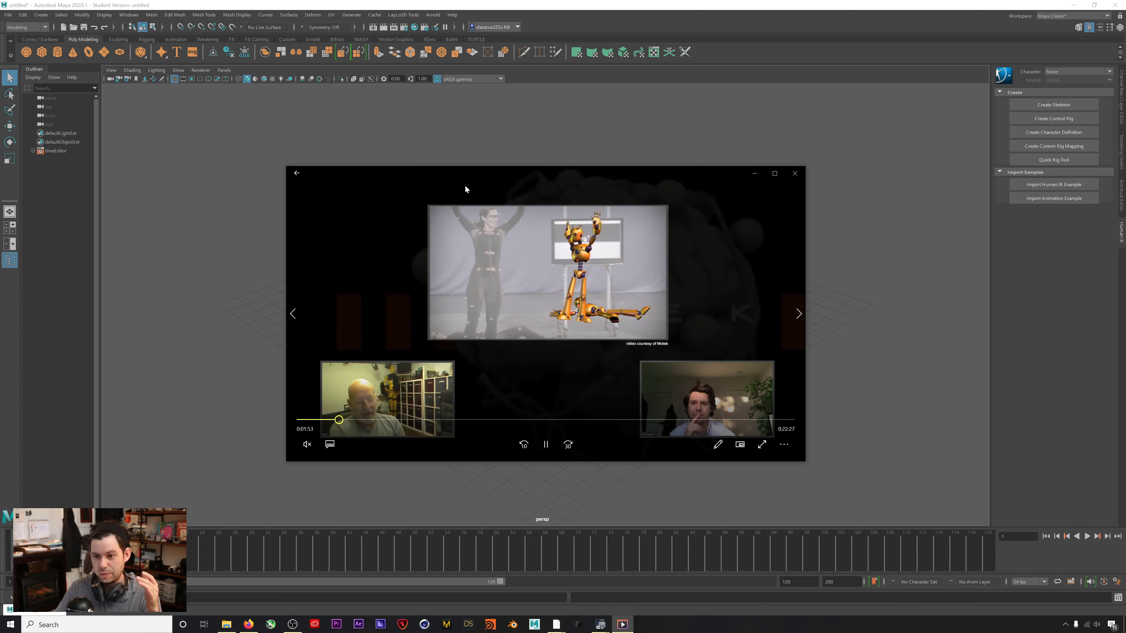
{"action": "left_click_drag", "start_coordinate": [474, 174], "coordinate": [482, 156]}
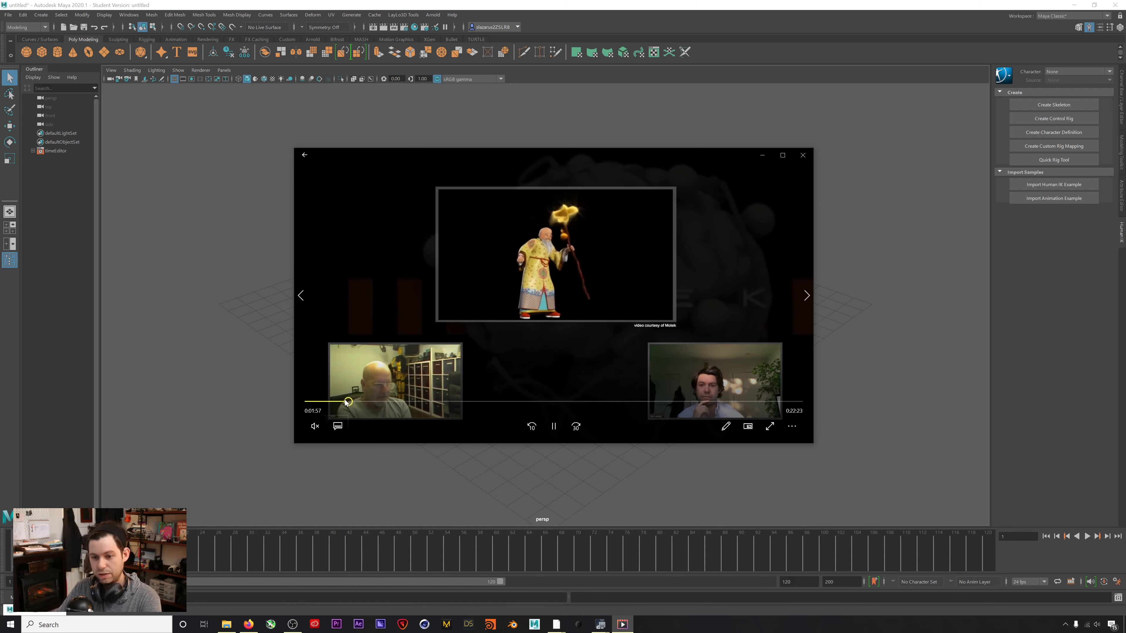
{"action": "left_click", "coordinate": [322, 401]}
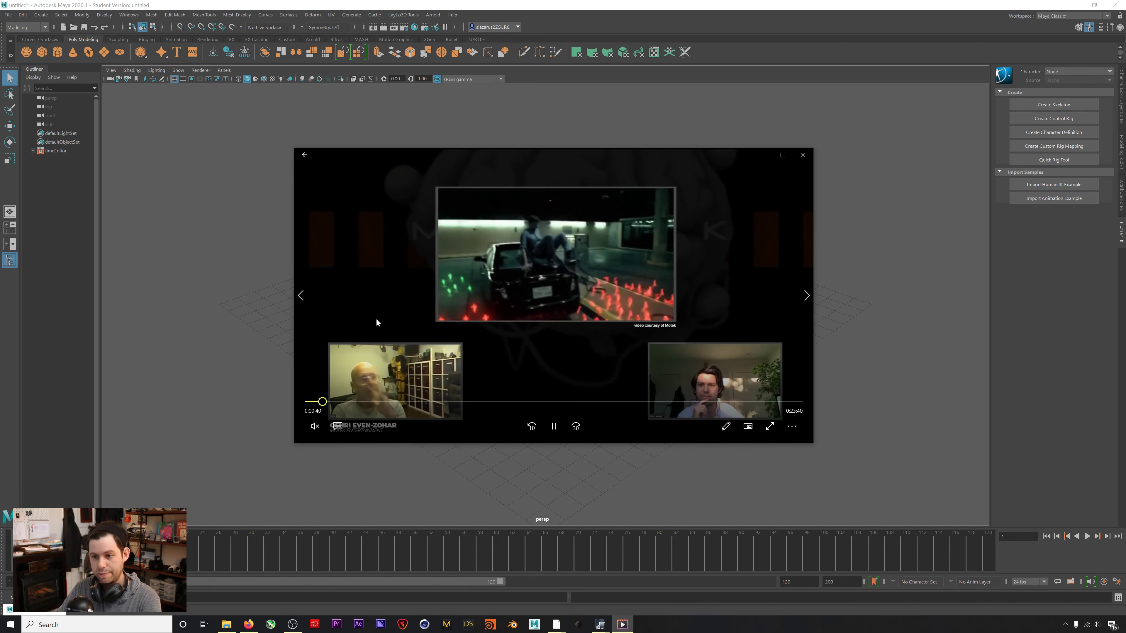
{"action": "left_click_drag", "start_coordinate": [520, 153], "coordinate": [521, 100]}
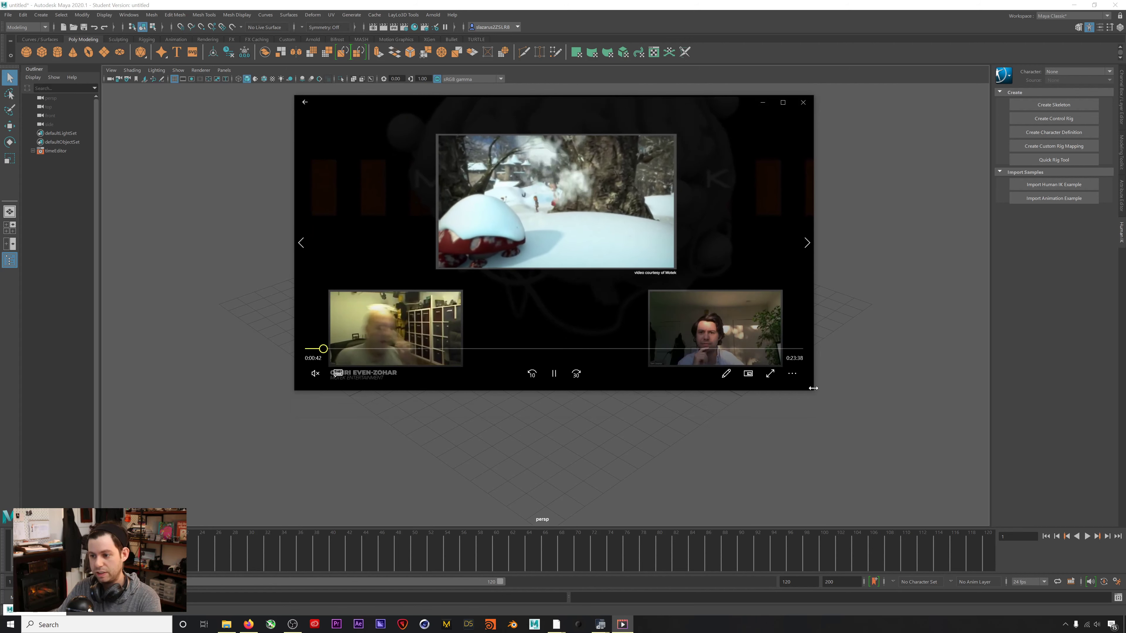
{"action": "left_click_drag", "start_coordinate": [813, 391], "coordinate": [928, 481]}
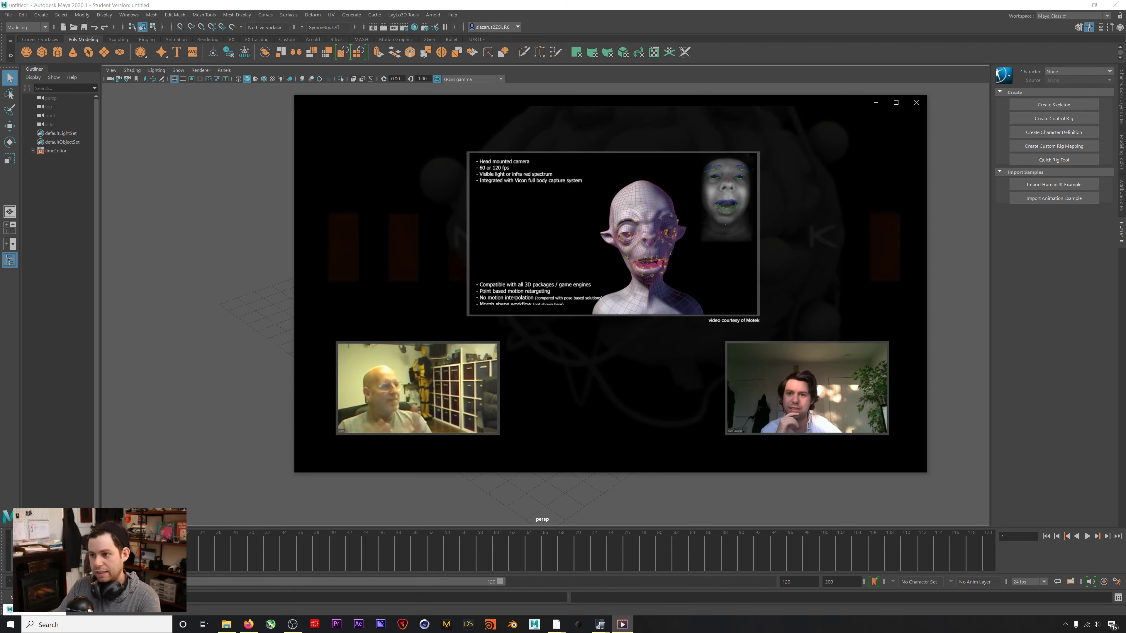
{"action": "left_click", "coordinate": [915, 103]}
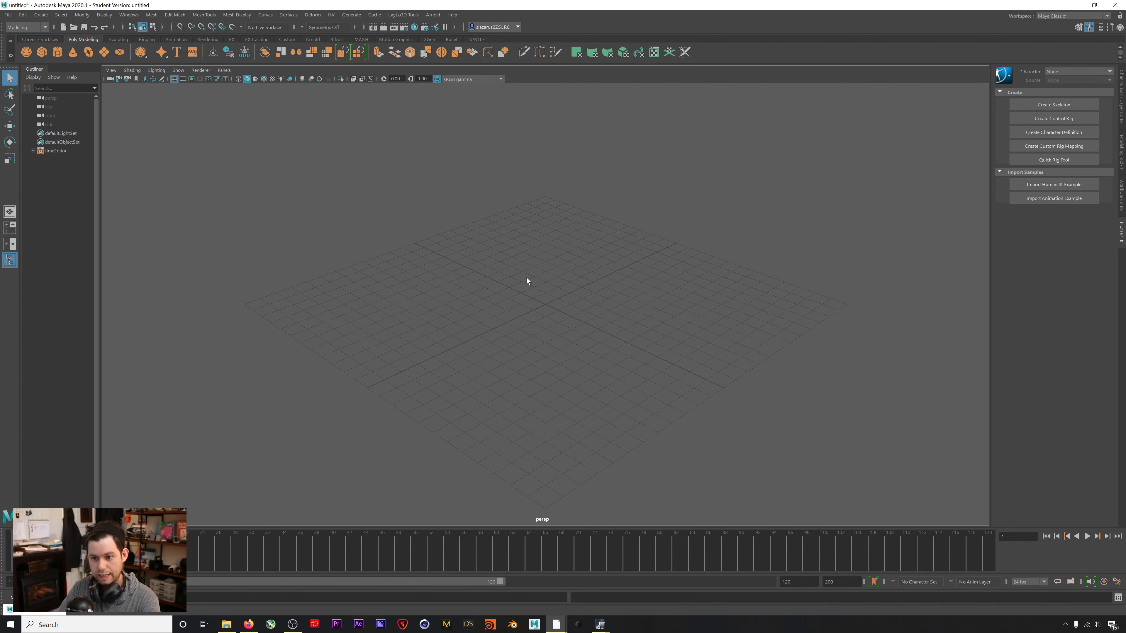
Open the Rokoko Motion Library from Windows > Animation Editors.
{"action": "middle_click_drag", "start_coordinate": [553, 295], "coordinate": [557, 275], "text": "alt"}
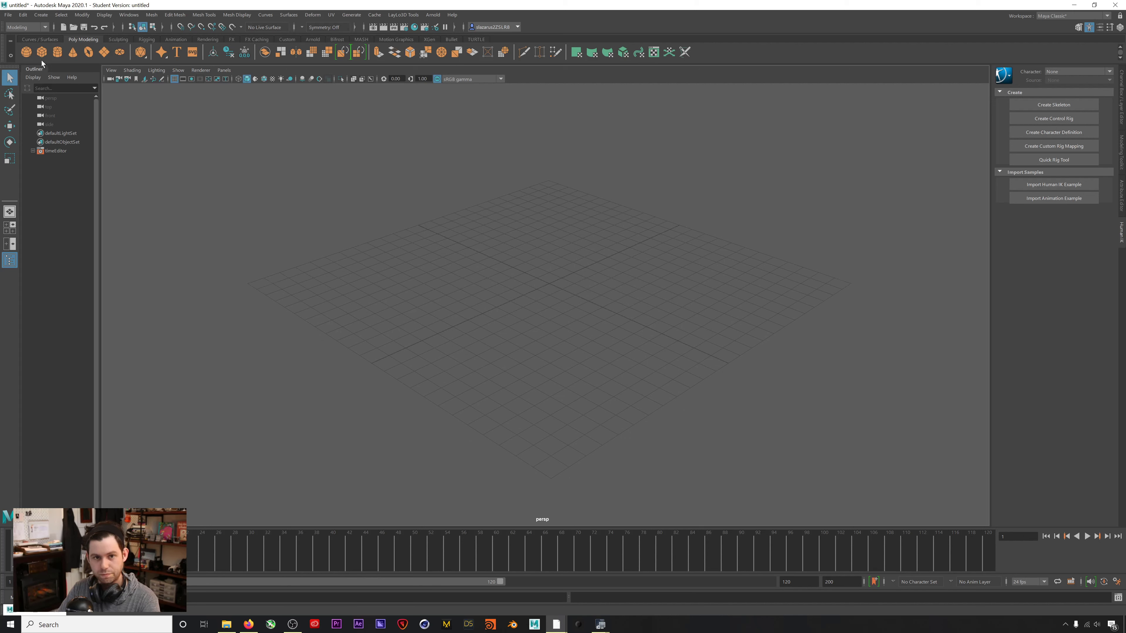
{"action": "left_click", "coordinate": [136, 15]}
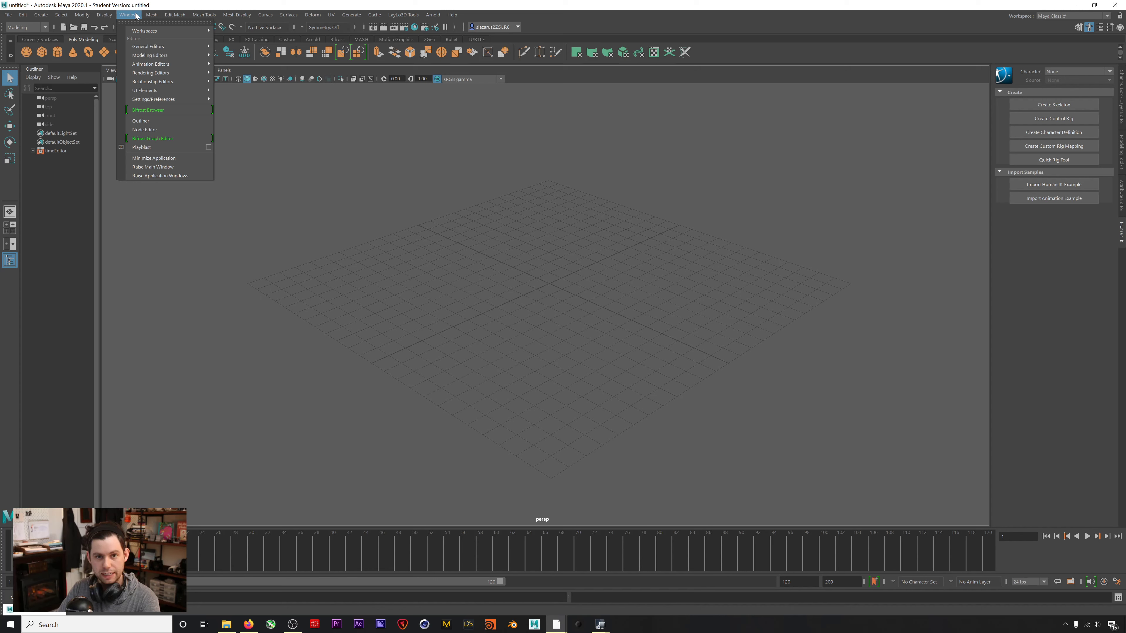
{"action": "mouse_move", "coordinate": [178, 64]}
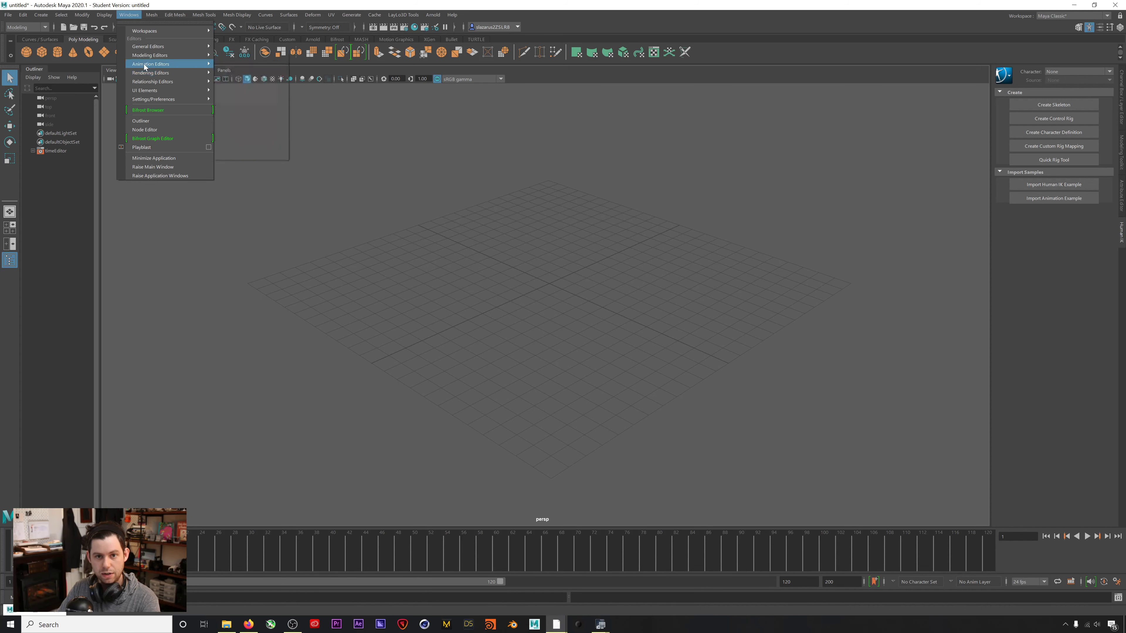
{"action": "left_click", "coordinate": [248, 156]}
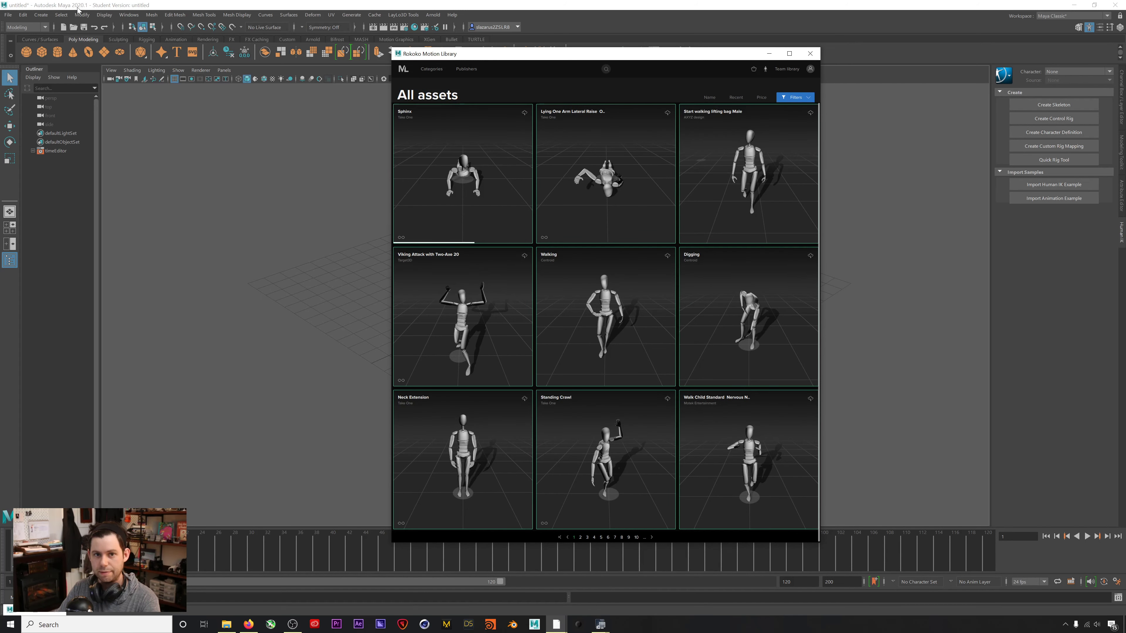
Shift the Motion Library window into place and switch to the Publishers page.
{"action": "left_click_drag", "start_coordinate": [530, 47], "coordinate": [630, 45]}
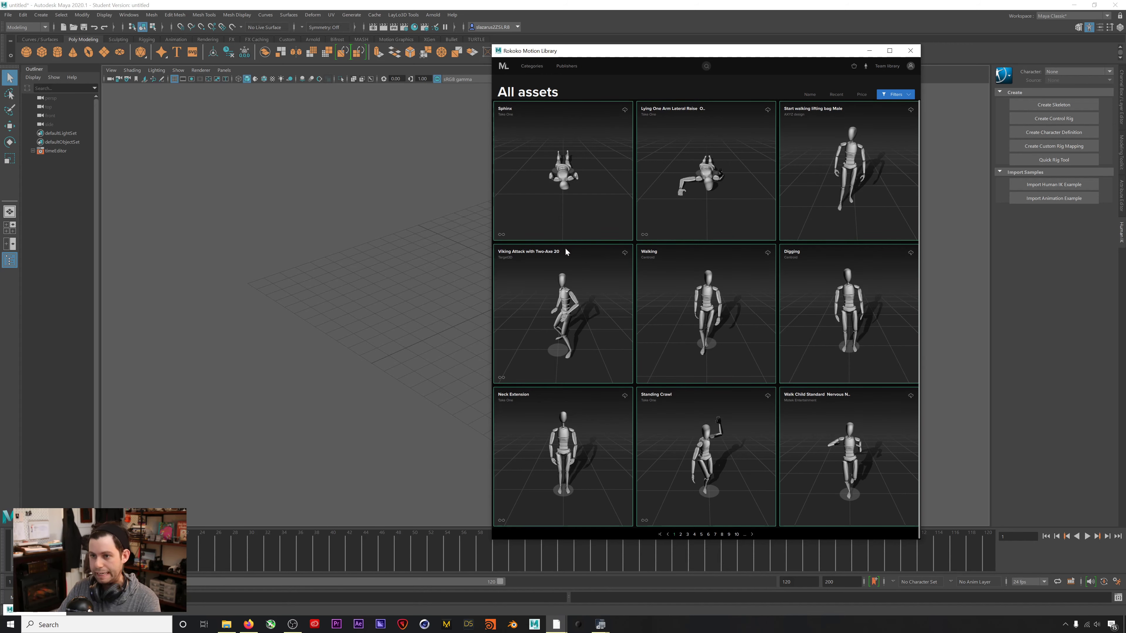
{"action": "left_click_drag", "start_coordinate": [619, 52], "coordinate": [573, 50]}
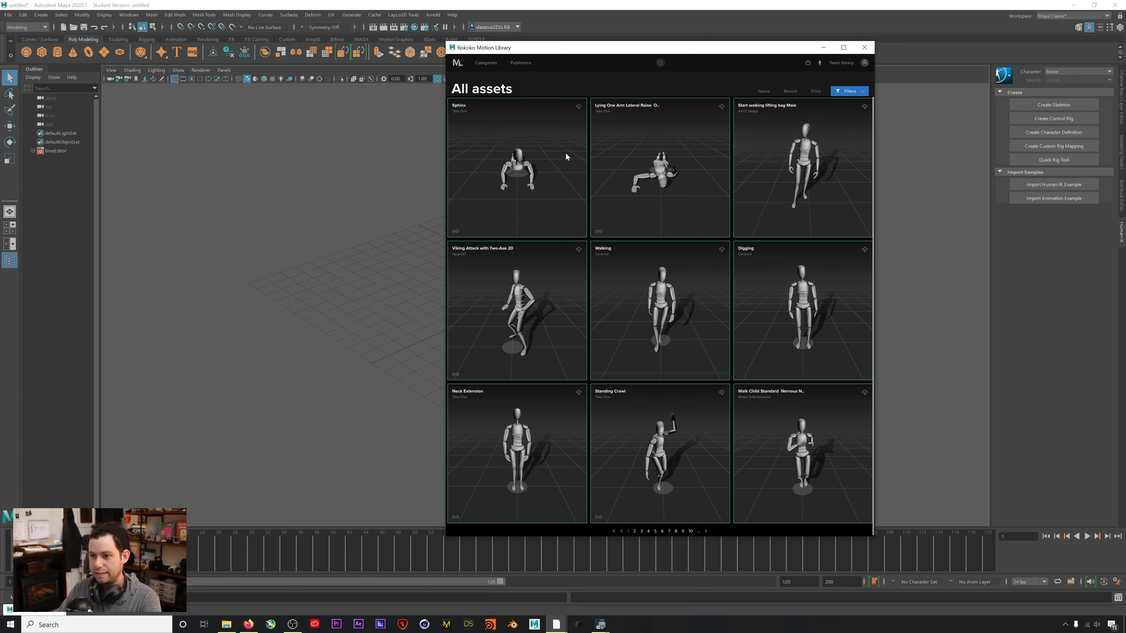
{"action": "left_click_drag", "start_coordinate": [623, 50], "coordinate": [516, 53]}
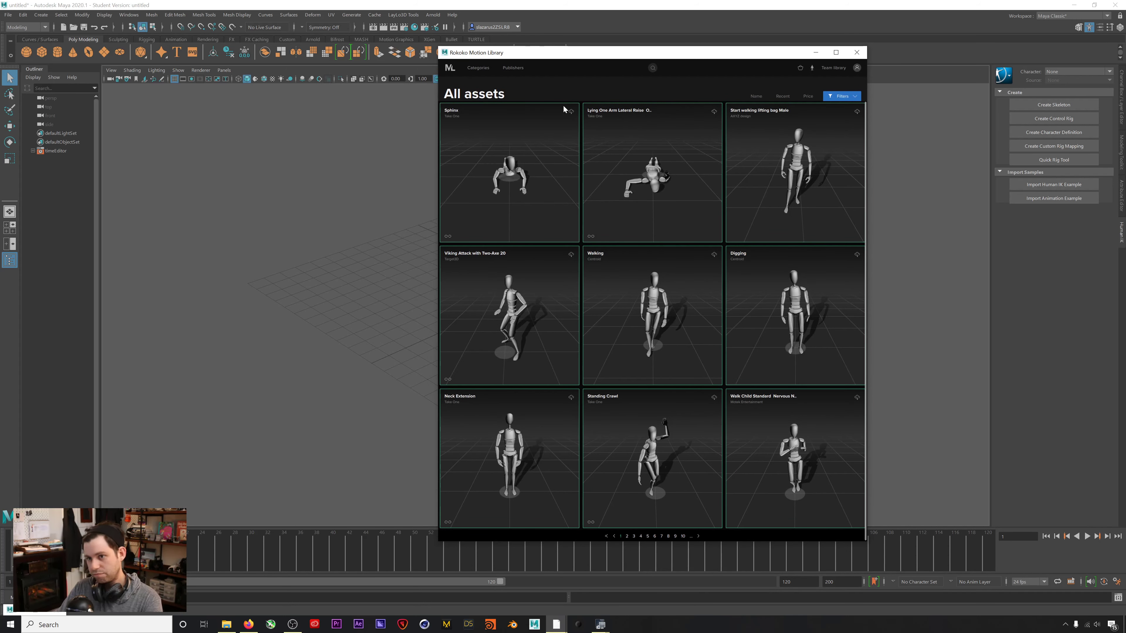
{"action": "left_click", "coordinate": [513, 69]}
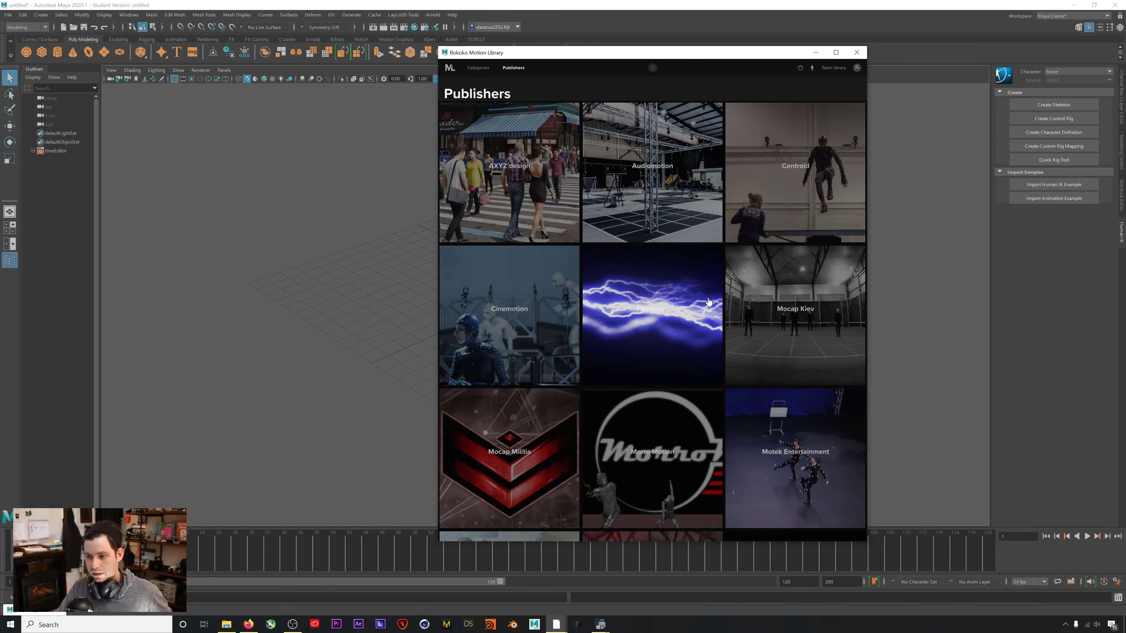
Open Motek Entertainment's publisher page and move the window up.
{"action": "scroll", "coordinate": [749, 388], "scroll_direction": "down", "scroll_amount": 2}
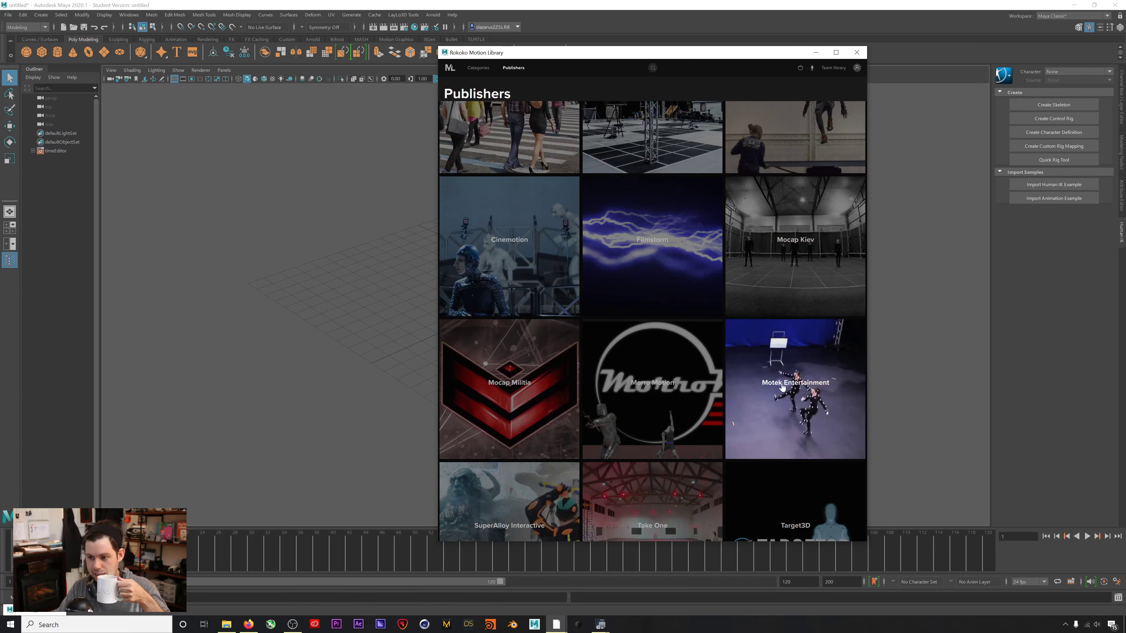
{"action": "left_click", "coordinate": [782, 386]}
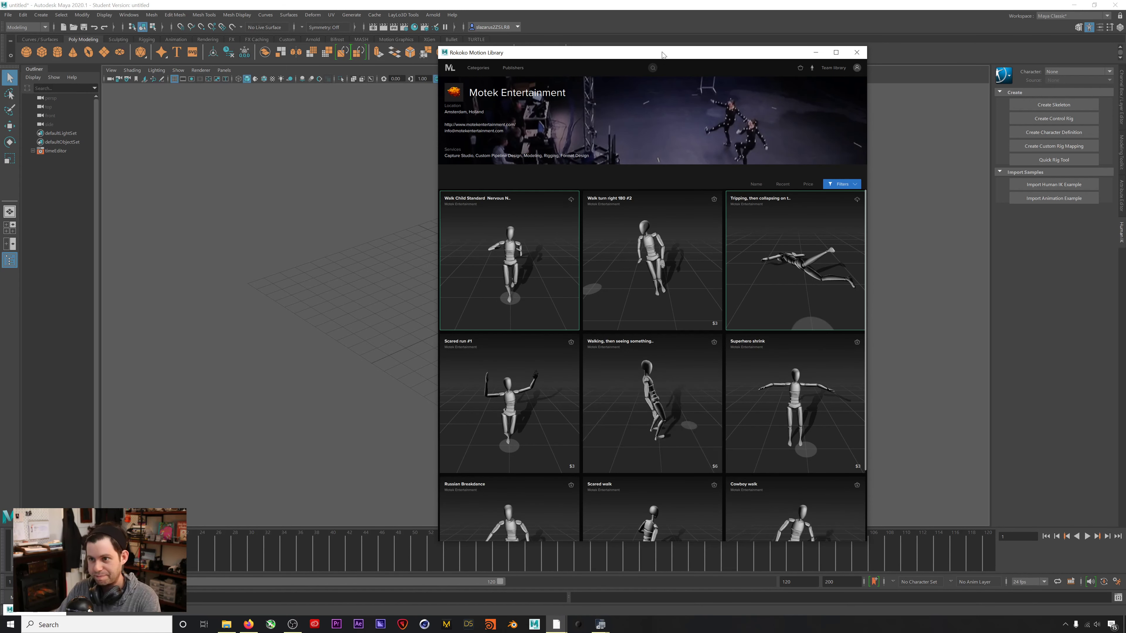
{"action": "left_click_drag", "start_coordinate": [662, 54], "coordinate": [658, 49]}
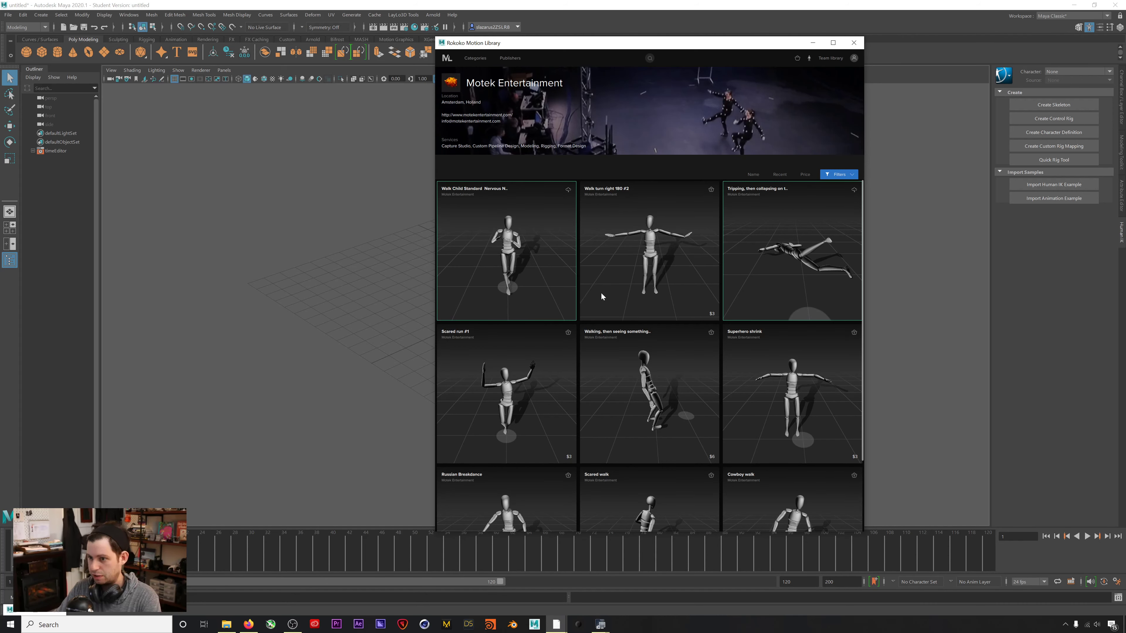
Lengthen the Motion Library window to reveal the page numbers, and show the filter options.
{"action": "scroll", "coordinate": [605, 298], "scroll_direction": "down", "scroll_amount": 2}
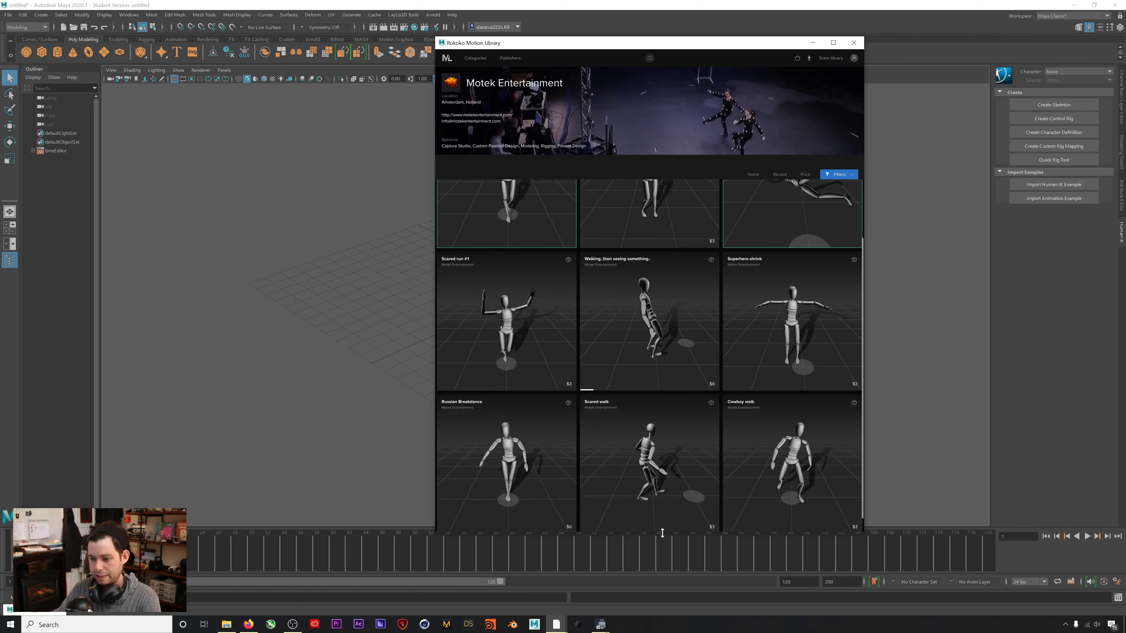
{"action": "left_click_drag", "start_coordinate": [661, 533], "coordinate": [662, 581]}
{"action": "scroll", "coordinate": [589, 102], "scroll_direction": "up", "scroll_amount": 1}
{"action": "left_click_drag", "start_coordinate": [595, 46], "coordinate": [571, 16]}
{"action": "scroll", "coordinate": [559, 523], "scroll_direction": "down", "scroll_amount": 1}
{"action": "left_click_drag", "start_coordinate": [566, 548], "coordinate": [562, 585]}
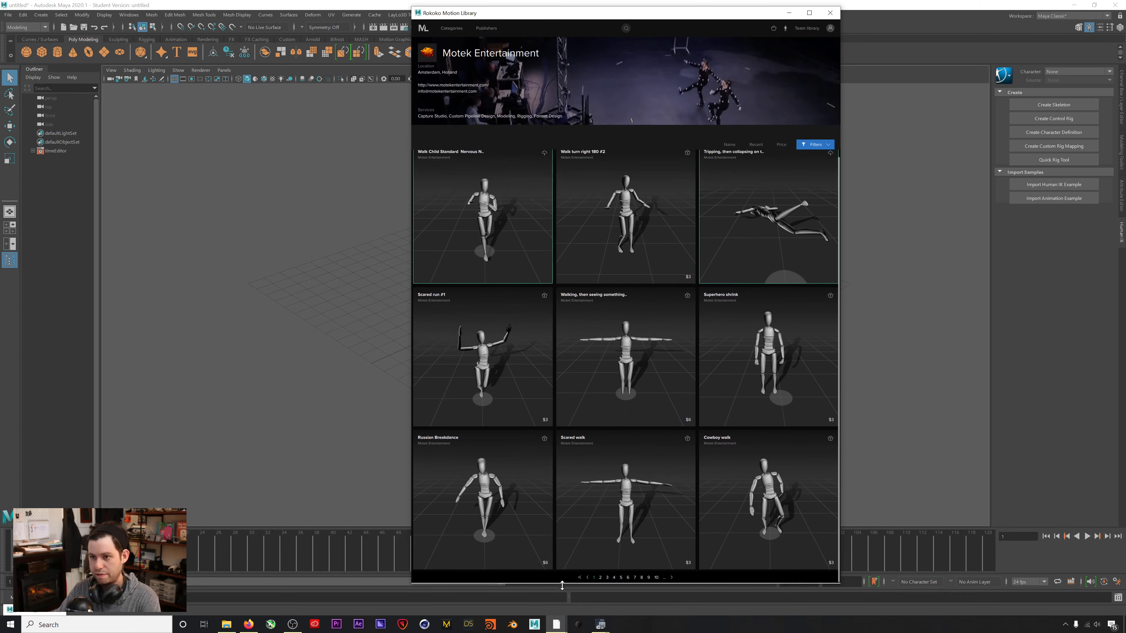
{"action": "scroll", "coordinate": [598, 297], "scroll_direction": "up", "scroll_amount": 1}
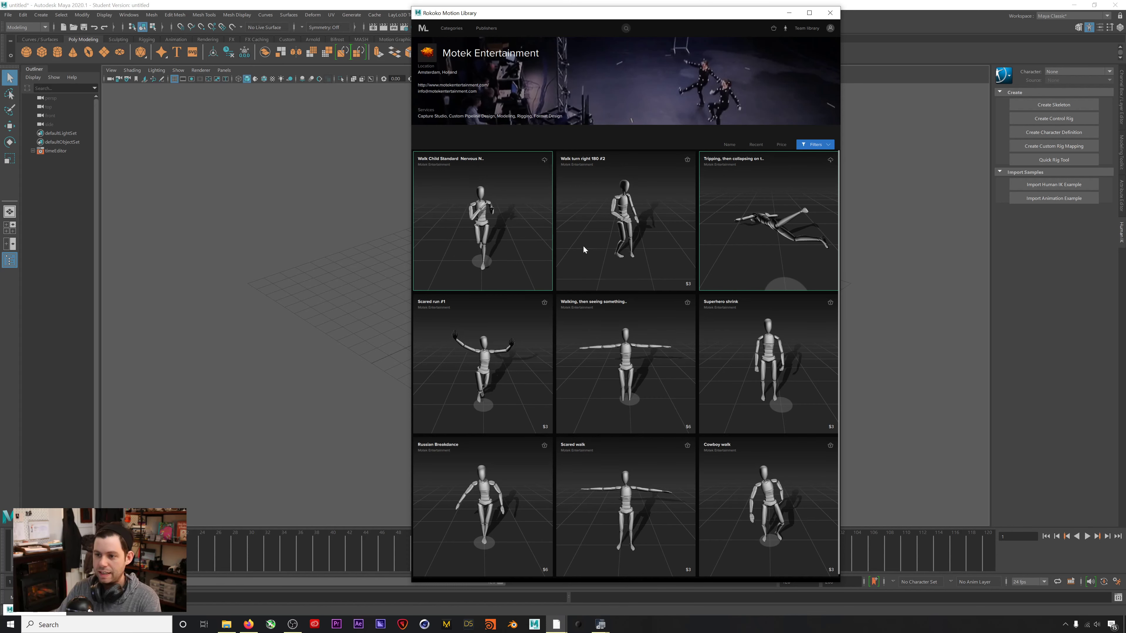
{"action": "left_click", "coordinate": [813, 144]}
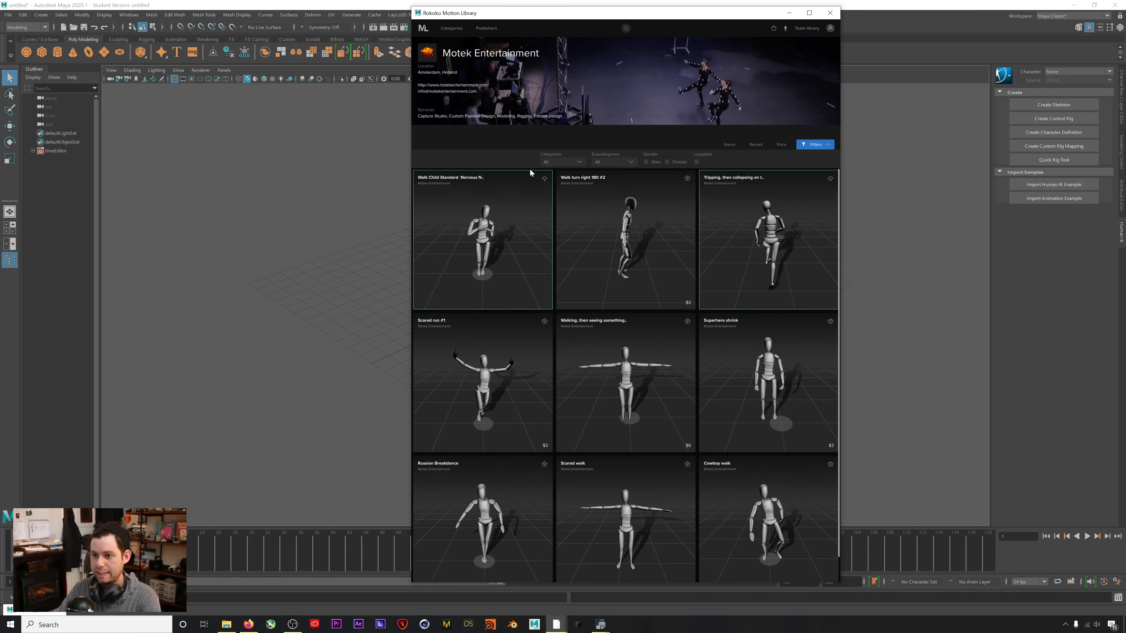
Filter Motek Entertainment's clips to the Dance category.
{"action": "left_click", "coordinate": [551, 163]}
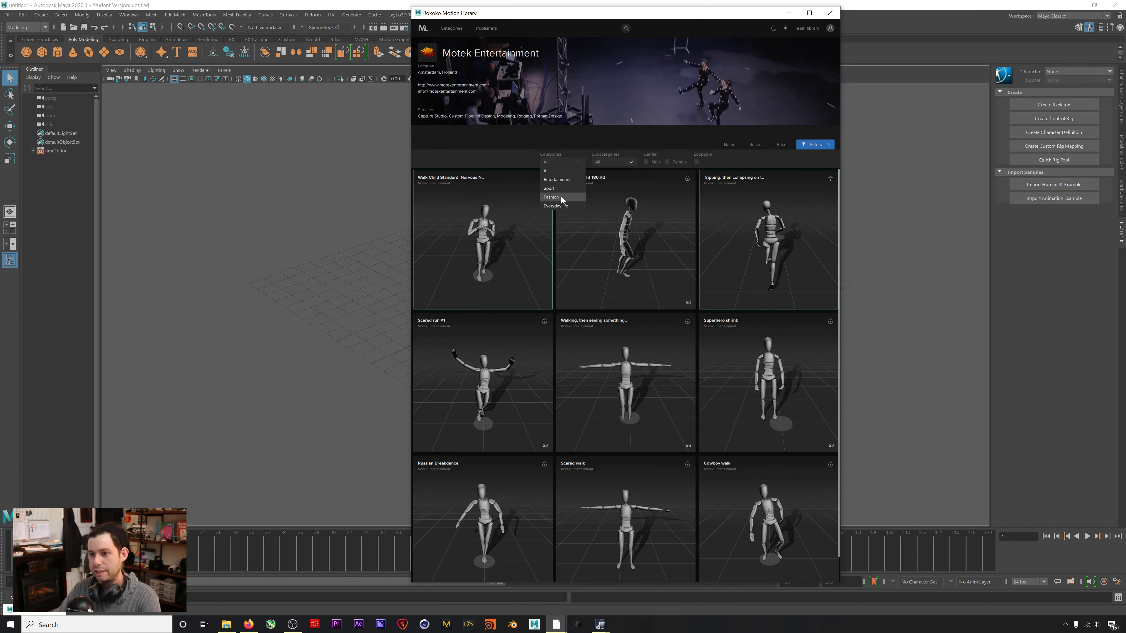
{"action": "left_click", "coordinate": [553, 206]}
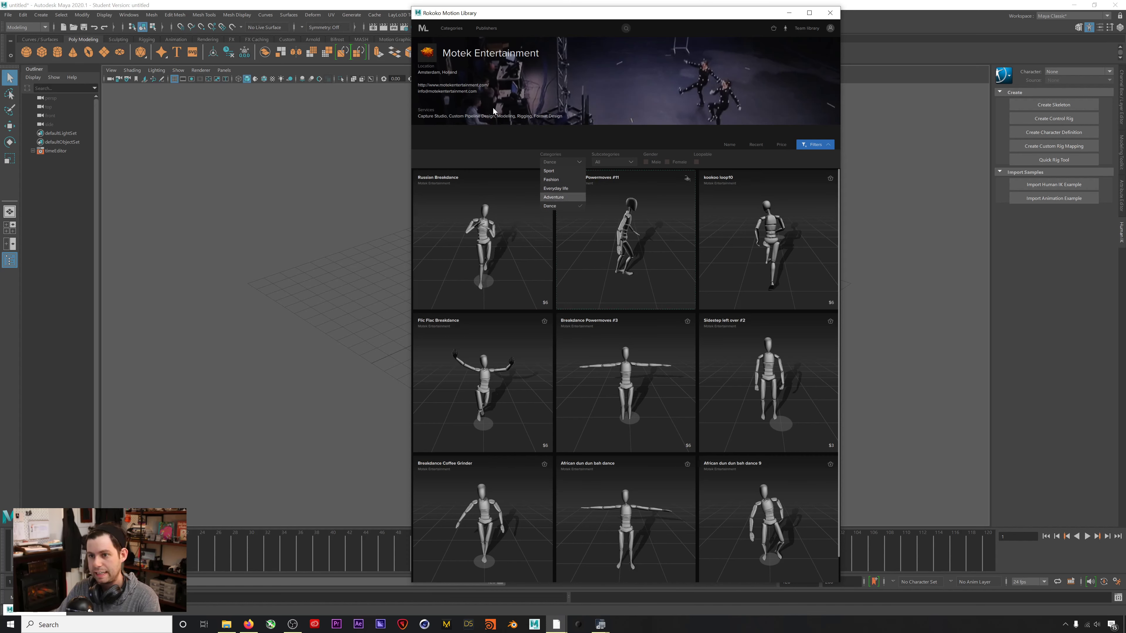
{"action": "left_click", "coordinate": [565, 162]}
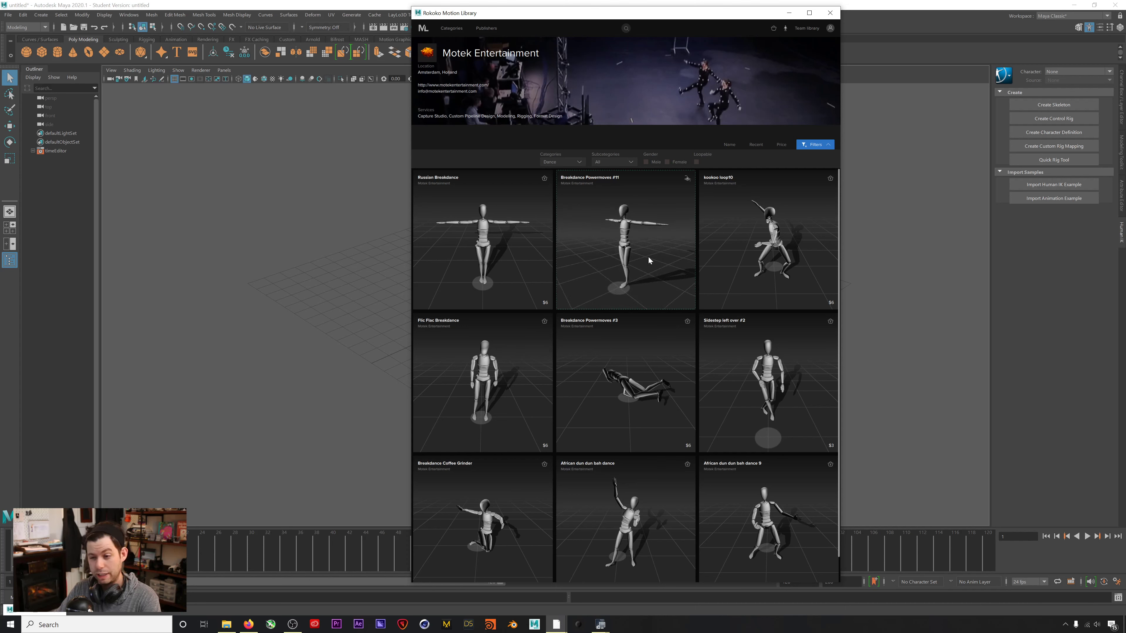
Rotate the Breakdance Powermoves #11 preview to a side view, shift the window left, and reopen Categories.
{"action": "mouse_move", "coordinate": [648, 258]}
{"action": "left_mouse_down"}
{"action": "mouse_move", "coordinate": [620, 253]}
{"action": "mouse_move", "coordinate": [643, 252]}
{"action": "left_mouse_up"}
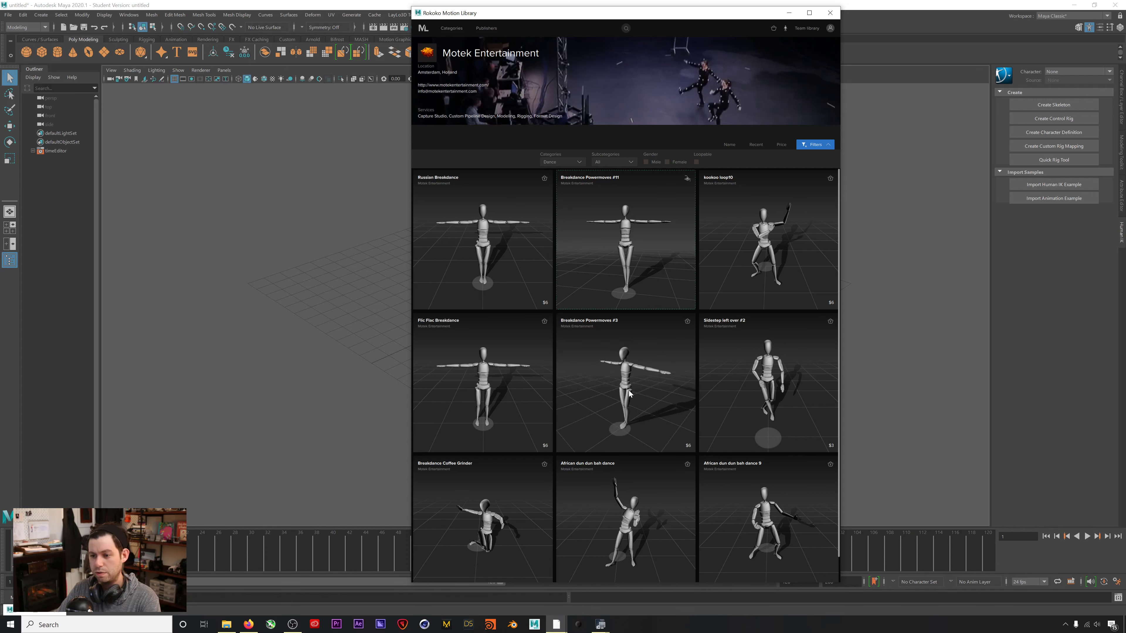
{"action": "scroll", "coordinate": [619, 517], "scroll_direction": "down", "scroll_amount": 2}
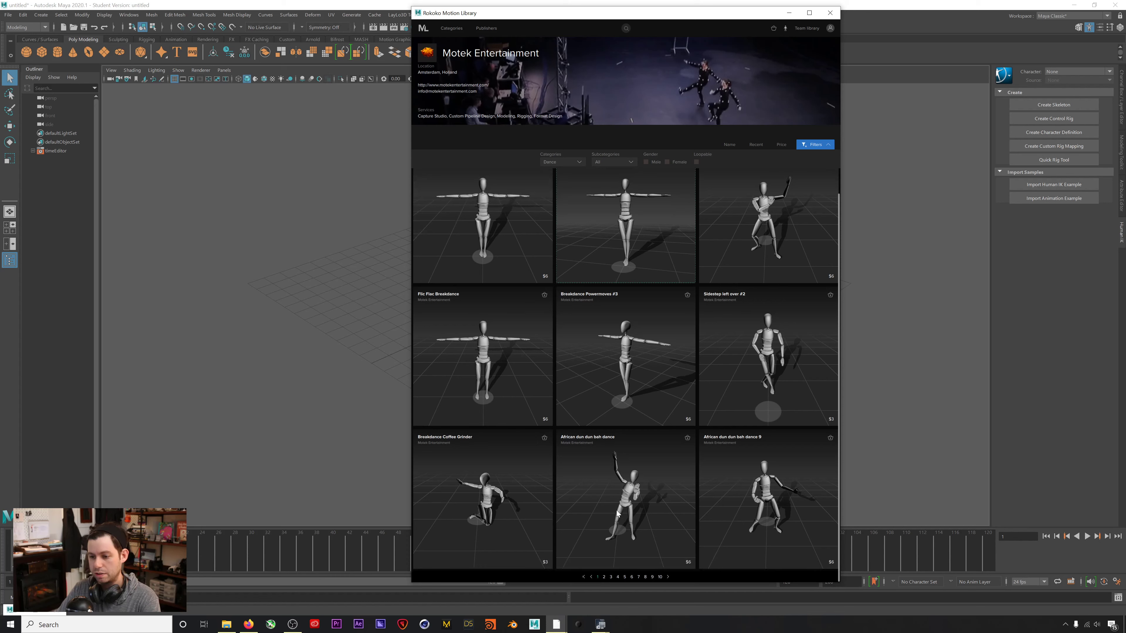
{"action": "scroll", "coordinate": [715, 333], "scroll_direction": "up", "scroll_amount": 2}
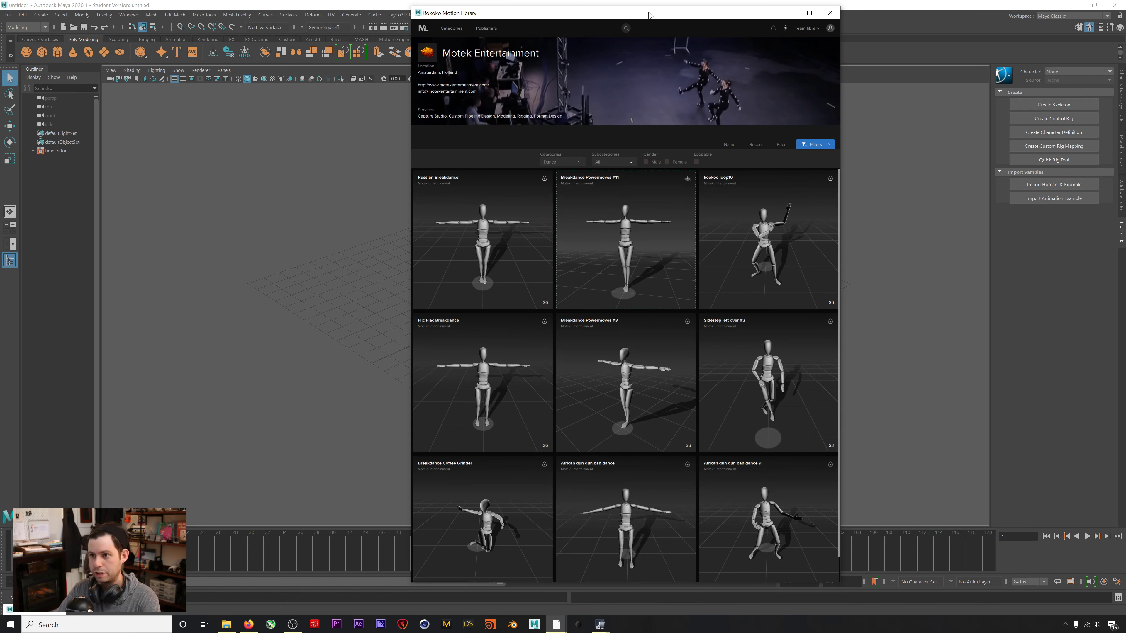
{"action": "left_click_drag", "start_coordinate": [648, 15], "coordinate": [638, 14]}
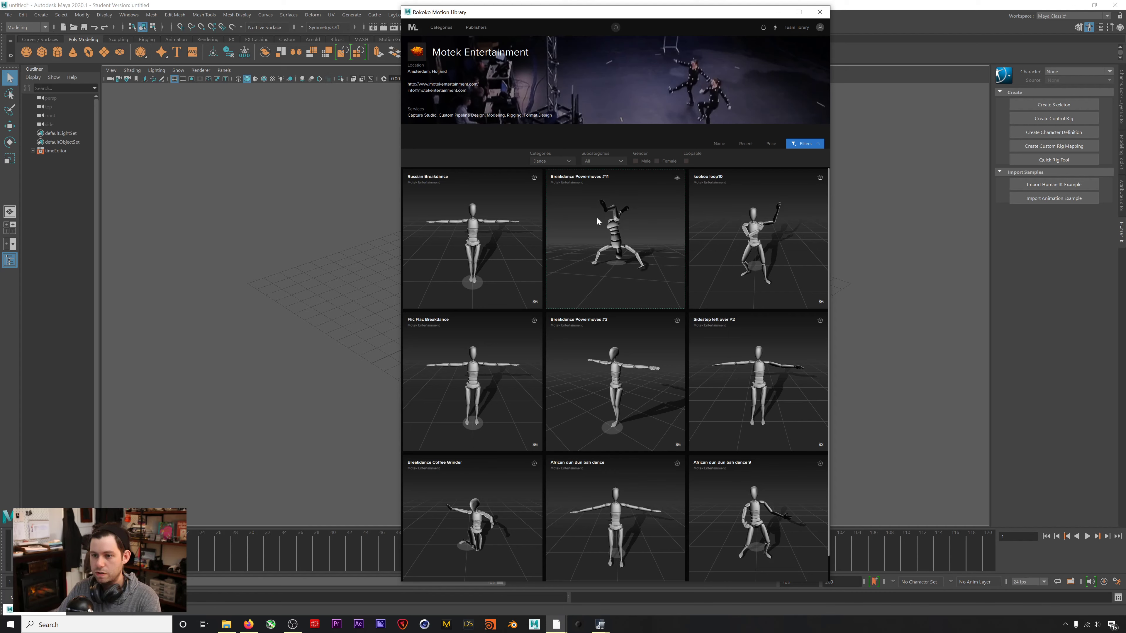
{"action": "left_click_drag", "start_coordinate": [605, 18], "coordinate": [606, 12]}
{"action": "left_click", "coordinate": [556, 157]}
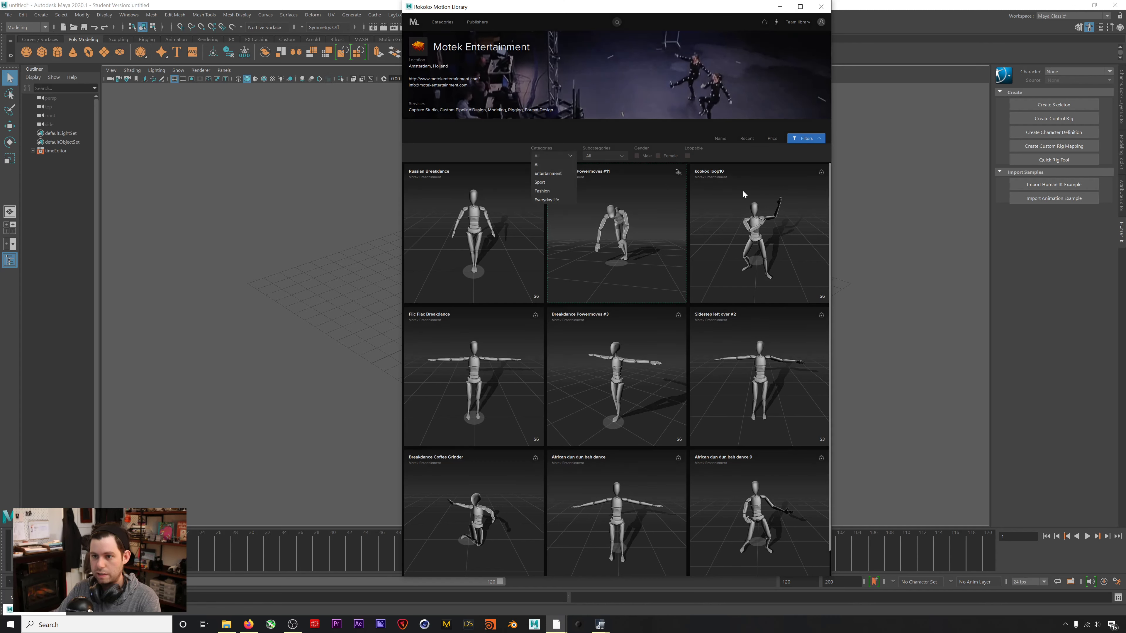
{"action": "left_click", "coordinate": [561, 163]}
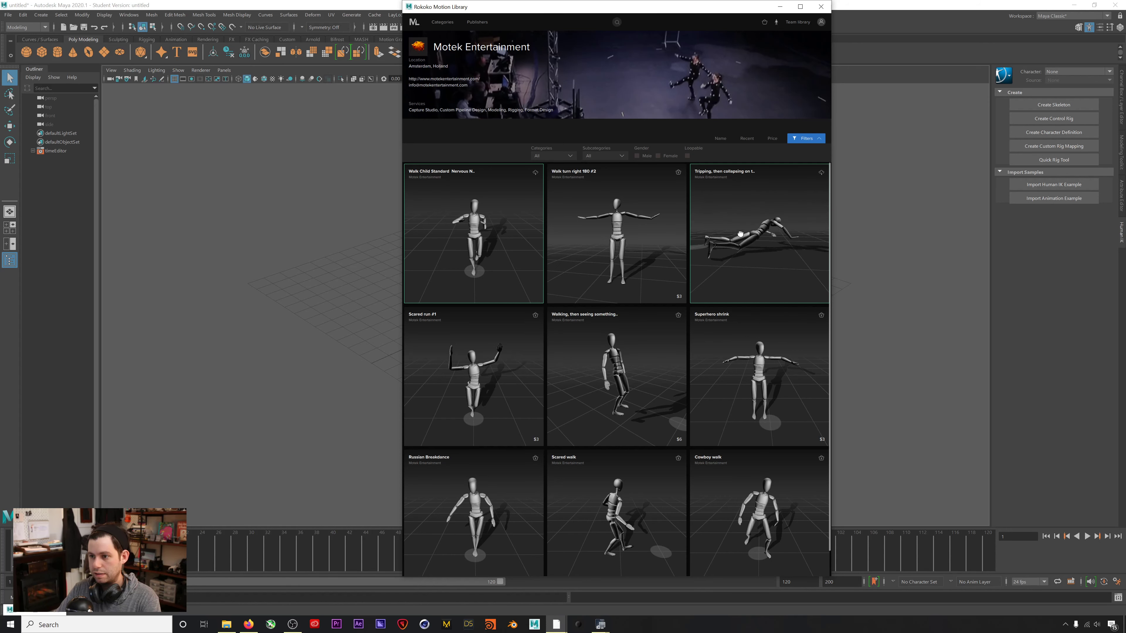
{"action": "scroll", "coordinate": [756, 226], "scroll_direction": "down", "scroll_amount": 1}
{"action": "scroll", "coordinate": [755, 223], "scroll_direction": "up", "scroll_amount": 1}
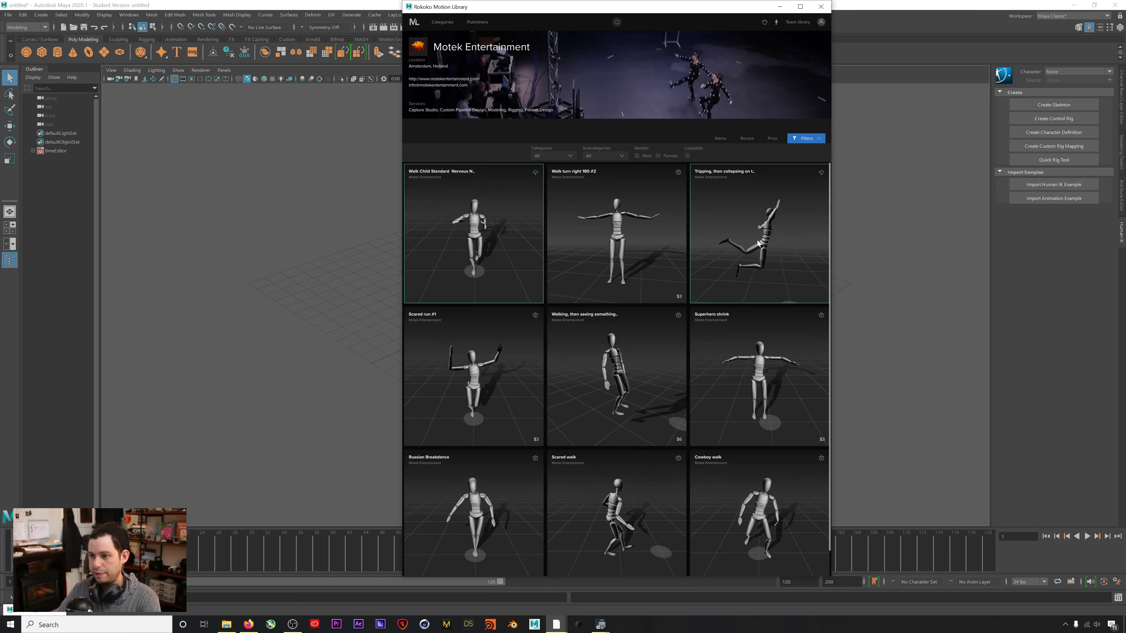
{"action": "left_click", "coordinate": [570, 157]}
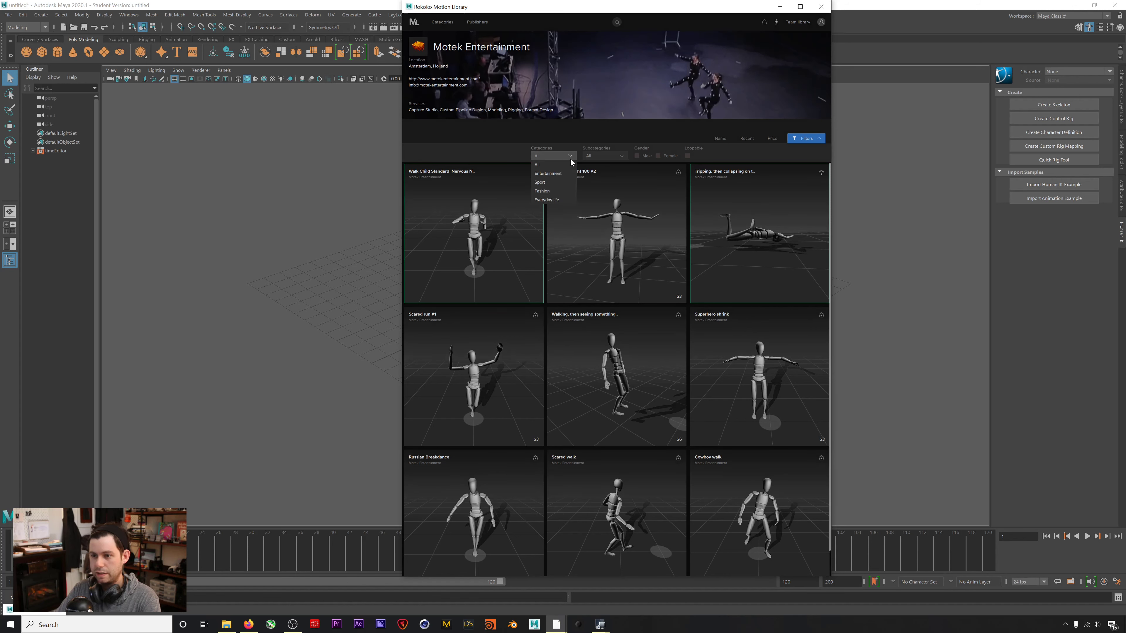
{"action": "scroll", "coordinate": [549, 191], "scroll_direction": "down", "scroll_amount": 3}
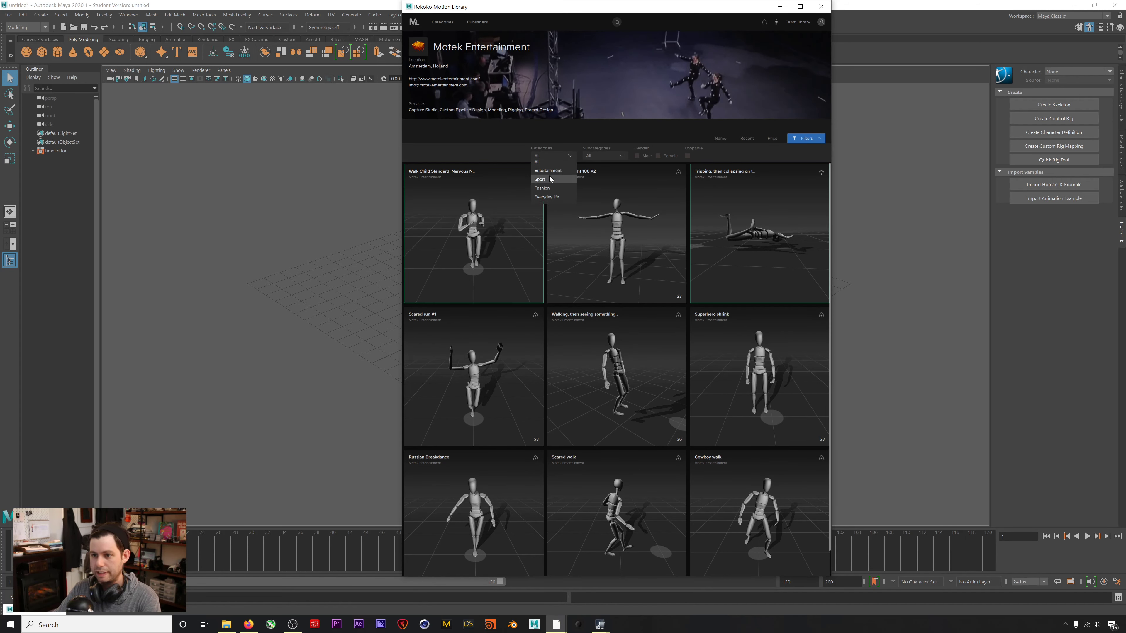
{"action": "left_click", "coordinate": [550, 195]}
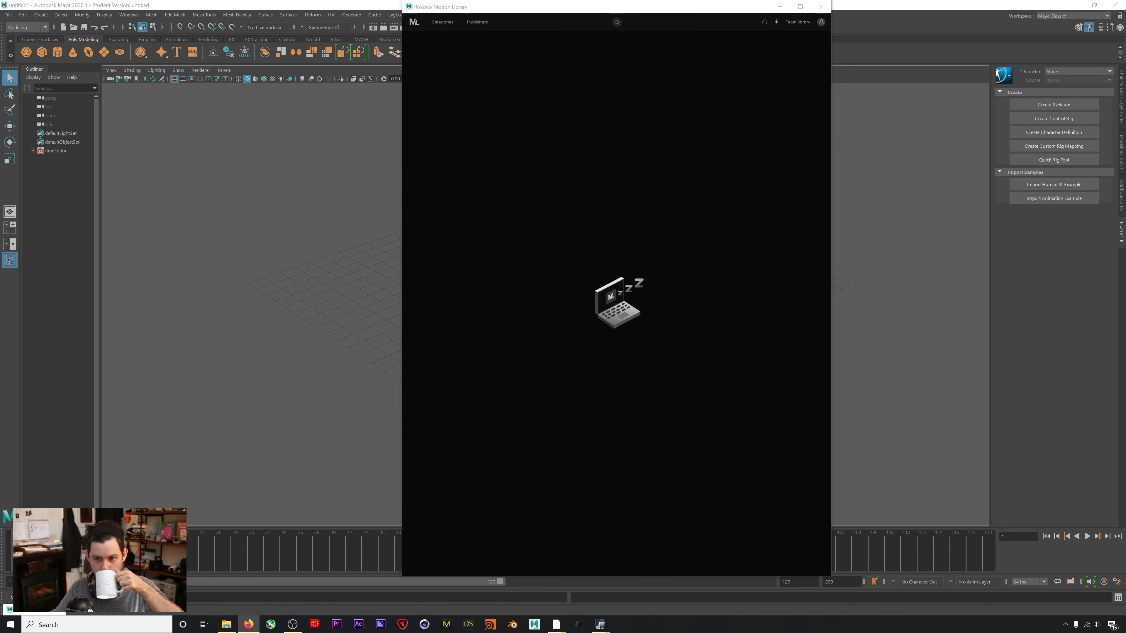
{"action": "left_click", "coordinate": [518, 207]}
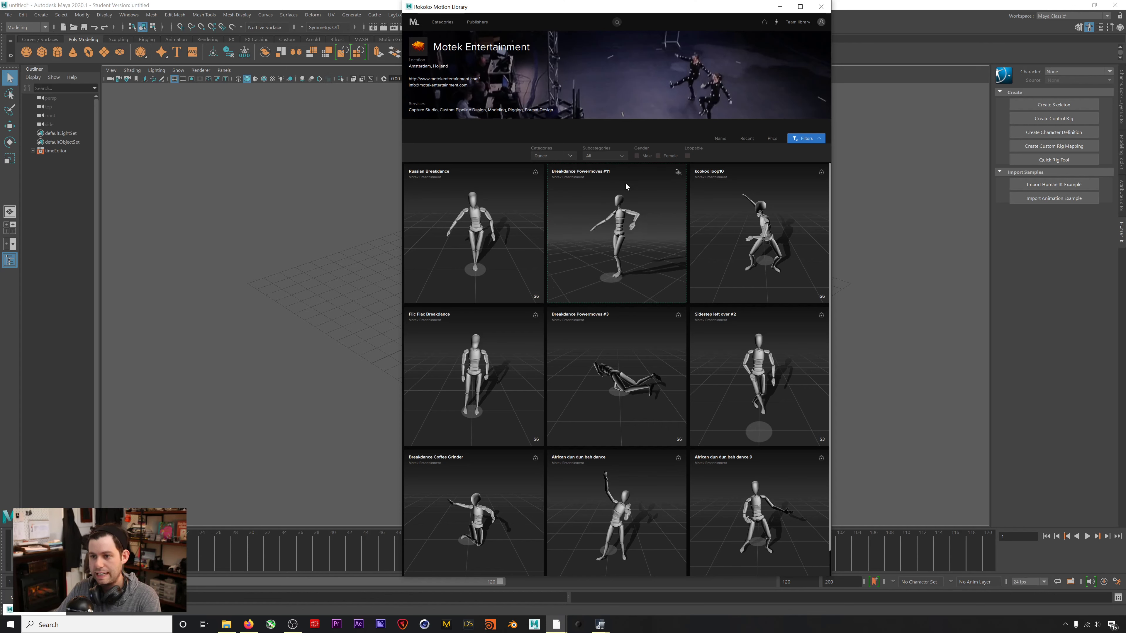
Preview Russian Breakdance, then pause Breakdance Powermoves #11 and scrub its preview back to the walking pose.
{"action": "left_click", "coordinate": [540, 188]}
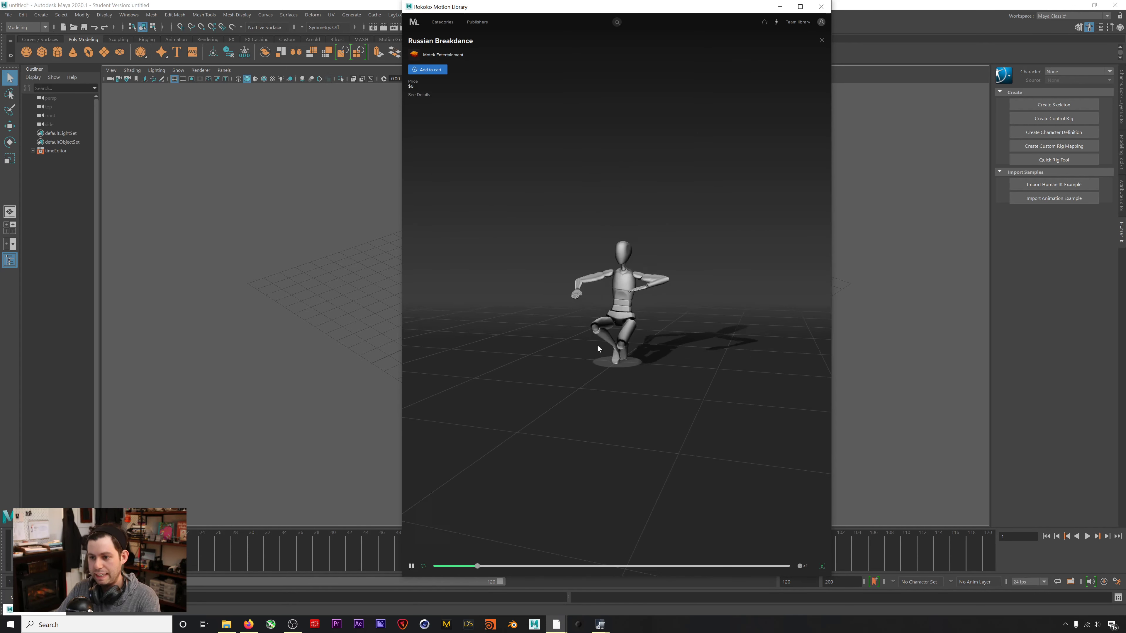
{"action": "mouse_move", "coordinate": [631, 327]}
{"action": "left_mouse_down"}
{"action": "mouse_move", "coordinate": [661, 338]}
{"action": "mouse_move", "coordinate": [647, 341]}
{"action": "left_mouse_up"}
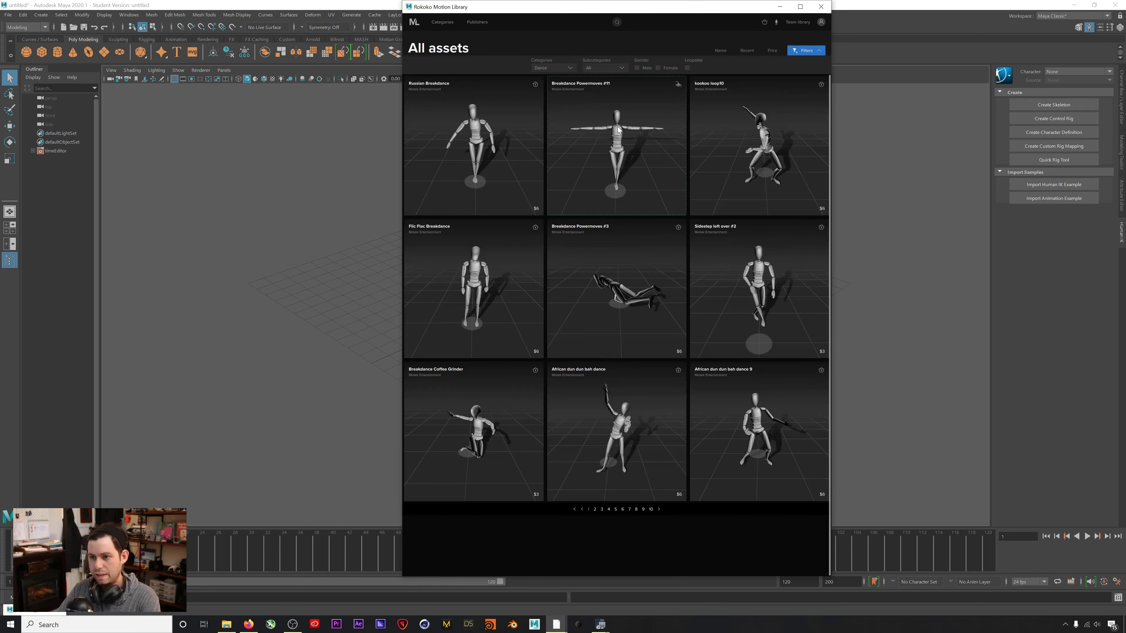
{"action": "left_click", "coordinate": [646, 101]}
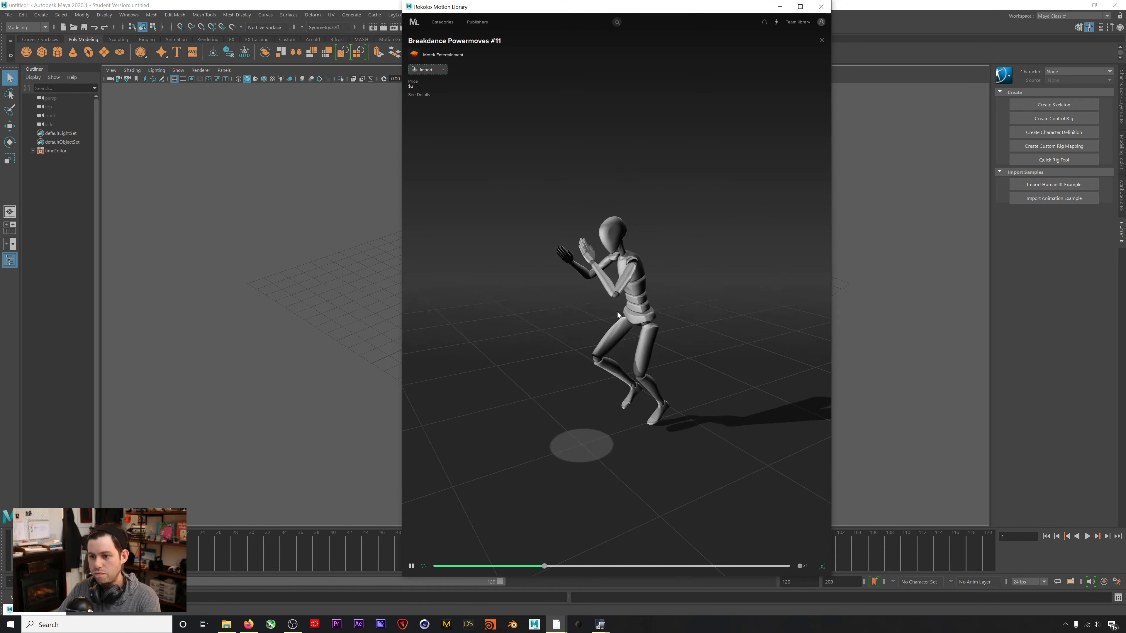
{"action": "left_click", "coordinate": [412, 566]}
{"action": "left_click_drag", "start_coordinate": [615, 568], "coordinate": [507, 569]}
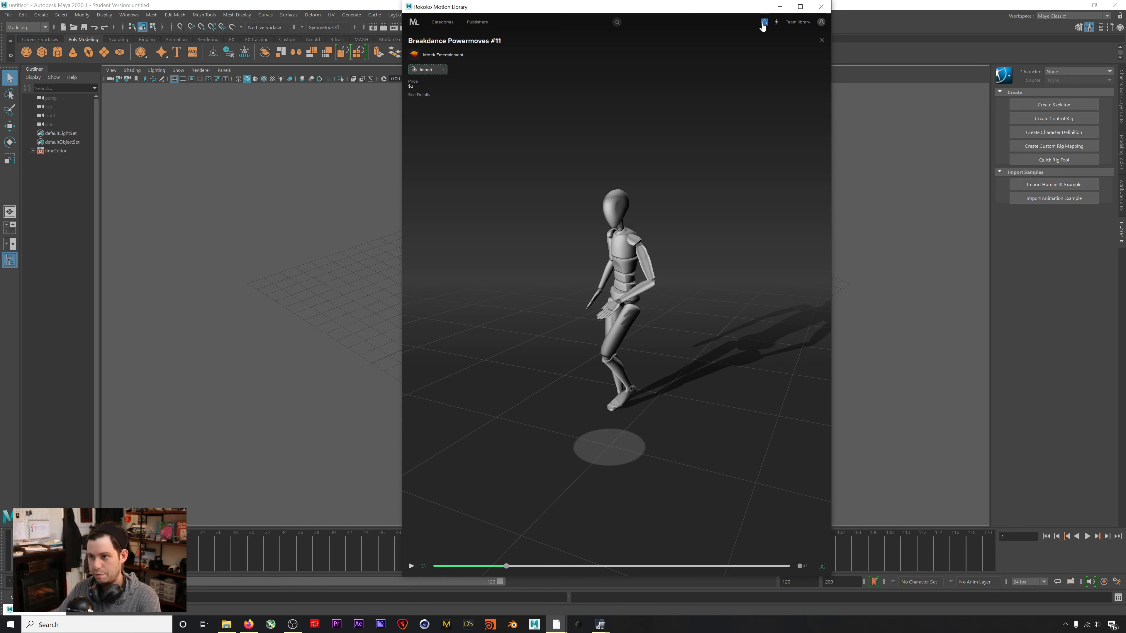
Check the cart, then import Breakdance Powermoves #11 and view the skeleton from above.
{"action": "left_click", "coordinate": [763, 23]}
{"action": "left_click", "coordinate": [616, 76]}
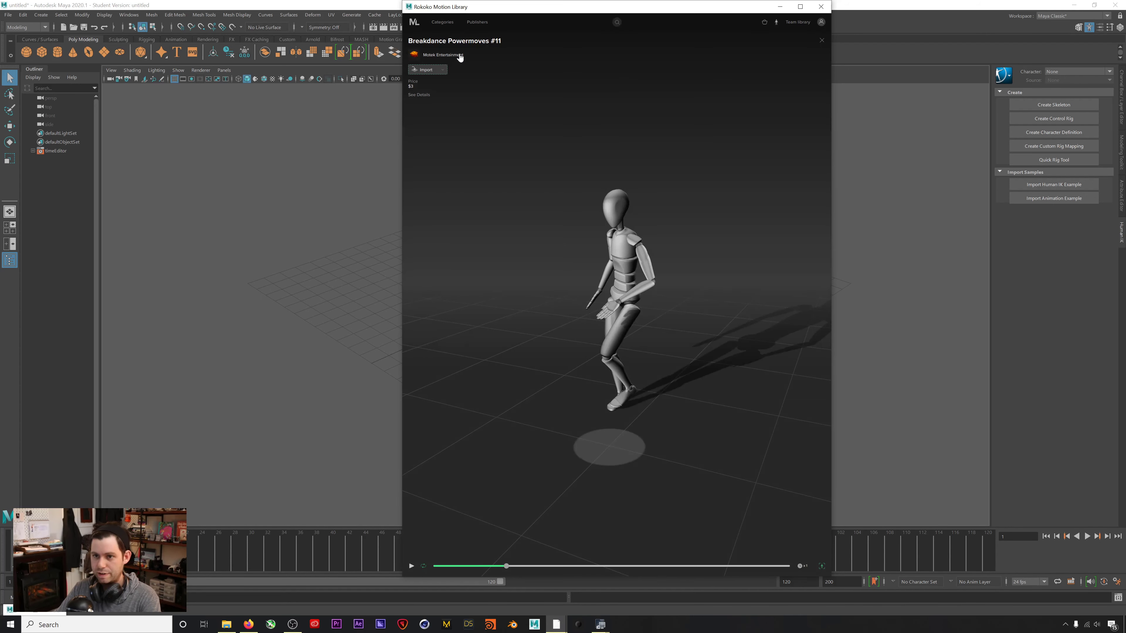
{"action": "left_click", "coordinate": [423, 70]}
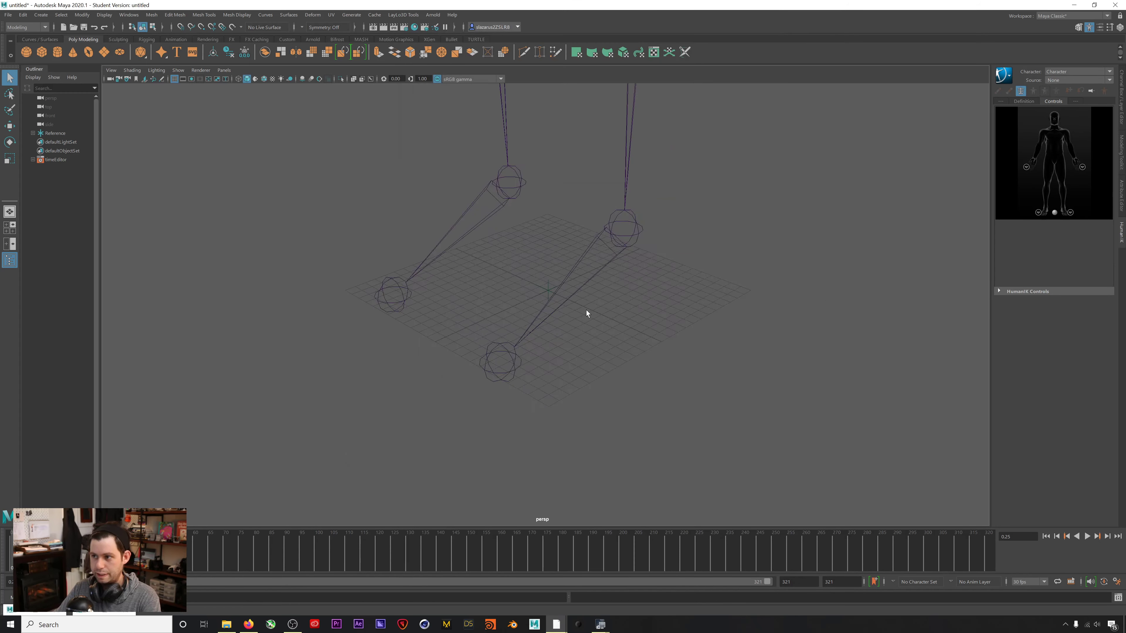
{"action": "scroll", "coordinate": [586, 311], "scroll_direction": "down", "scroll_amount": 12}
{"action": "left_click_drag", "start_coordinate": [517, 186], "coordinate": [600, 331], "text": "alt"}
{"action": "scroll", "coordinate": [555, 290], "scroll_direction": "up", "scroll_amount": 3}
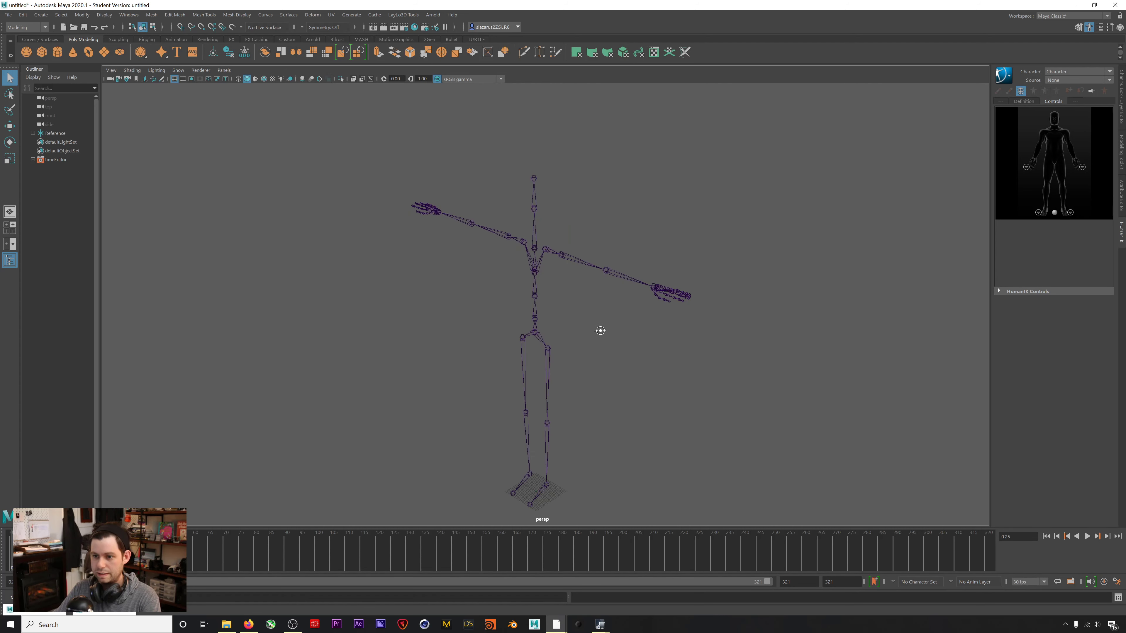
{"action": "middle_click_drag", "start_coordinate": [600, 331], "coordinate": [565, 324], "text": "alt"}
{"action": "left_click_drag", "start_coordinate": [562, 331], "coordinate": [561, 331], "text": "alt"}
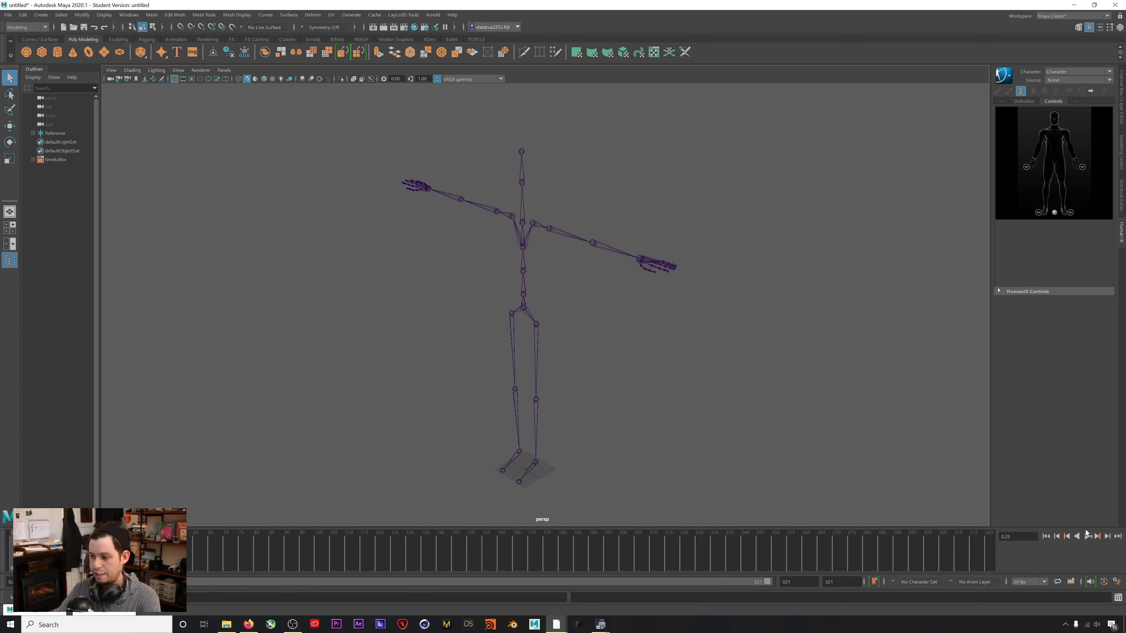
{"action": "left_click", "coordinate": [1087, 536]}
{"action": "left_click_drag", "start_coordinate": [607, 430], "coordinate": [623, 325], "text": "alt"}
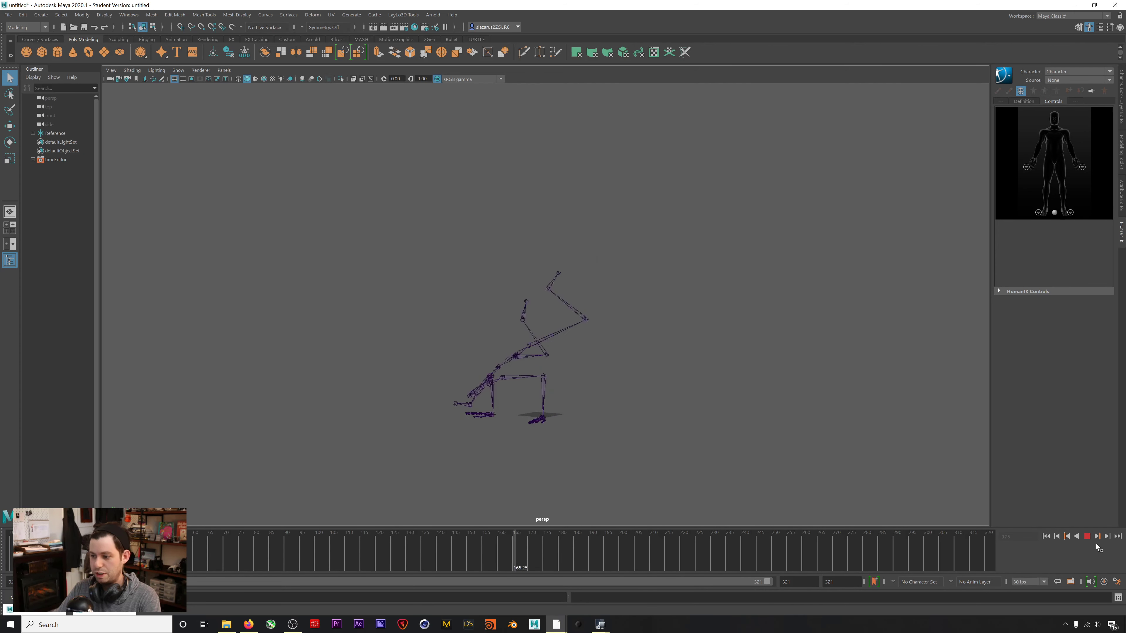
{"action": "left_click", "coordinate": [1087, 536]}
{"action": "left_click", "coordinate": [1045, 538]}
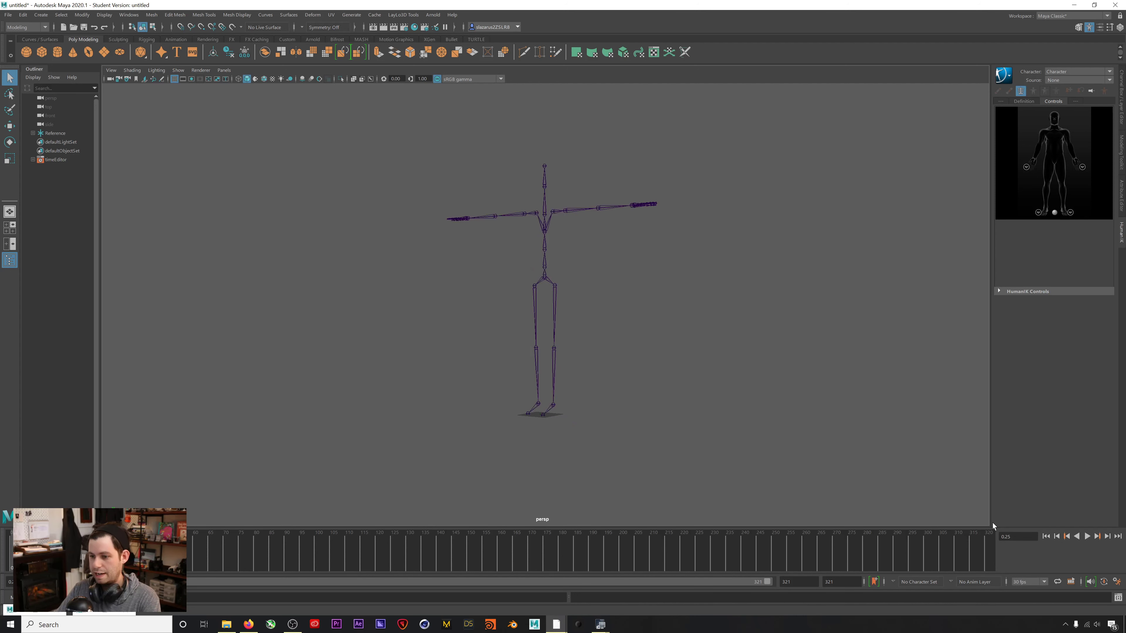
{"action": "left_click_drag", "start_coordinate": [549, 381], "coordinate": [553, 350], "text": "alt"}
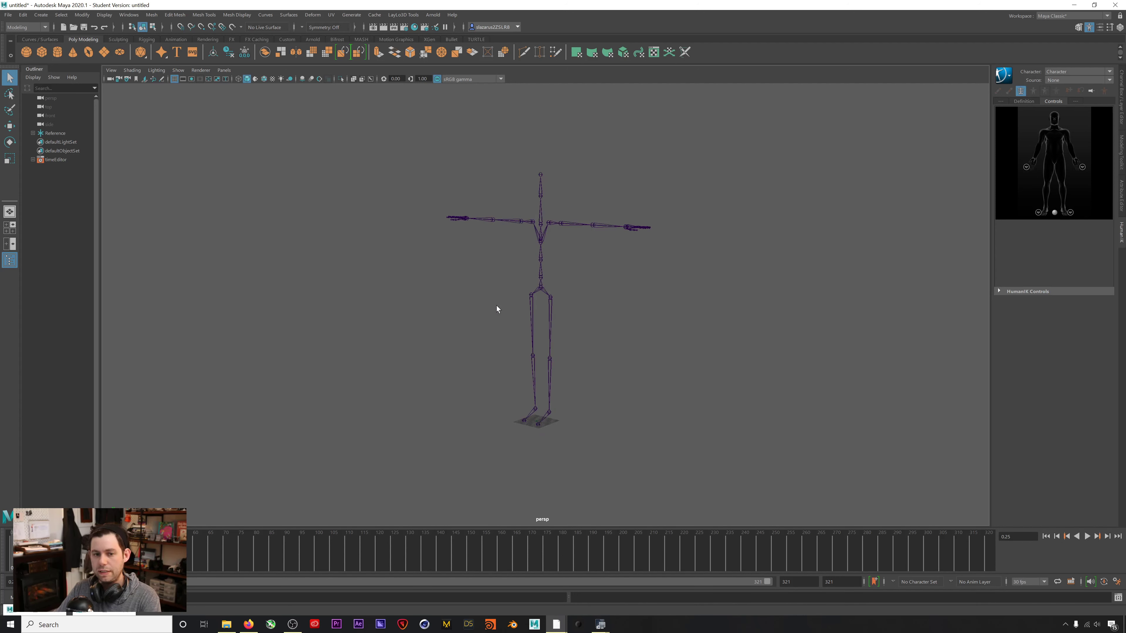
{"action": "key", "text": "alt+v"}
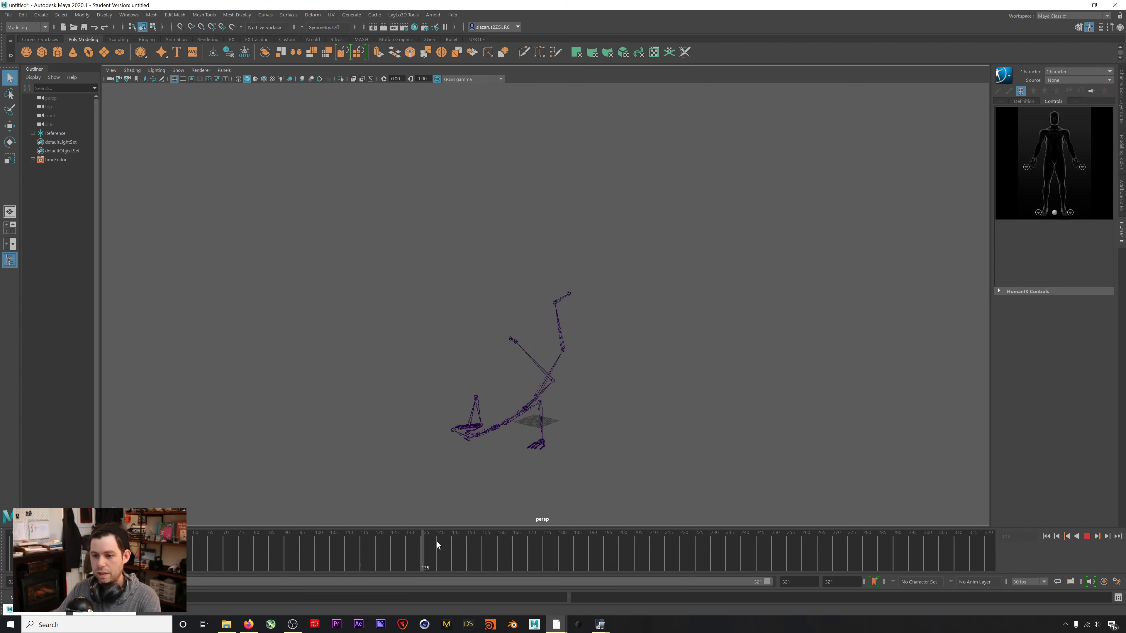
{"action": "left_click_drag", "start_coordinate": [279, 552], "coordinate": [8, 545]}
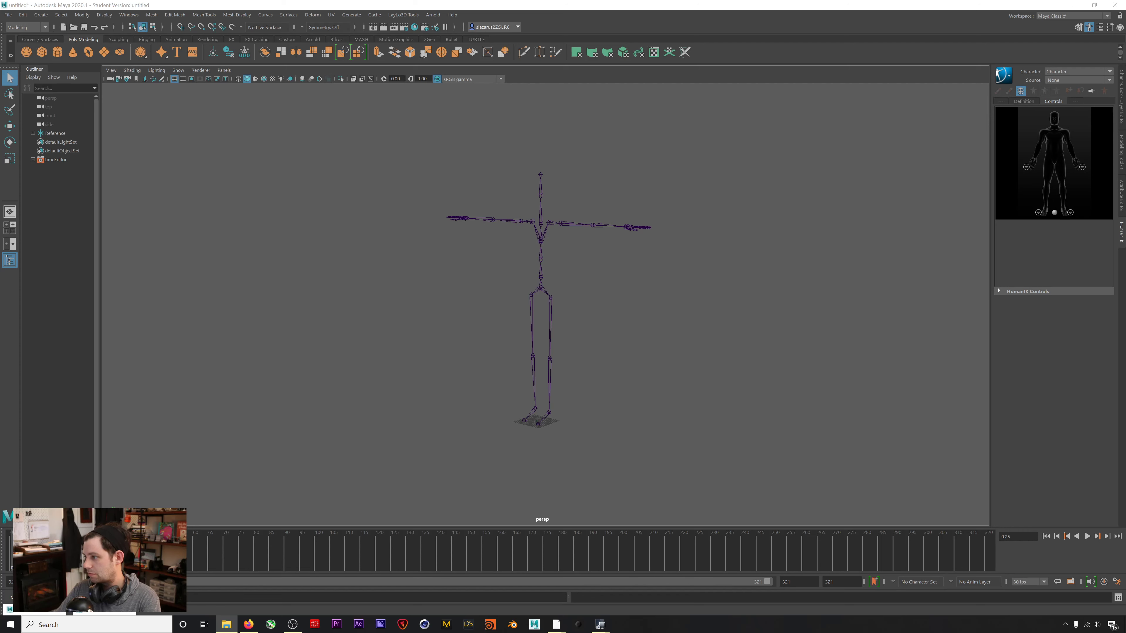
{"action": "left_click_drag", "start_coordinate": [742, 286], "coordinate": [696, 284]}
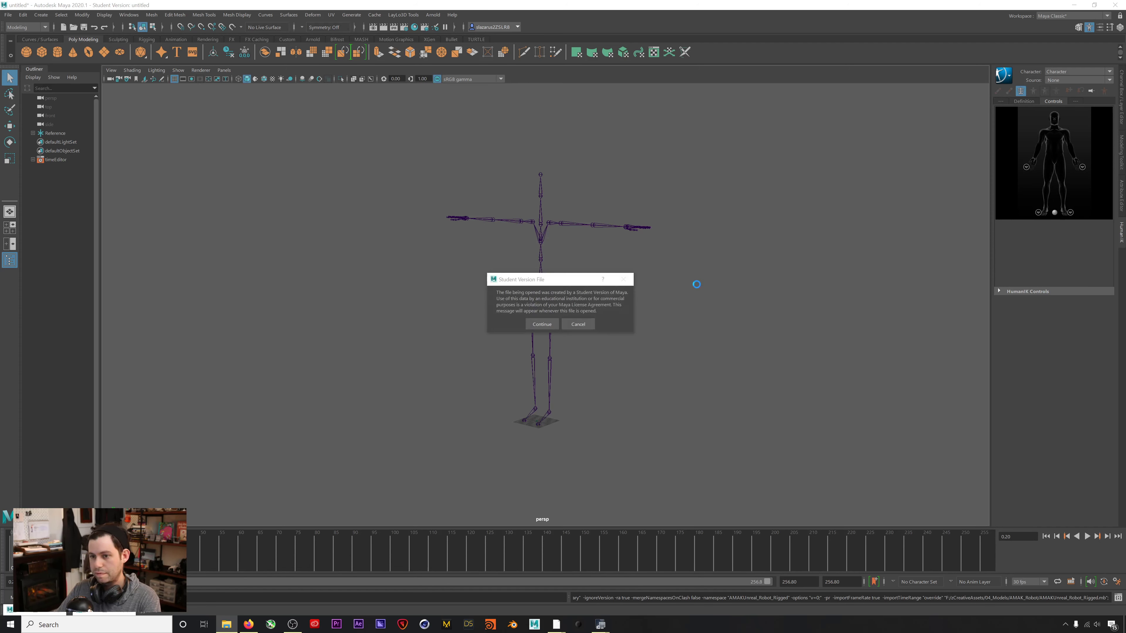
Accept the Student Version warning to finish bringing in the robot, and orbit to face it.
{"action": "left_click", "coordinate": [541, 324]}
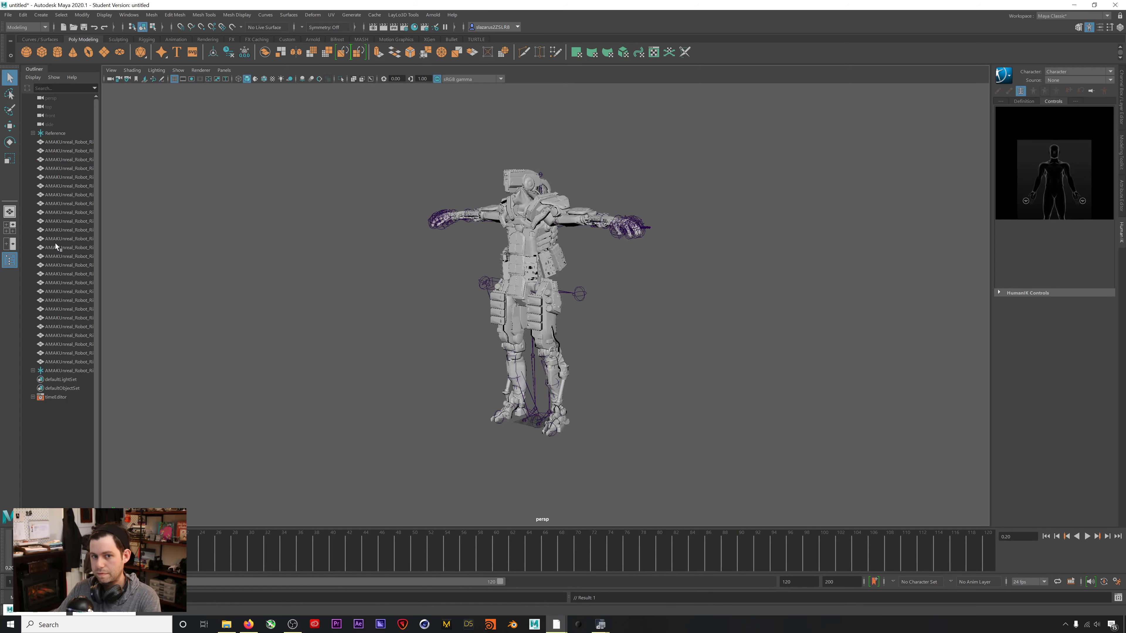
{"action": "left_click_drag", "start_coordinate": [538, 331], "coordinate": [715, 276], "text": "alt"}
{"action": "left_click_drag", "start_coordinate": [577, 252], "coordinate": [579, 238], "text": "alt"}
Inspect the HumanIK Character list, toggling the HumanIK panel off and back on.
{"action": "left_click", "coordinate": [1056, 80]}
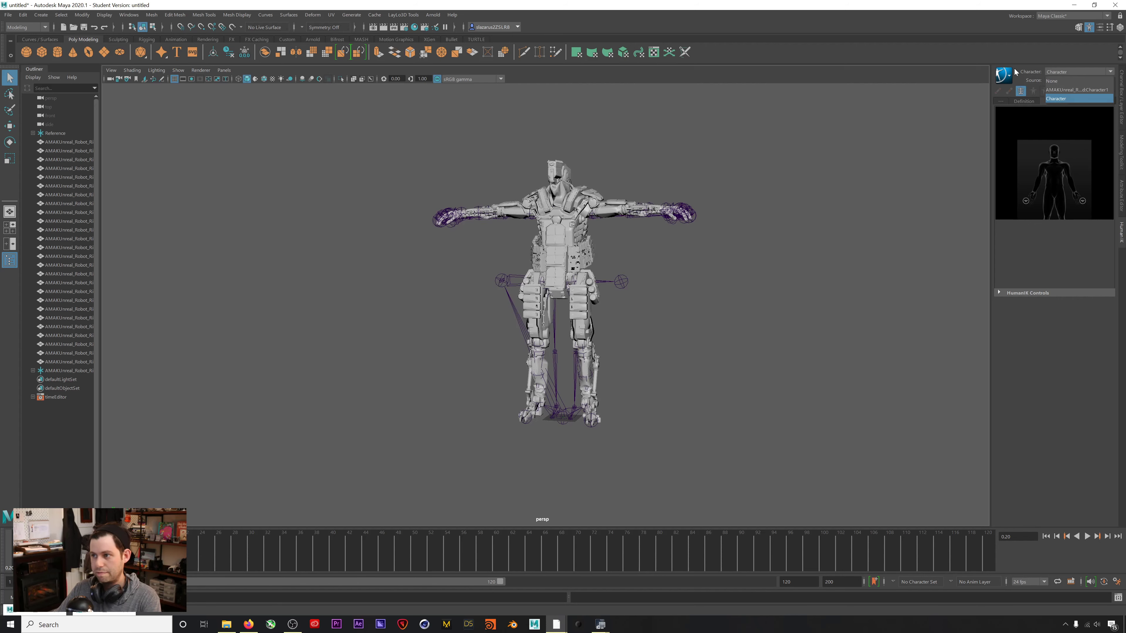
{"action": "left_click", "coordinate": [1089, 45]}
{"action": "left_click", "coordinate": [1089, 29]}
{"action": "left_click", "coordinate": [1088, 29]}
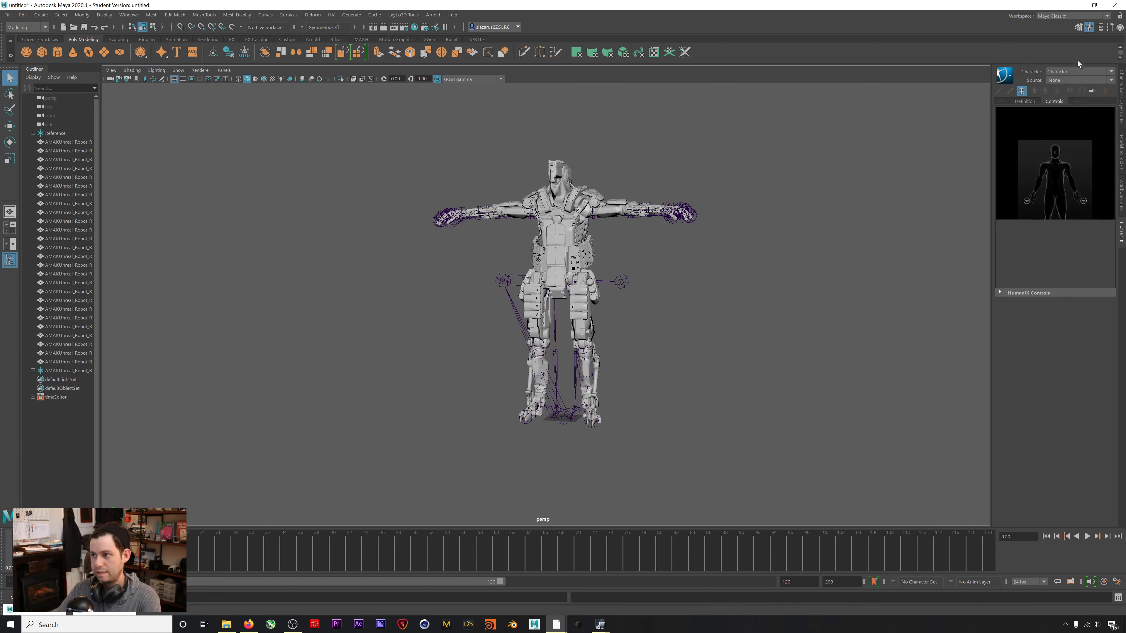
{"action": "left_click", "coordinate": [1062, 73]}
{"action": "left_click", "coordinate": [941, 65]}
{"action": "left_click", "coordinate": [1054, 73]}
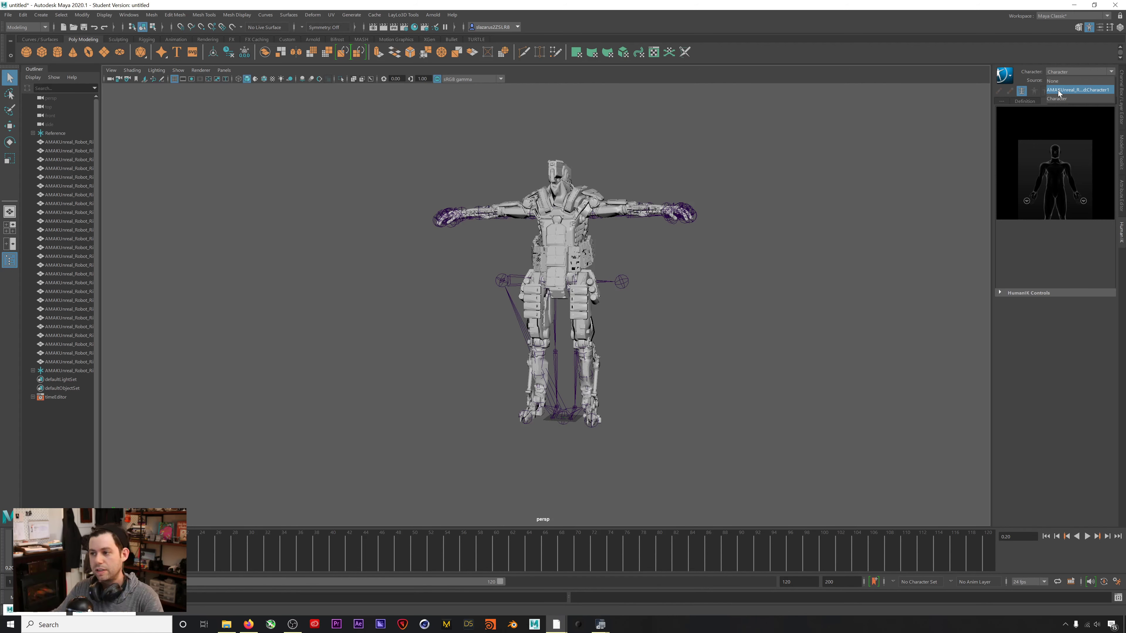
Make the robot the active HumanIK character with Character as its source, then play it.
{"action": "left_click", "coordinate": [1058, 89]}
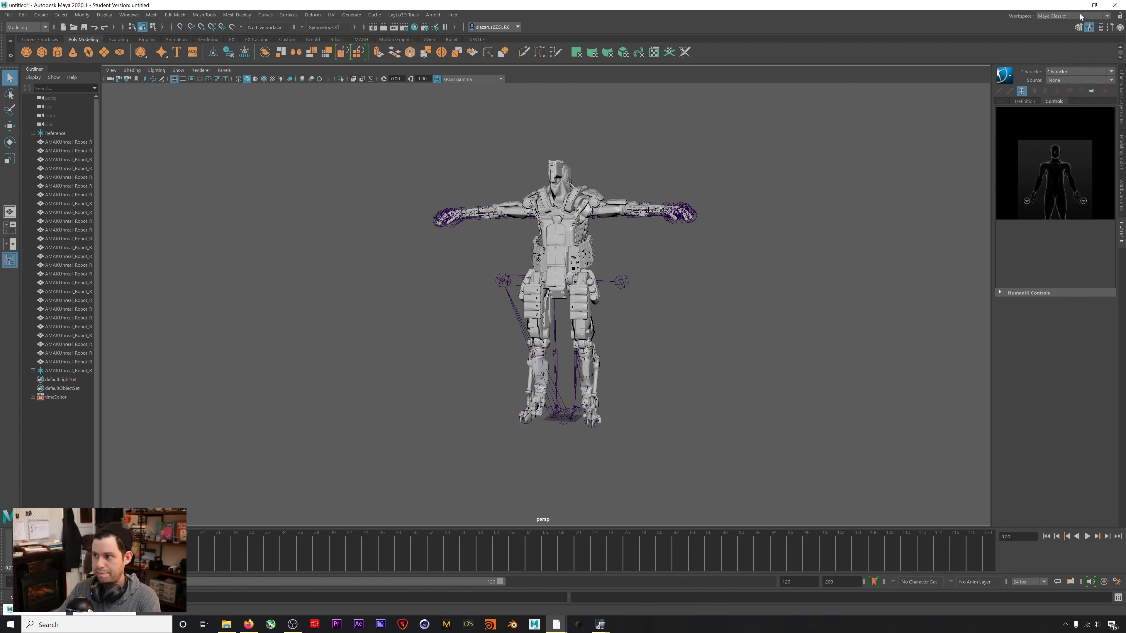
{"action": "left_click", "coordinate": [1077, 80]}
{"action": "left_click", "coordinate": [1077, 90]}
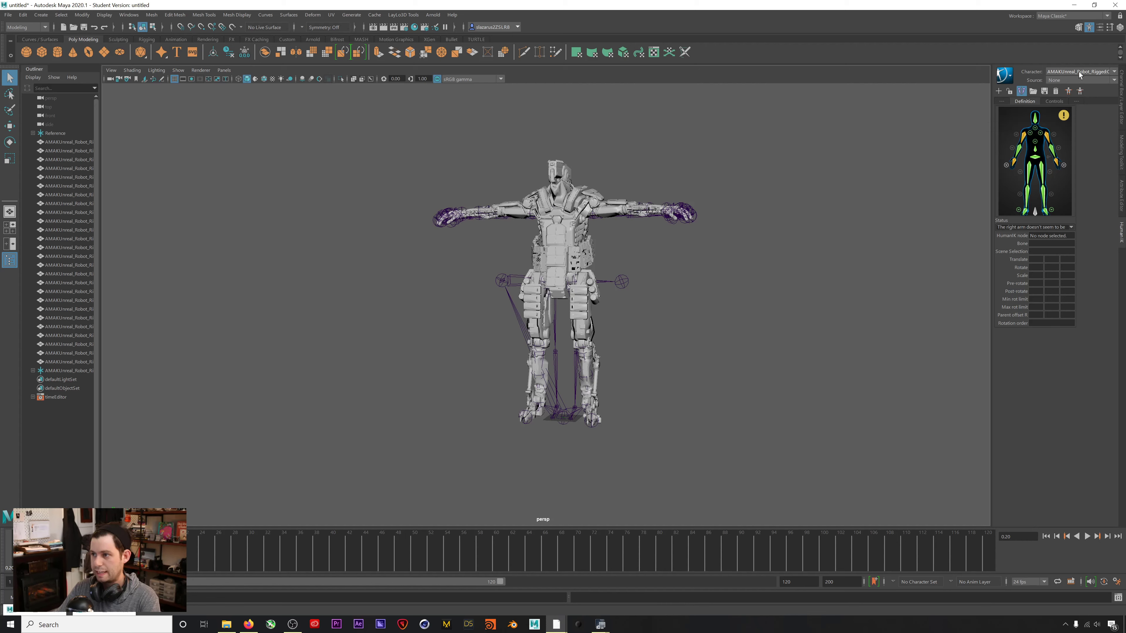
{"action": "left_click", "coordinate": [1068, 80]}
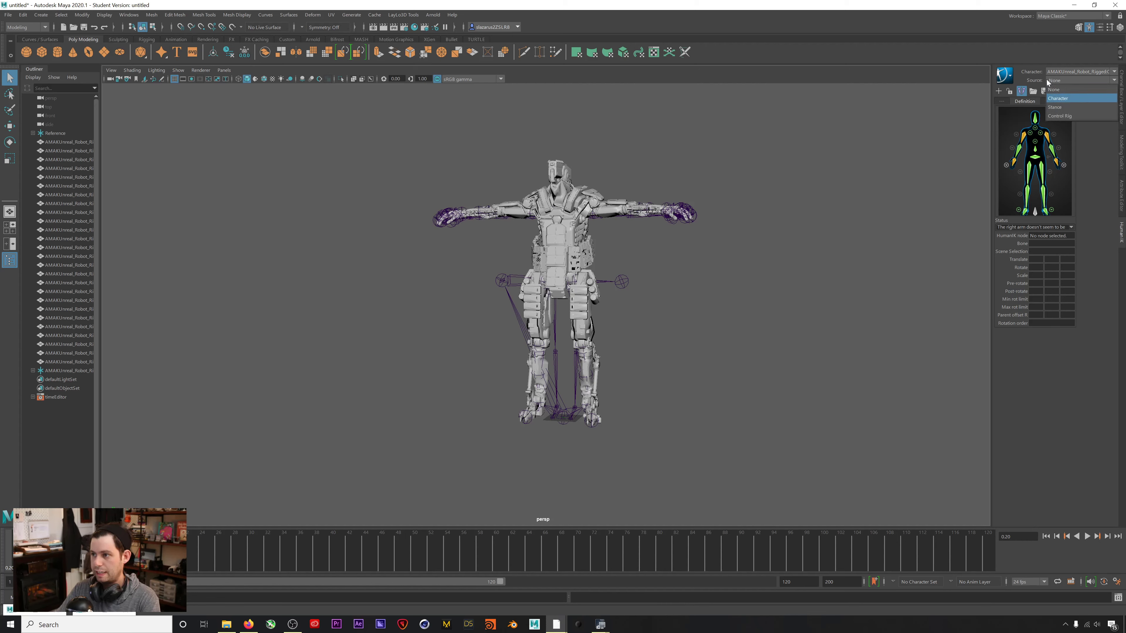
{"action": "left_click", "coordinate": [1058, 98]}
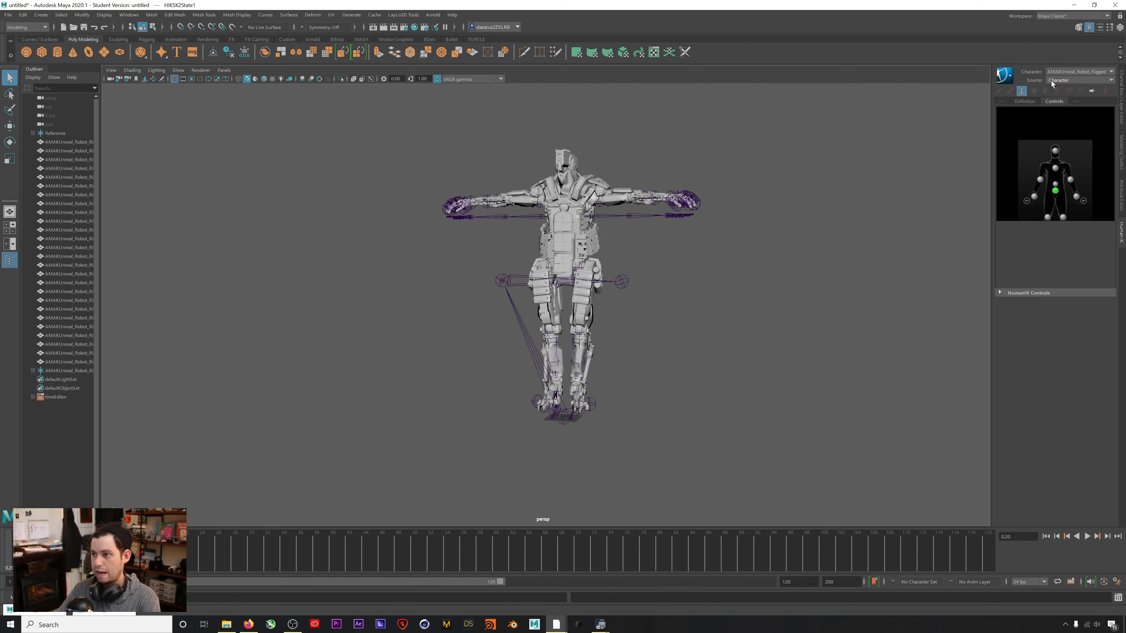
{"action": "key", "text": "alt+v"}
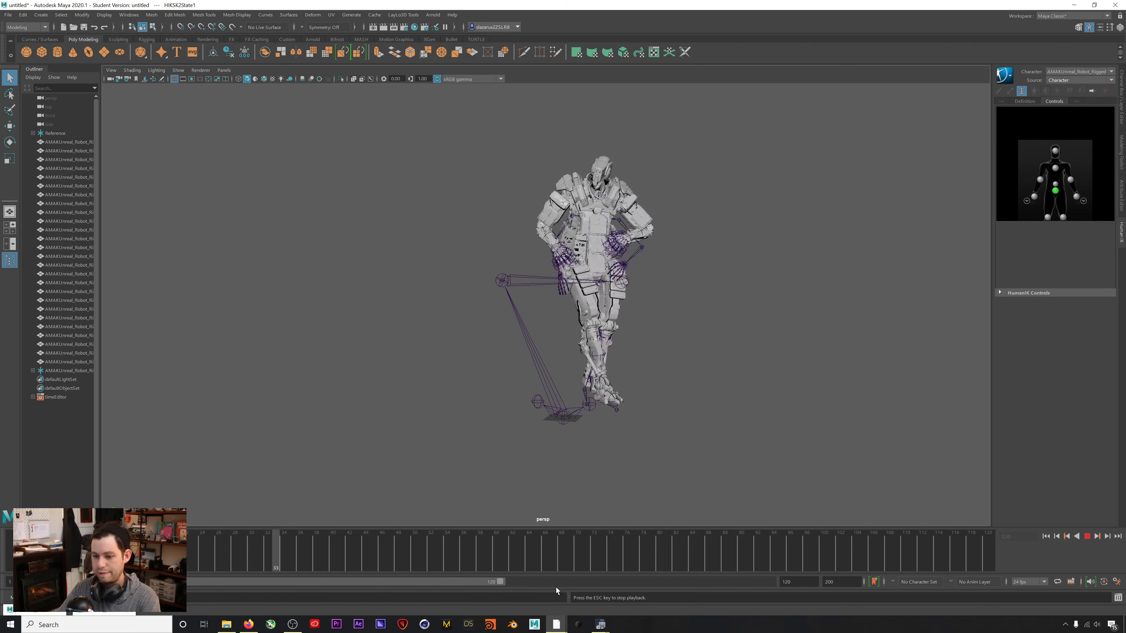
Extend the playback range to frame 200 and play through the robot's animation.
{"action": "left_click_drag", "start_coordinate": [500, 581], "coordinate": [809, 588]}
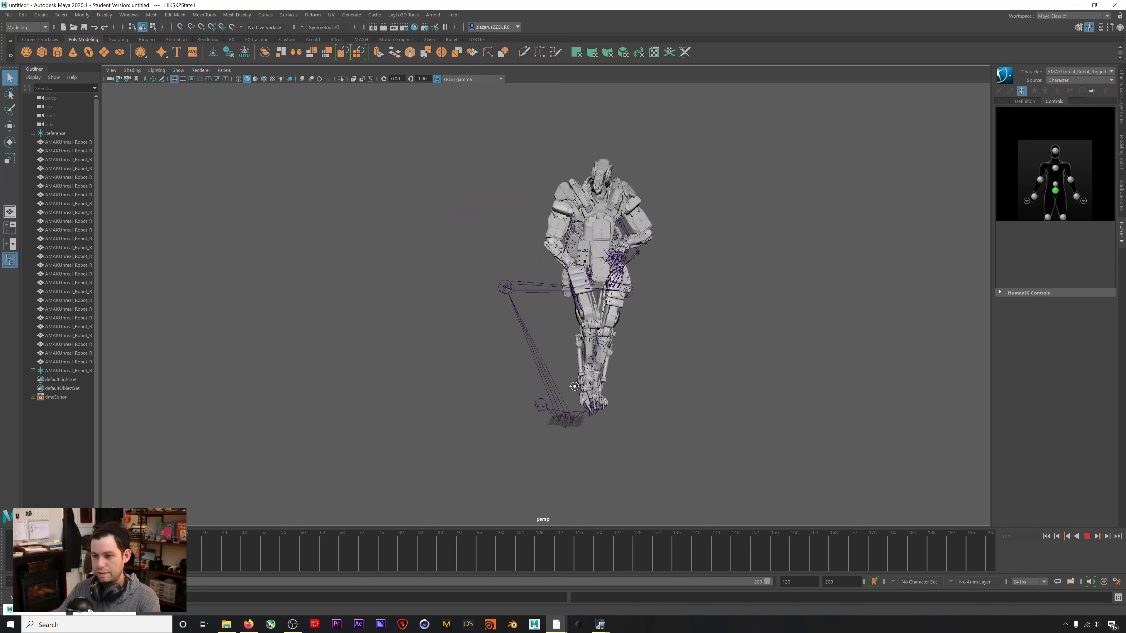
{"action": "left_click", "coordinate": [1089, 535]}
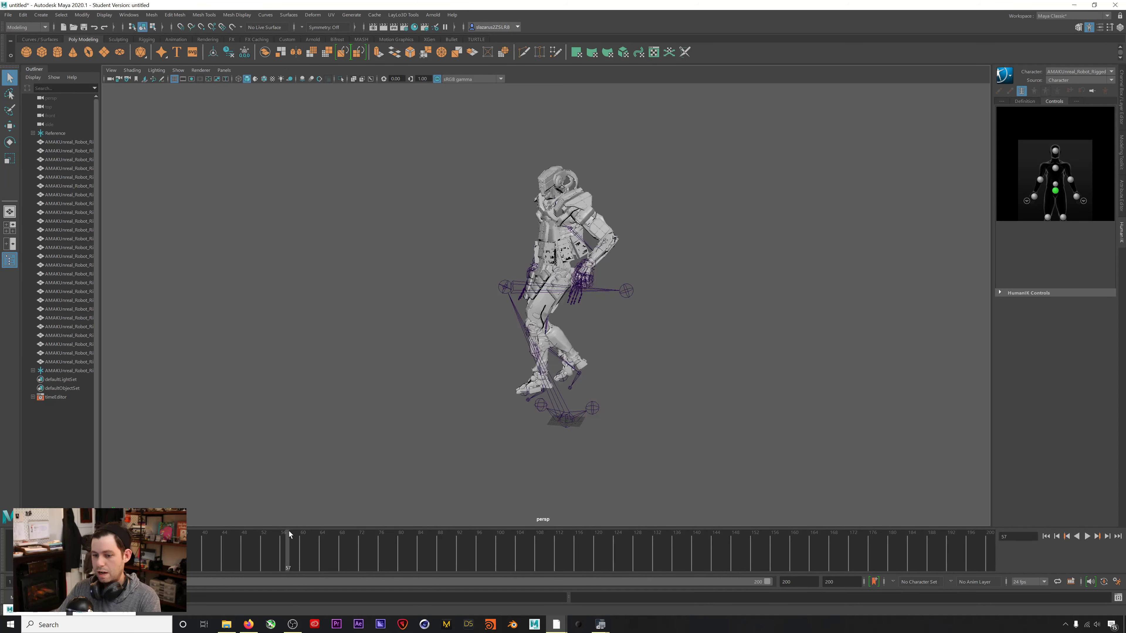
{"action": "key", "text": "alt+v"}
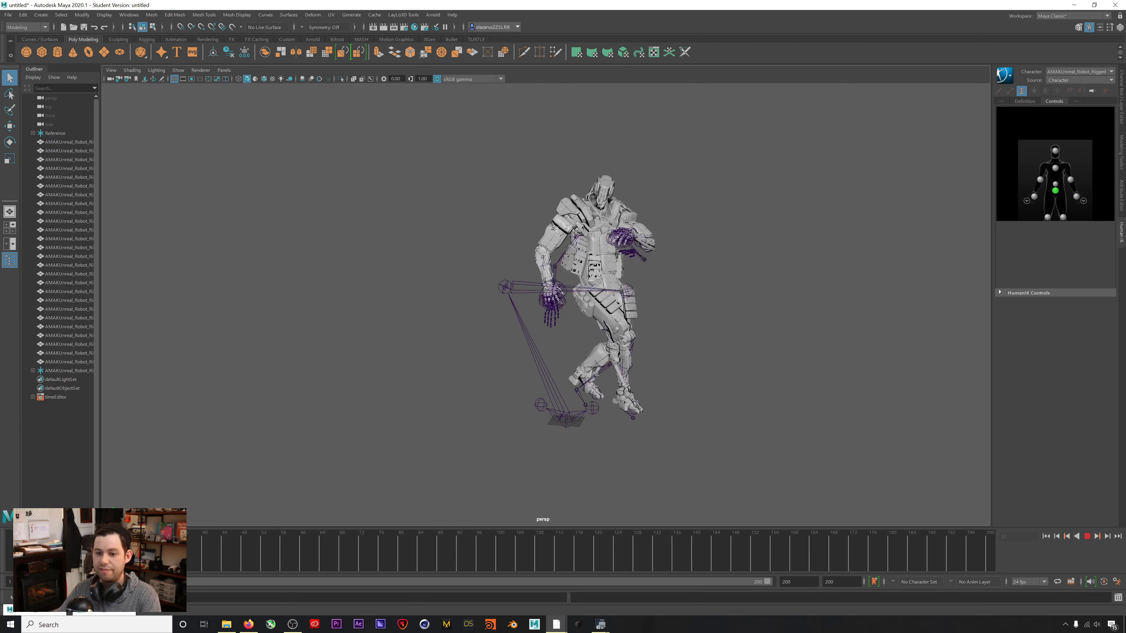
{"action": "key", "text": "alt+shift+v"}
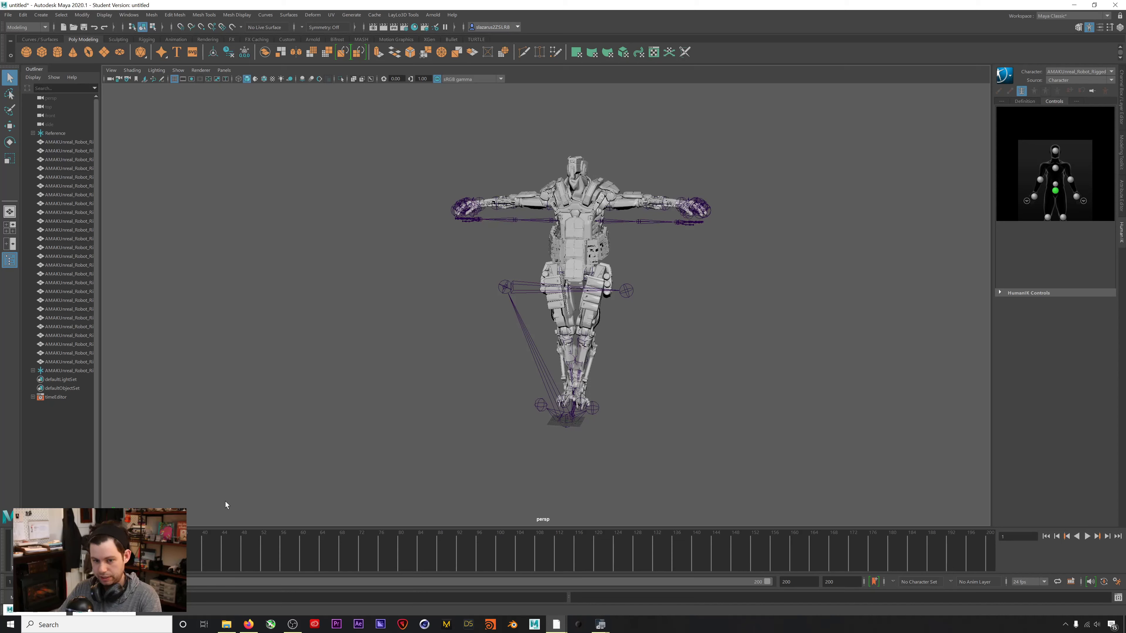
Review the breakdance by playing and scrubbing between frames 36 and 106, then return to frame 1.
{"action": "key", "text": "alt+v"}
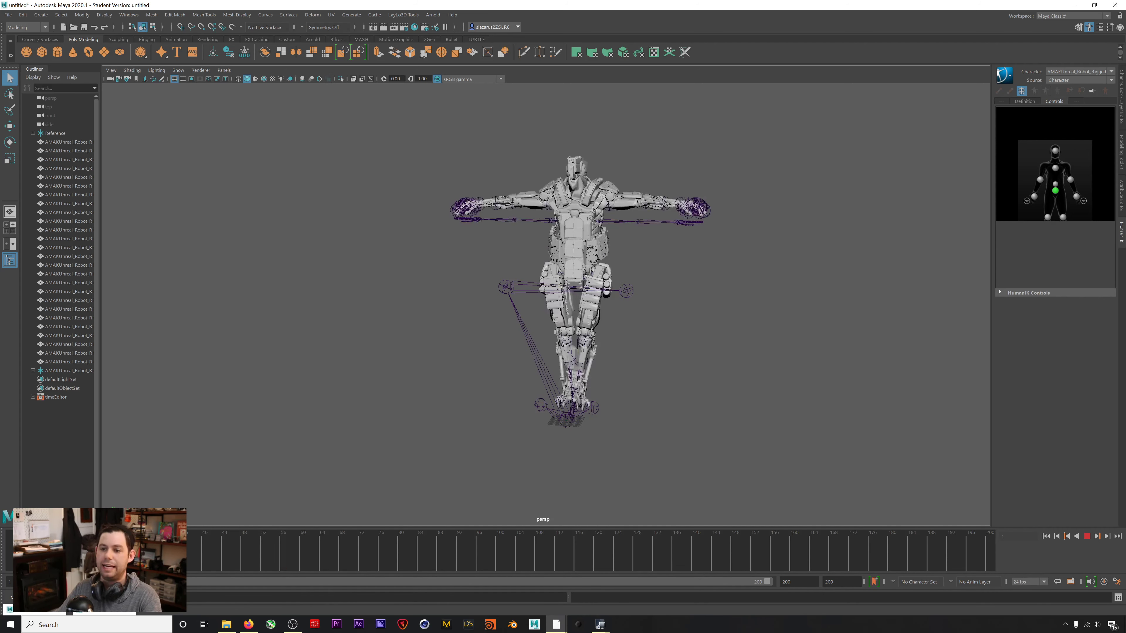
{"action": "key", "text": "Escape"}
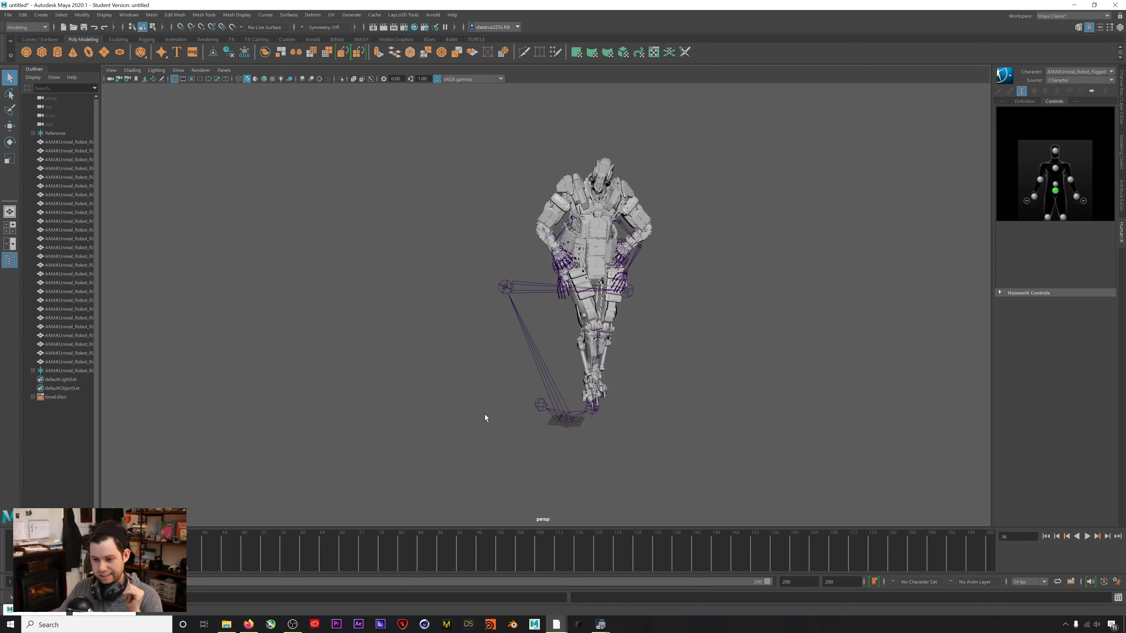
{"action": "mouse_move", "coordinate": [197, 553]}
{"action": "left_mouse_down"}
{"action": "mouse_move", "coordinate": [356, 571]}
{"action": "mouse_move", "coordinate": [674, 548]}
{"action": "mouse_move", "coordinate": [855, 549]}
{"action": "mouse_move", "coordinate": [146, 554]}
{"action": "left_mouse_up"}
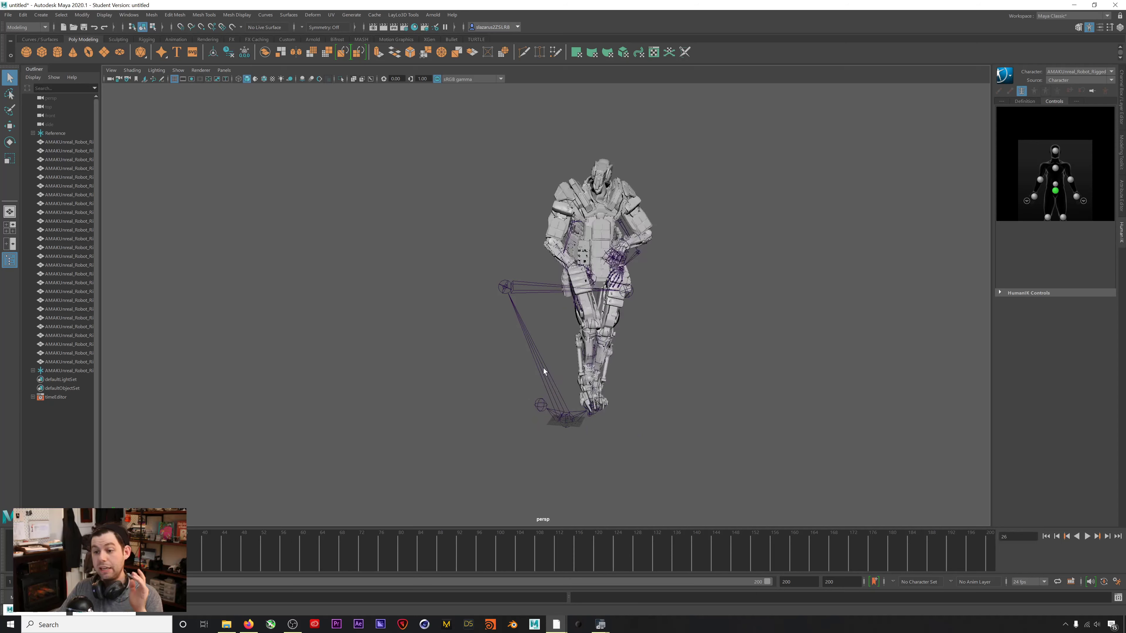
{"action": "key", "text": "alt+v"}
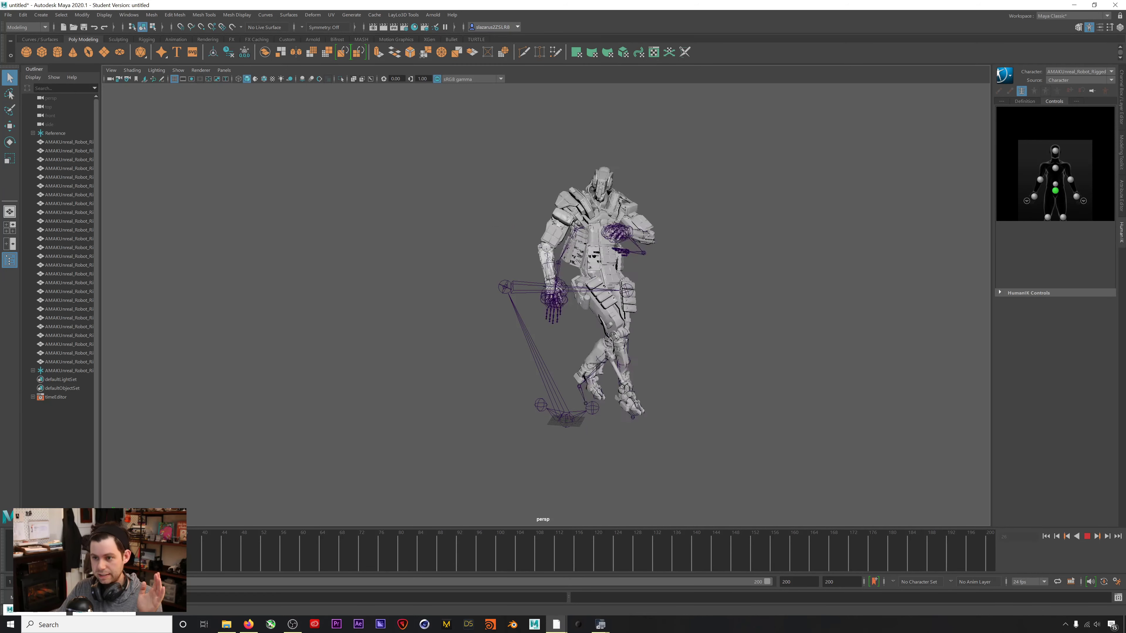
{"action": "left_click_drag", "start_coordinate": [534, 565], "coordinate": [11, 550]}
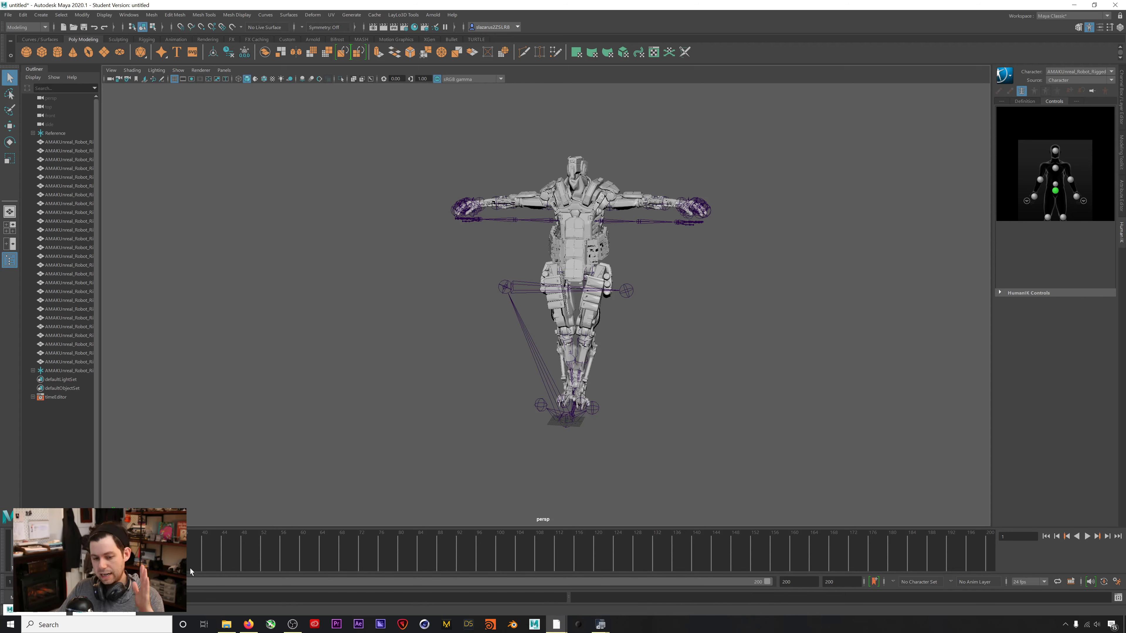
{"action": "key", "text": "alt+v"}
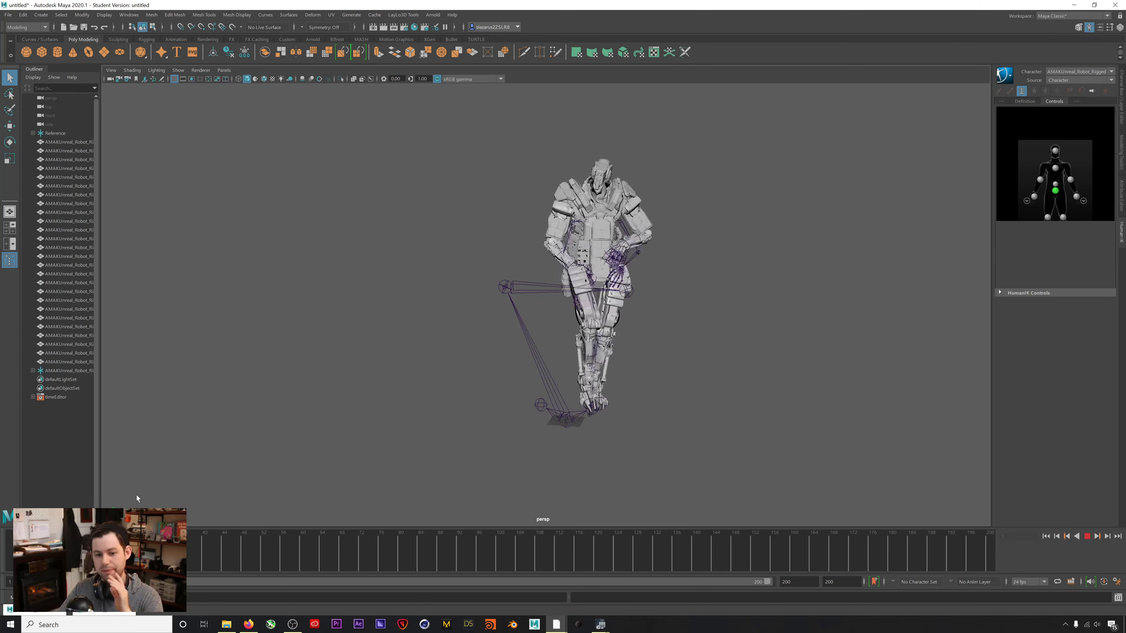
{"action": "key", "text": "Escape"}
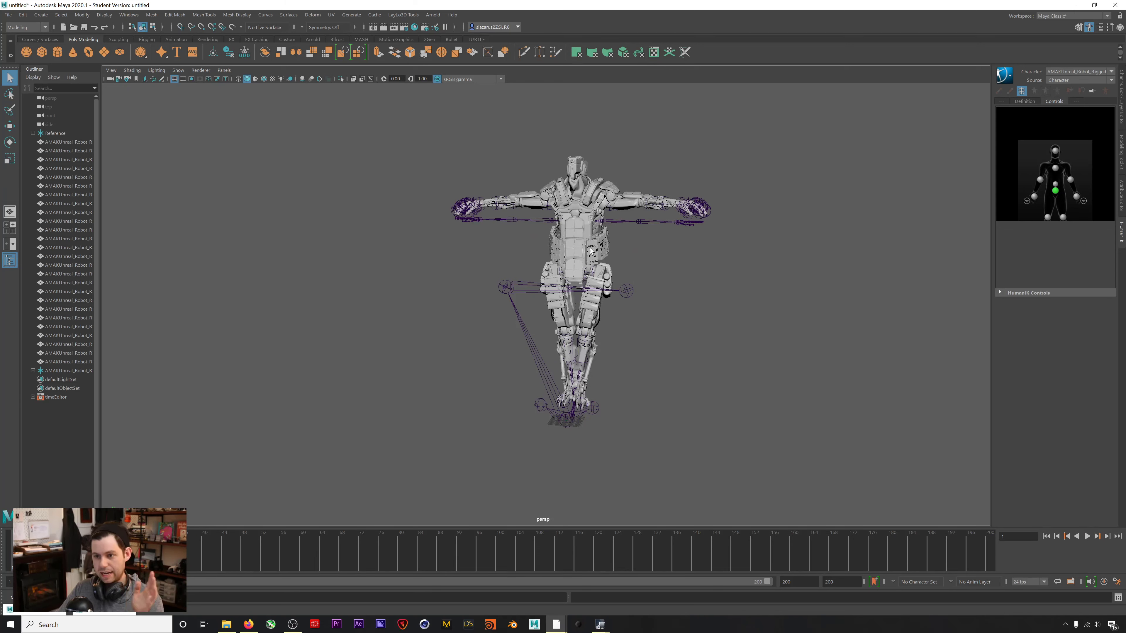
Open the Time Editor from Windows > Animation Editors.
{"action": "left_click", "coordinate": [88, 16]}
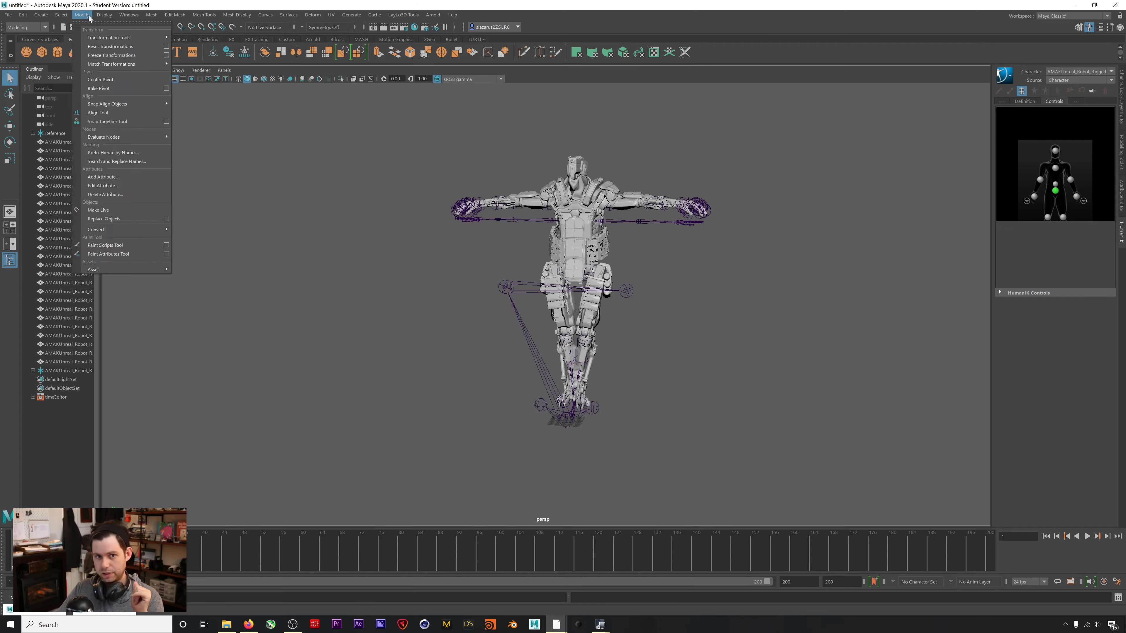
{"action": "mouse_move", "coordinate": [129, 15]}
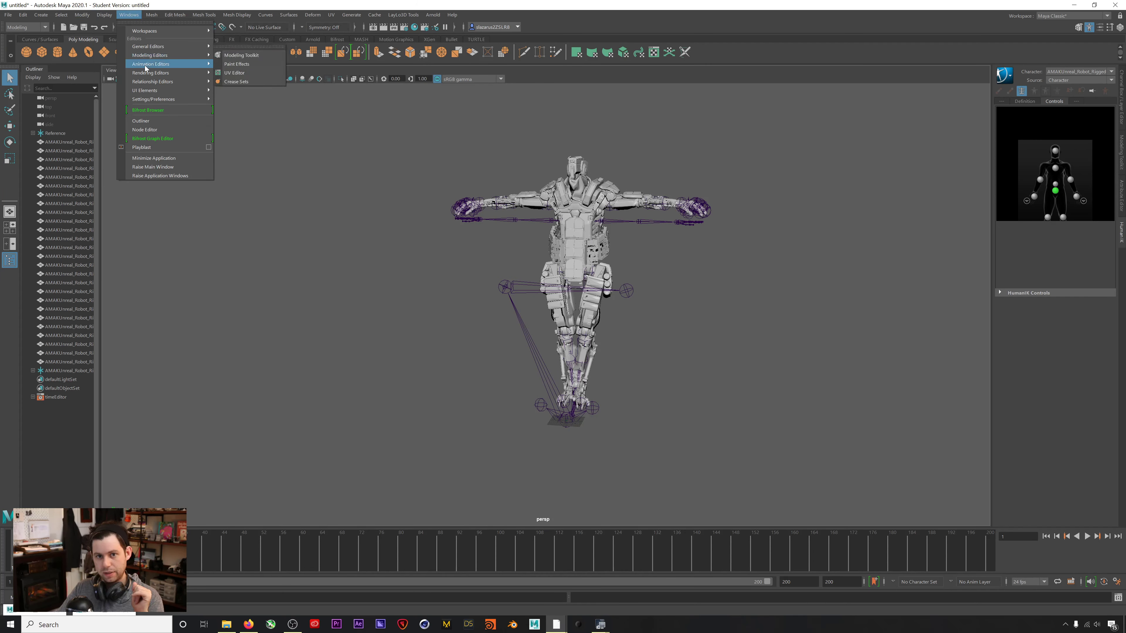
{"action": "mouse_move", "coordinate": [149, 70]}
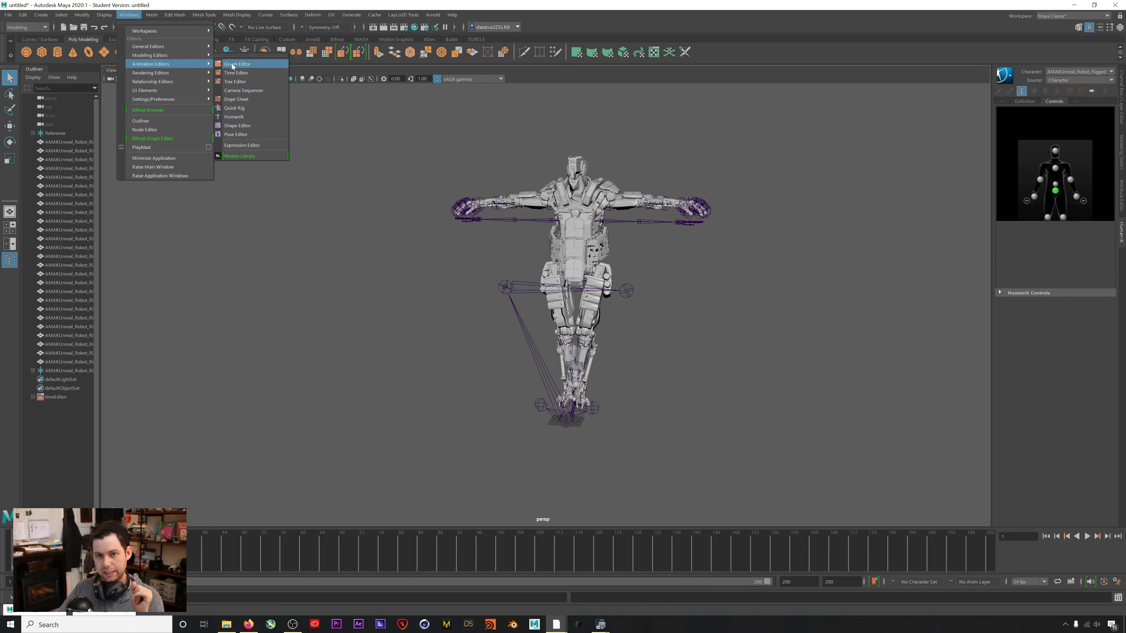
{"action": "left_click", "coordinate": [236, 73]}
Move the Time Editor down below the viewport so the robot's legs show.
{"action": "left_click_drag", "start_coordinate": [562, 195], "coordinate": [527, 211]}
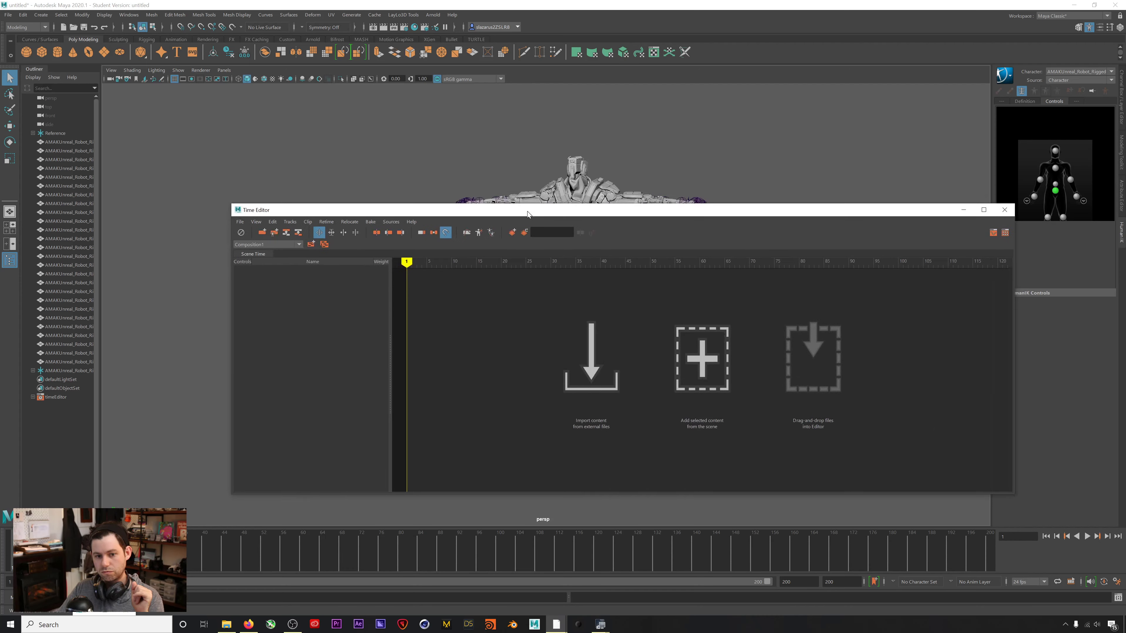
{"action": "left_click", "coordinate": [338, 5]}
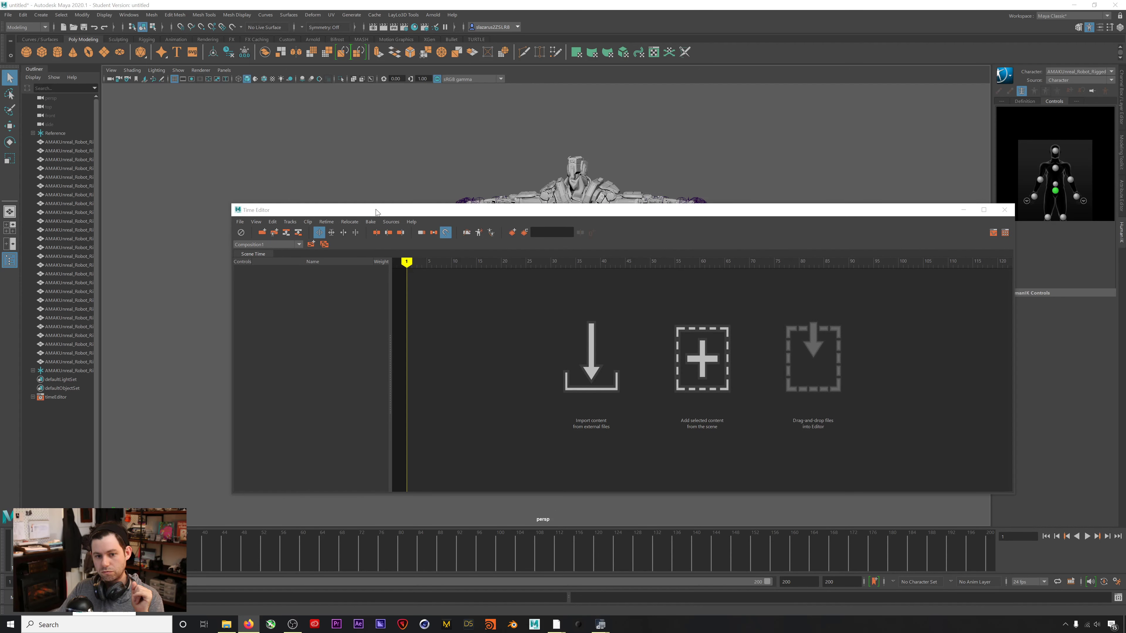
{"action": "left_click_drag", "start_coordinate": [483, 210], "coordinate": [530, 183]}
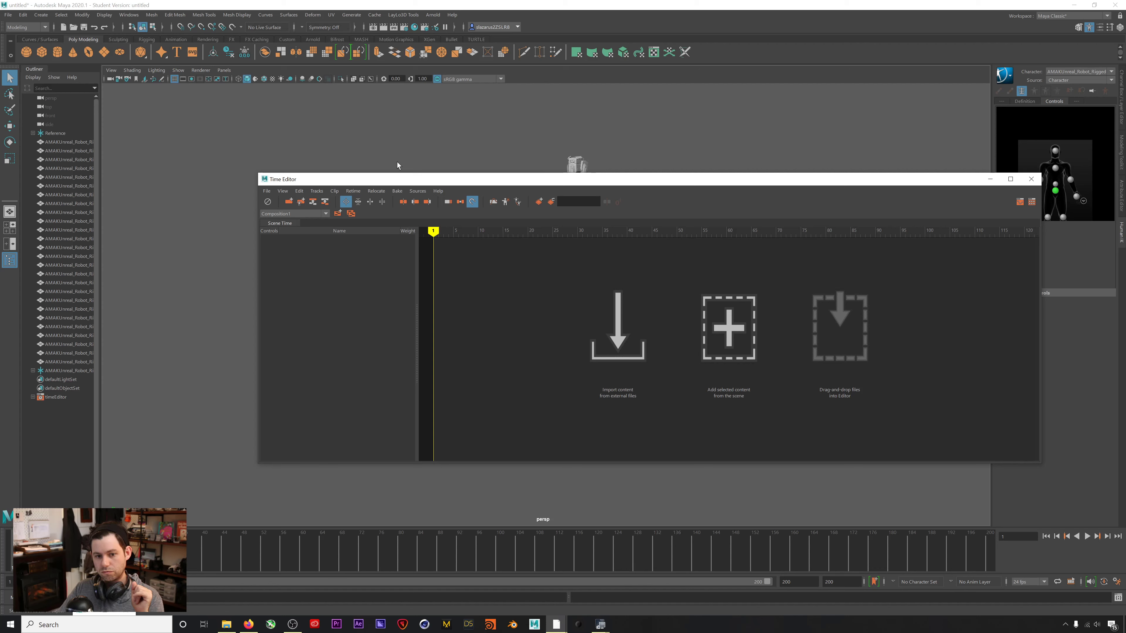
{"action": "left_click_drag", "start_coordinate": [394, 175], "coordinate": [309, 303]}
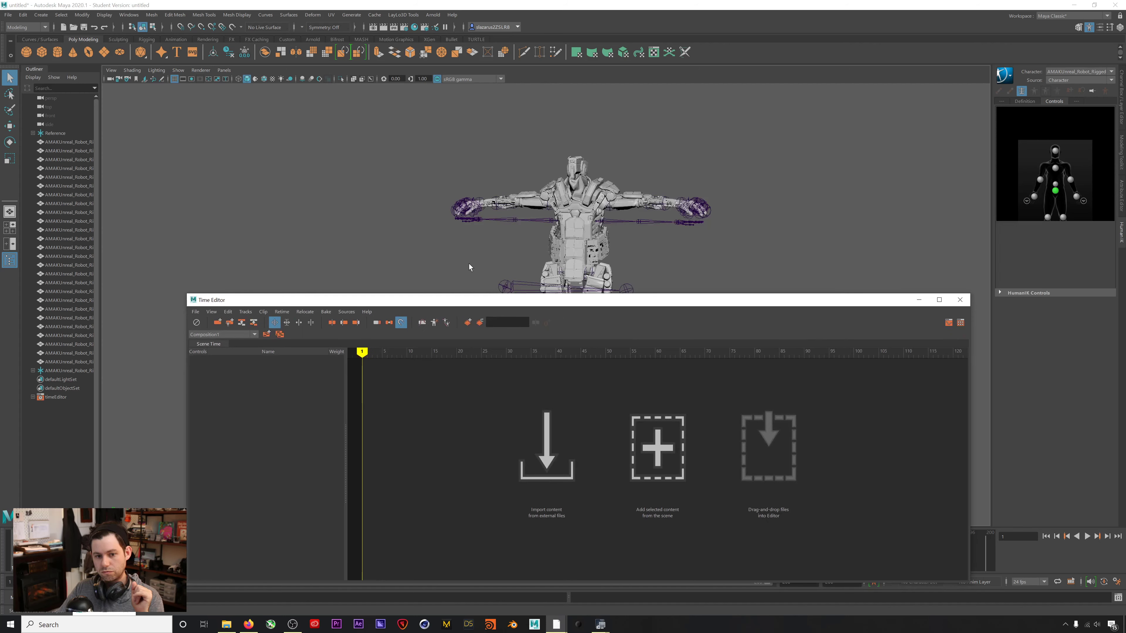
{"action": "left_click_drag", "start_coordinate": [559, 302], "coordinate": [565, 408]}
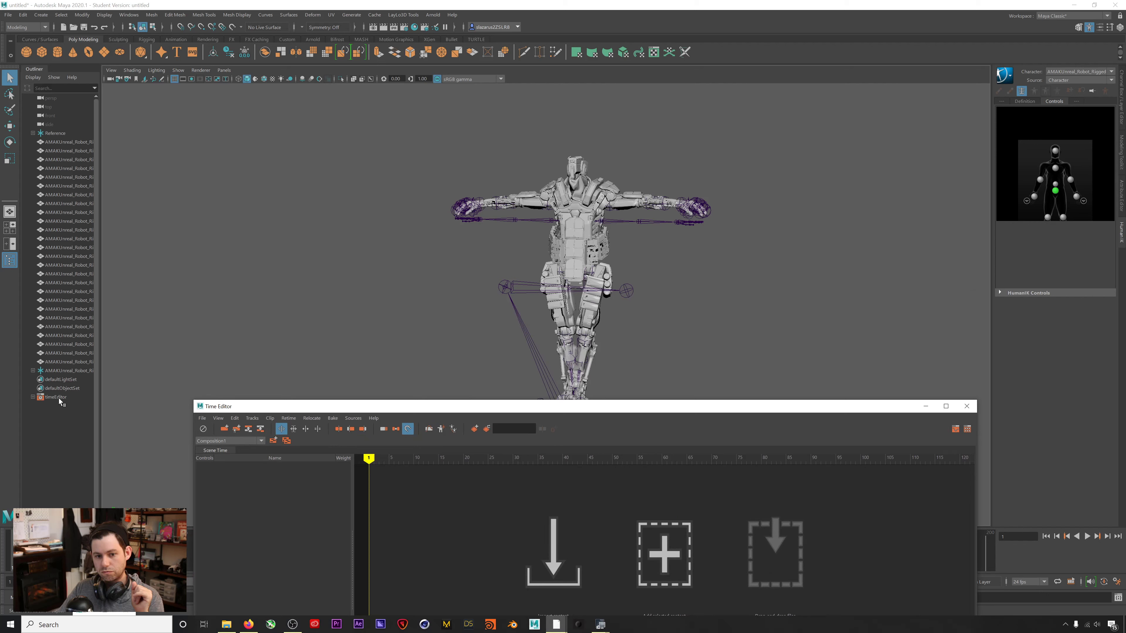
Select the mocap Hips joint under Reference and raise the Time Editor to uncover the timeline.
{"action": "left_click", "coordinate": [62, 372]}
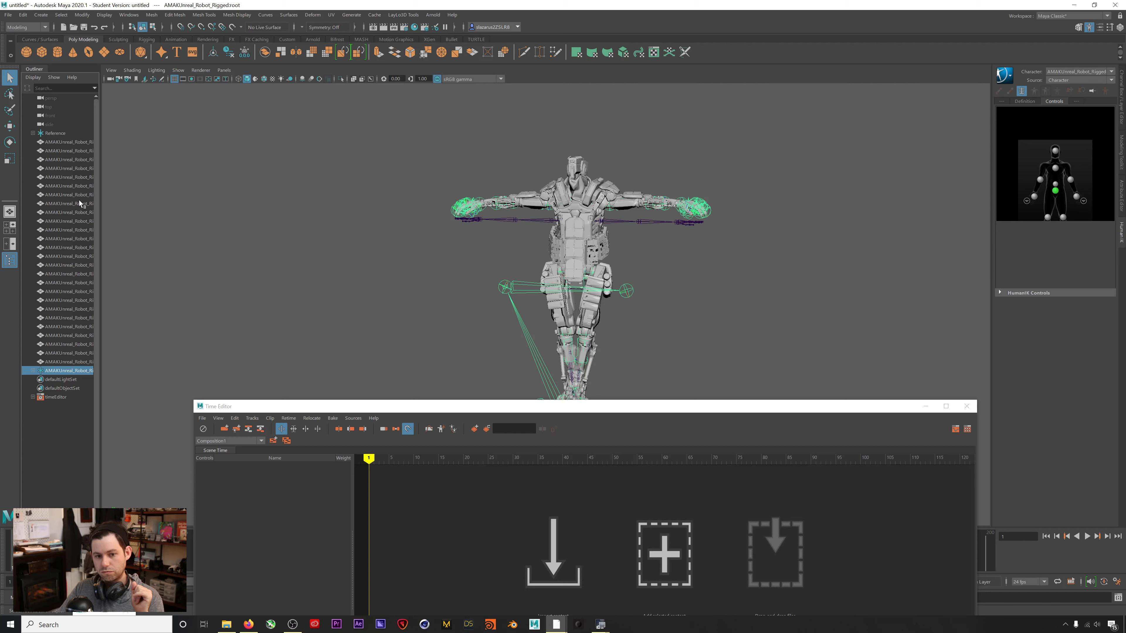
{"action": "left_click", "coordinate": [61, 135]}
{"action": "left_click", "coordinate": [33, 134]}
{"action": "left_click", "coordinate": [56, 142]}
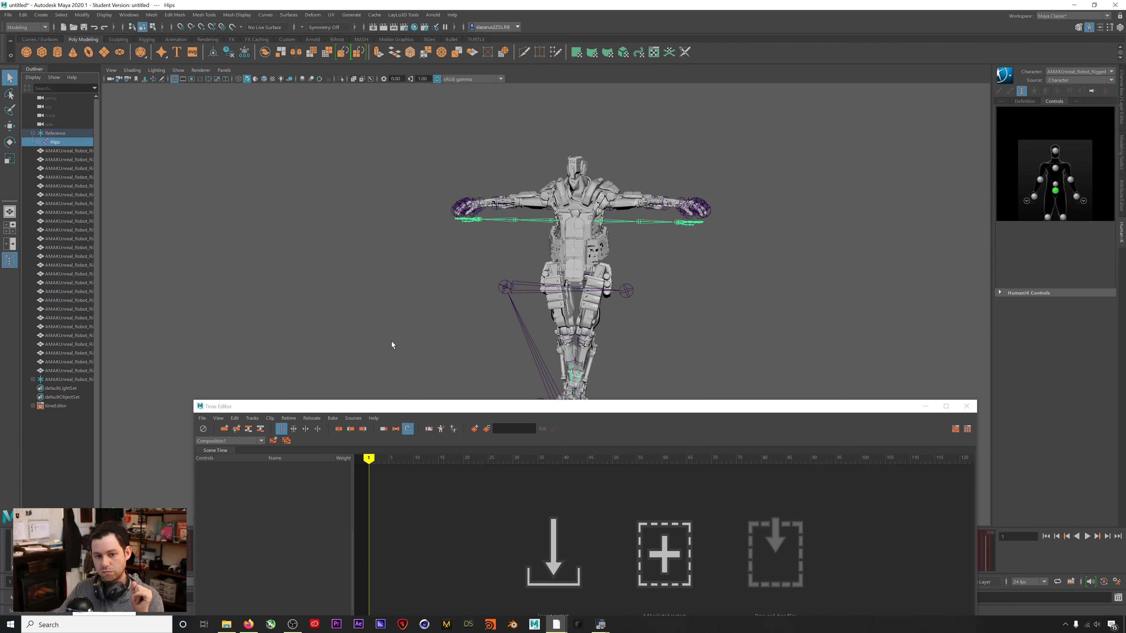
{"action": "left_click_drag", "start_coordinate": [397, 409], "coordinate": [492, 368]}
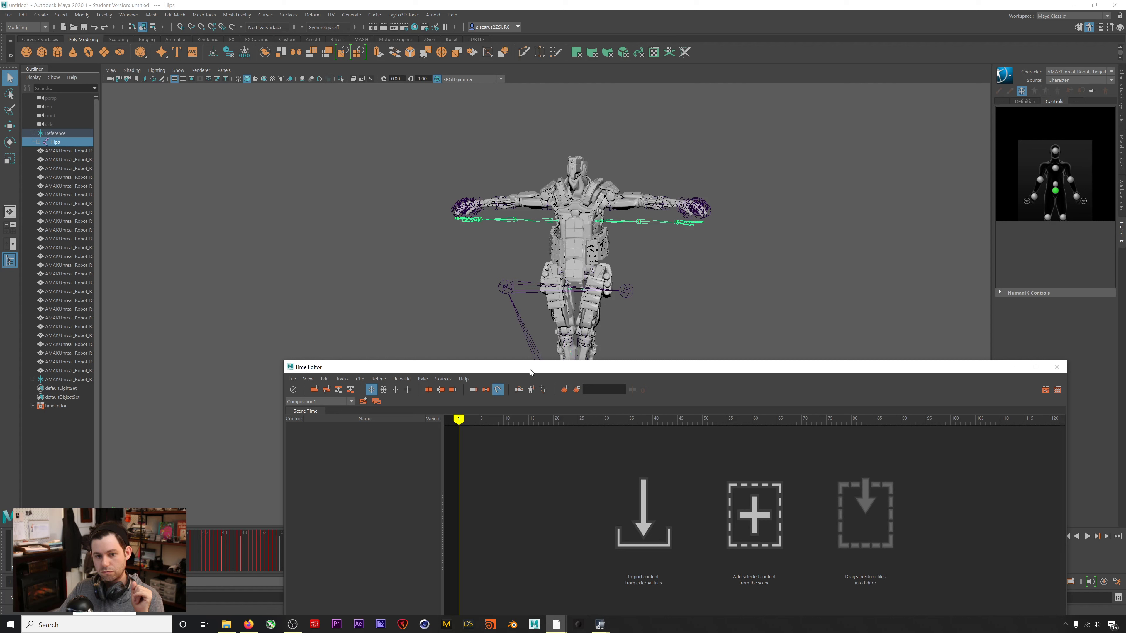
{"action": "left_click_drag", "start_coordinate": [620, 369], "coordinate": [618, 236]}
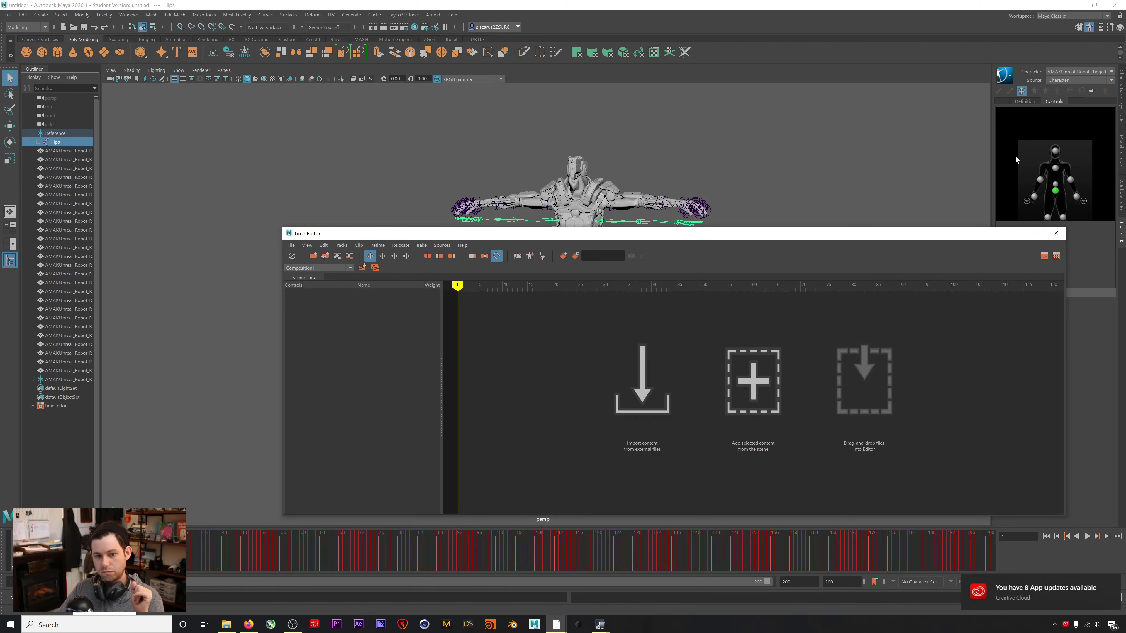
{"action": "left_click_drag", "start_coordinate": [894, 235], "coordinate": [883, 279]}
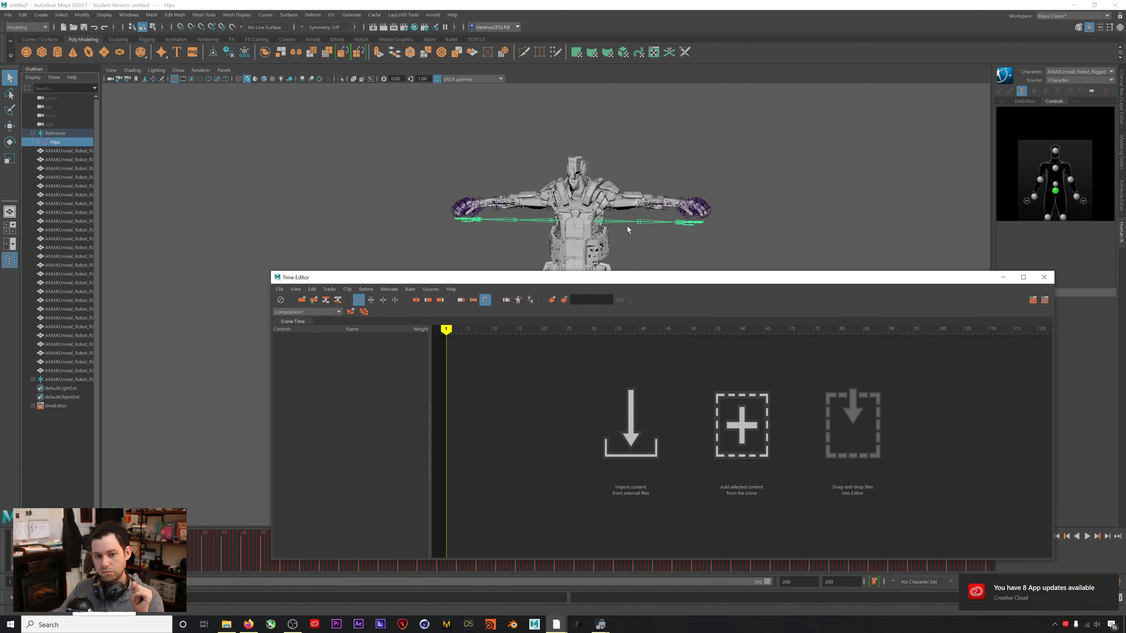
{"action": "left_click_drag", "start_coordinate": [611, 280], "coordinate": [596, 289]}
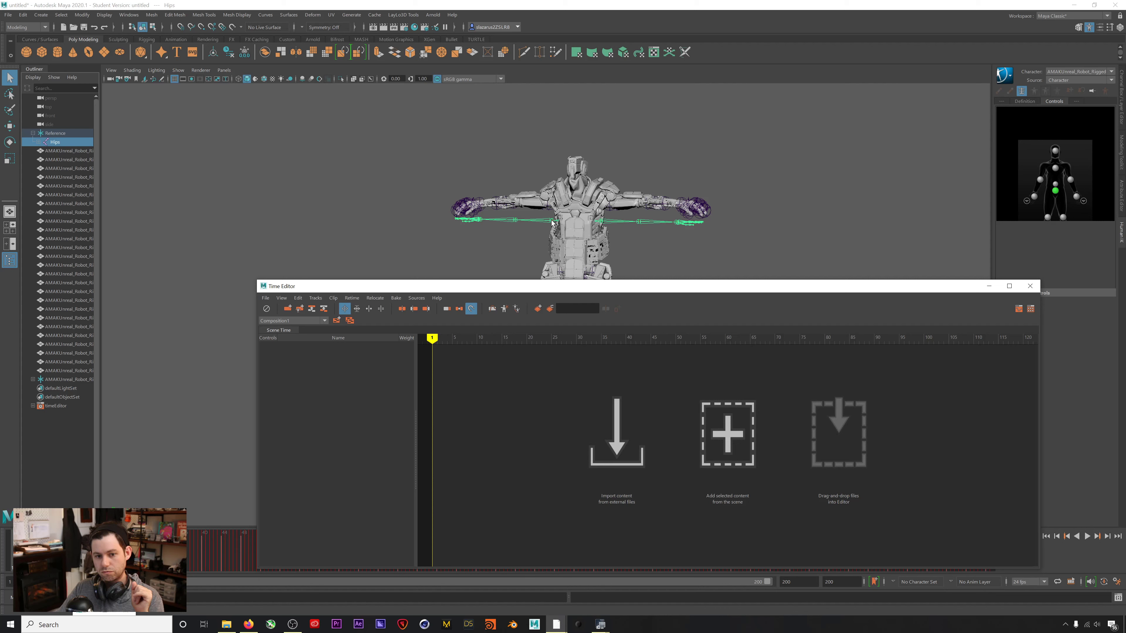
Check the robot's root and pelvis joints, then reselect the mocap skeleton's Hips joint.
{"action": "left_click", "coordinate": [78, 429]}
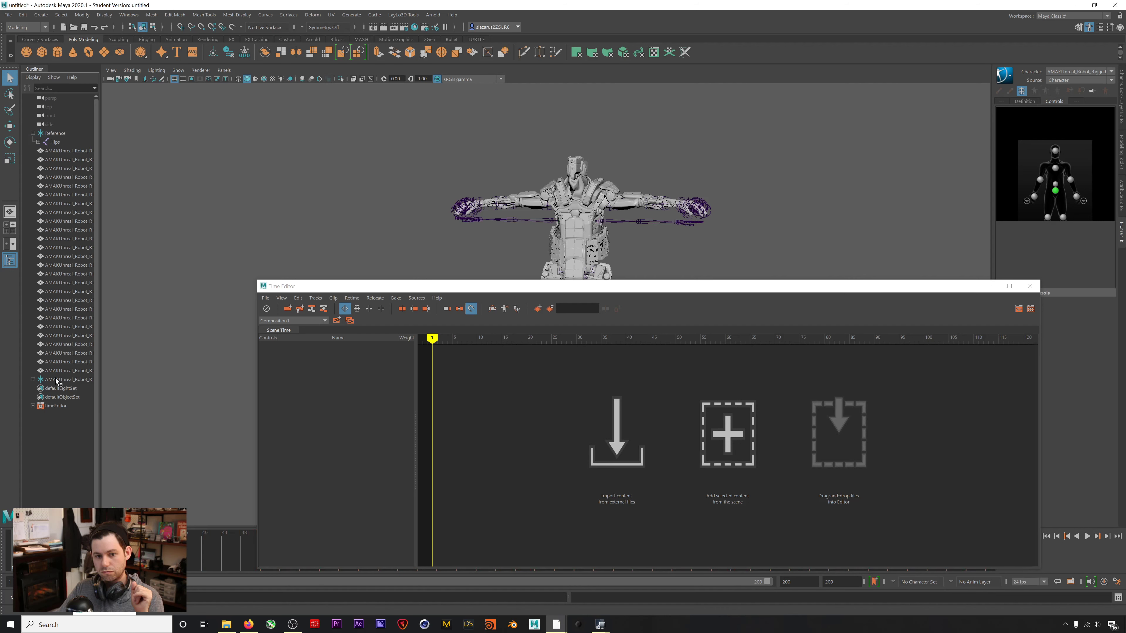
{"action": "left_click", "coordinate": [57, 380]}
{"action": "left_click", "coordinate": [33, 380]}
{"action": "left_click", "coordinate": [48, 390]}
{"action": "left_click", "coordinate": [33, 380]}
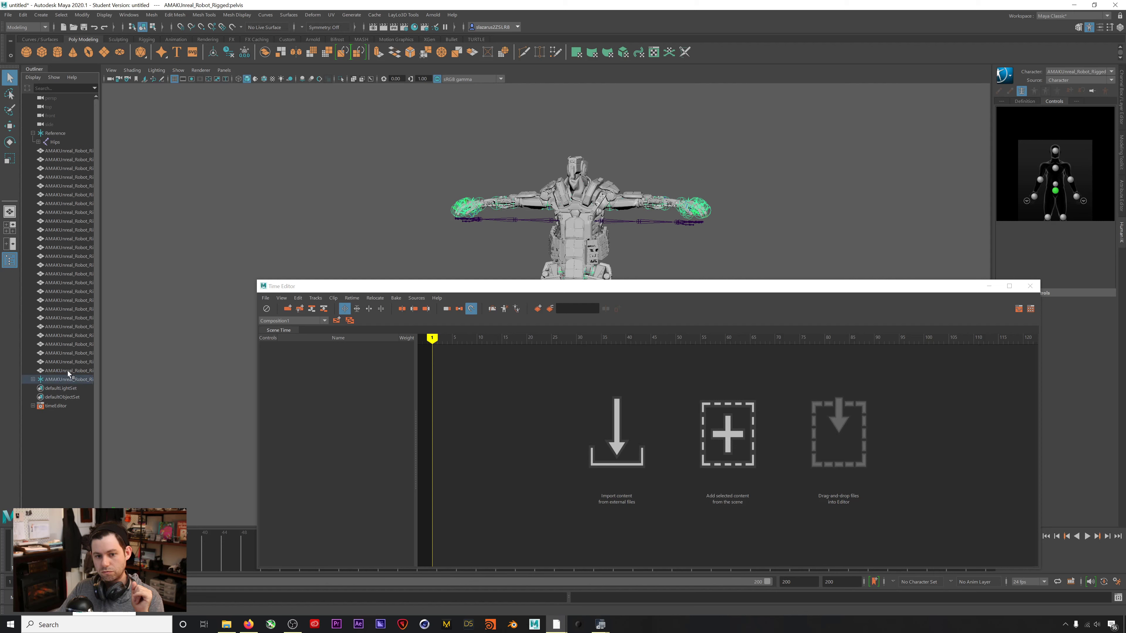
{"action": "left_click", "coordinate": [57, 144]}
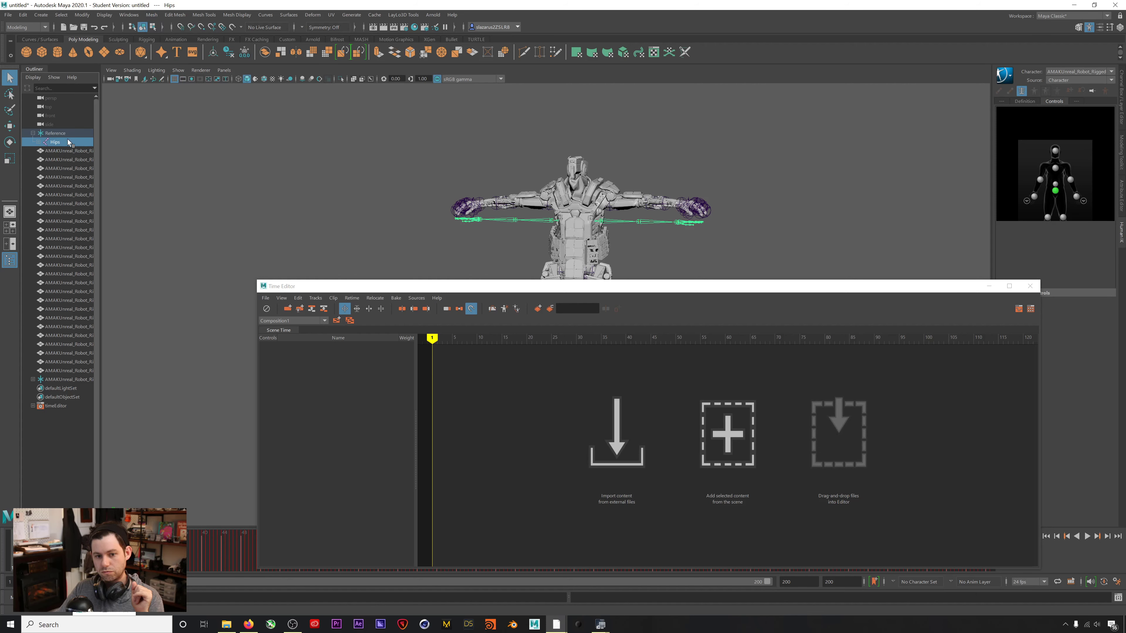
{"action": "left_click_drag", "start_coordinate": [612, 287], "coordinate": [652, 239]}
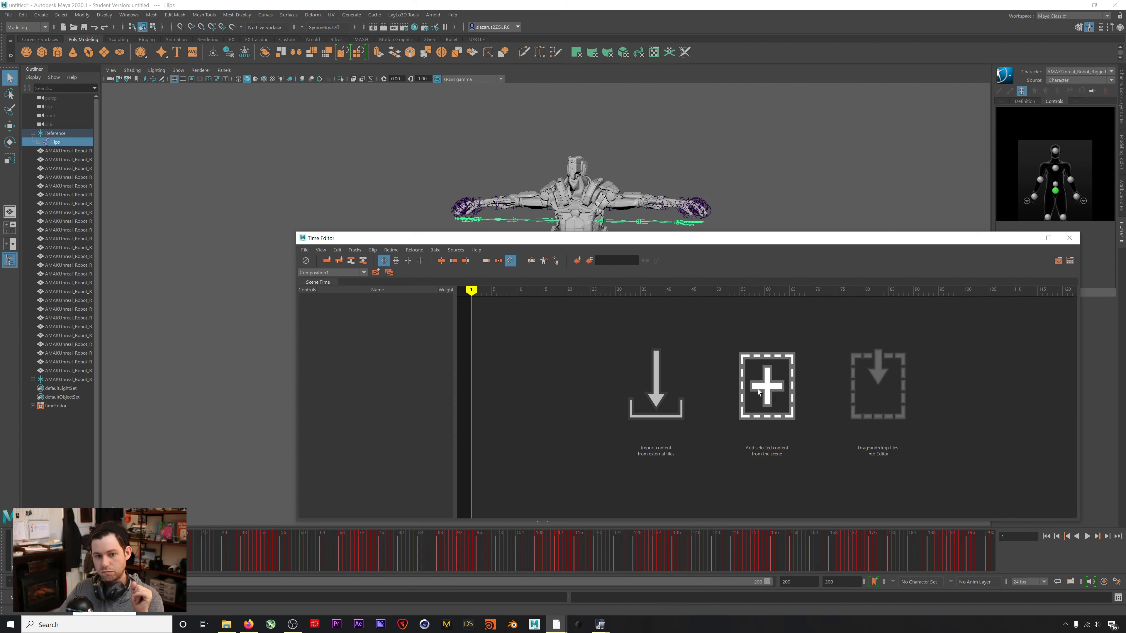
Add the Hips animation as anim_Clip1 on track1 and slide it 26 frames earlier.
{"action": "left_click", "coordinate": [743, 379]}
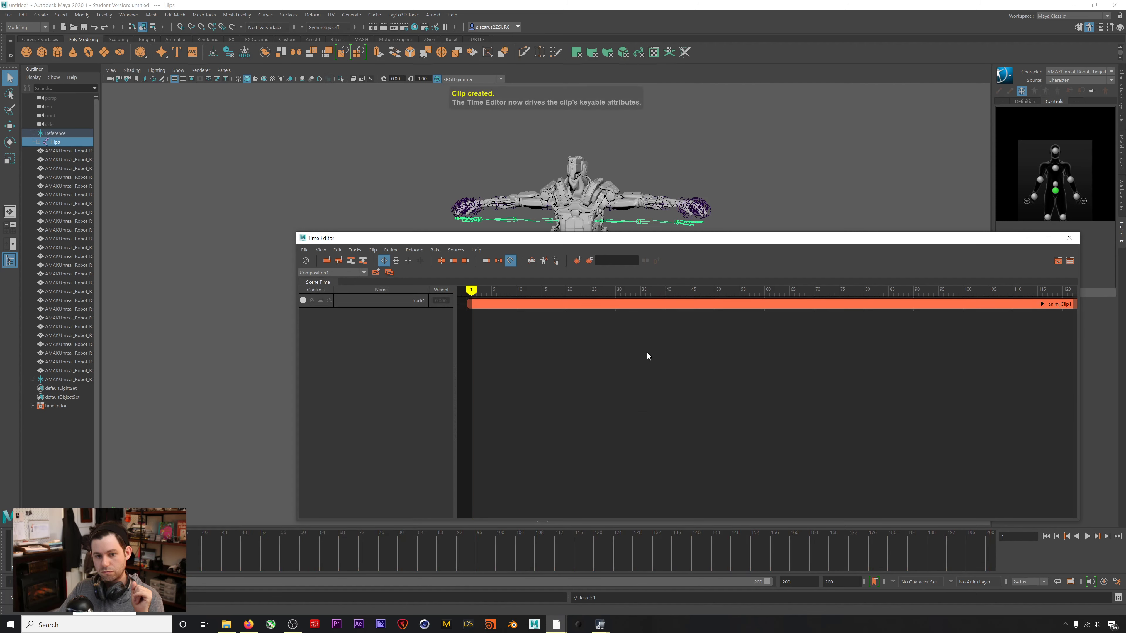
{"action": "key", "text": "a"}
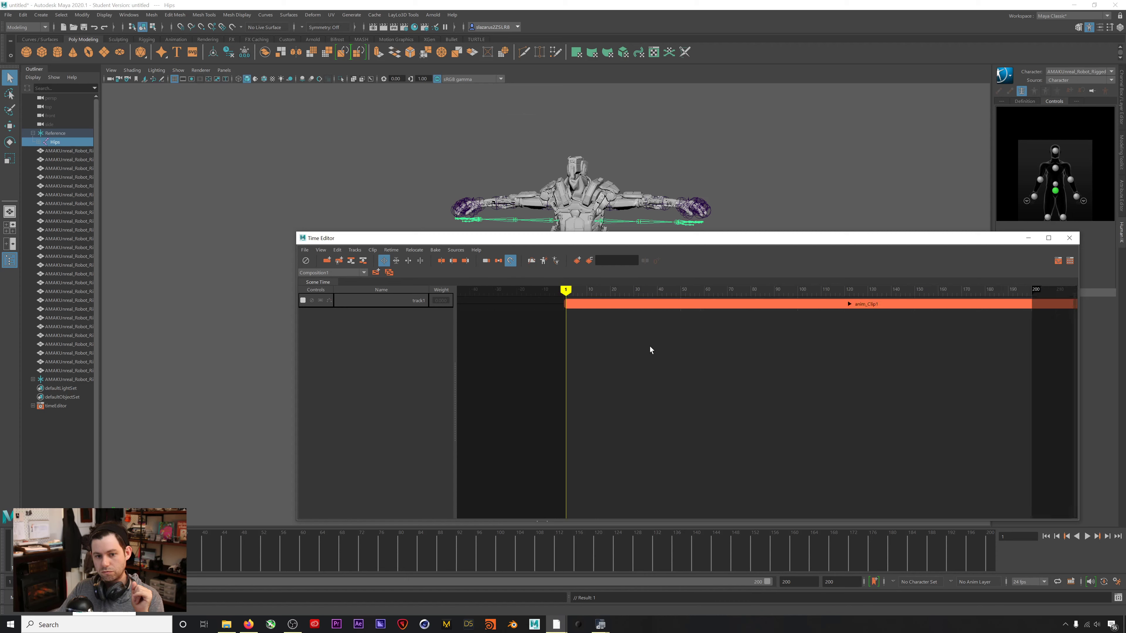
{"action": "left_click_drag", "start_coordinate": [643, 242], "coordinate": [465, 362]}
{"action": "left_click_drag", "start_coordinate": [432, 412], "coordinate": [509, 412]}
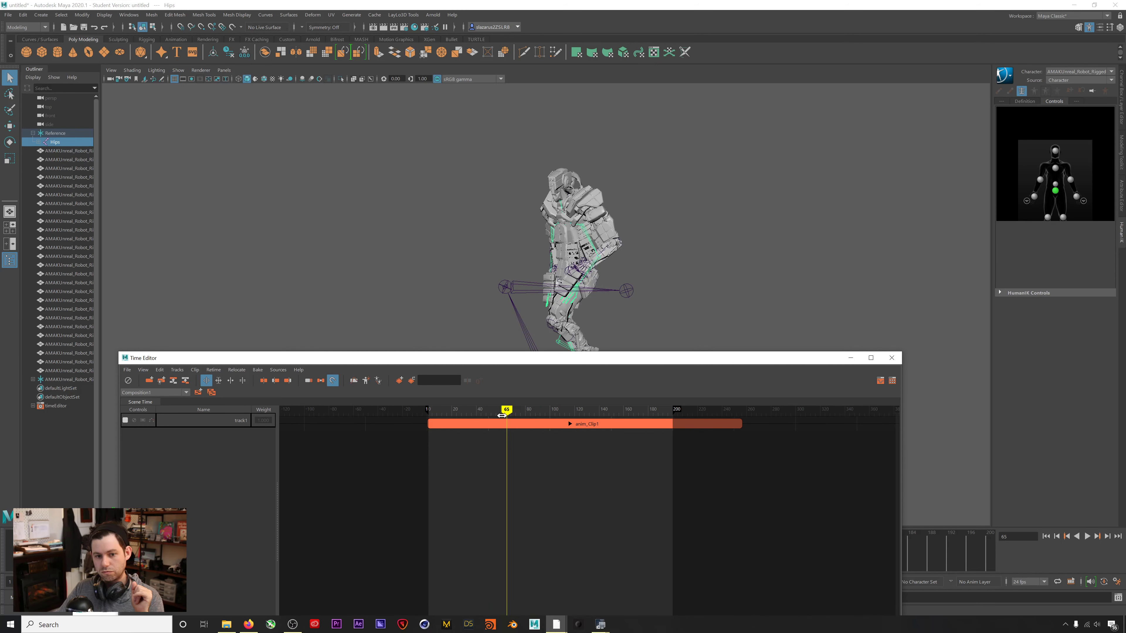
{"action": "left_click_drag", "start_coordinate": [513, 426], "coordinate": [484, 410]}
{"action": "left_click_drag", "start_coordinate": [254, 364], "coordinate": [380, 183]}
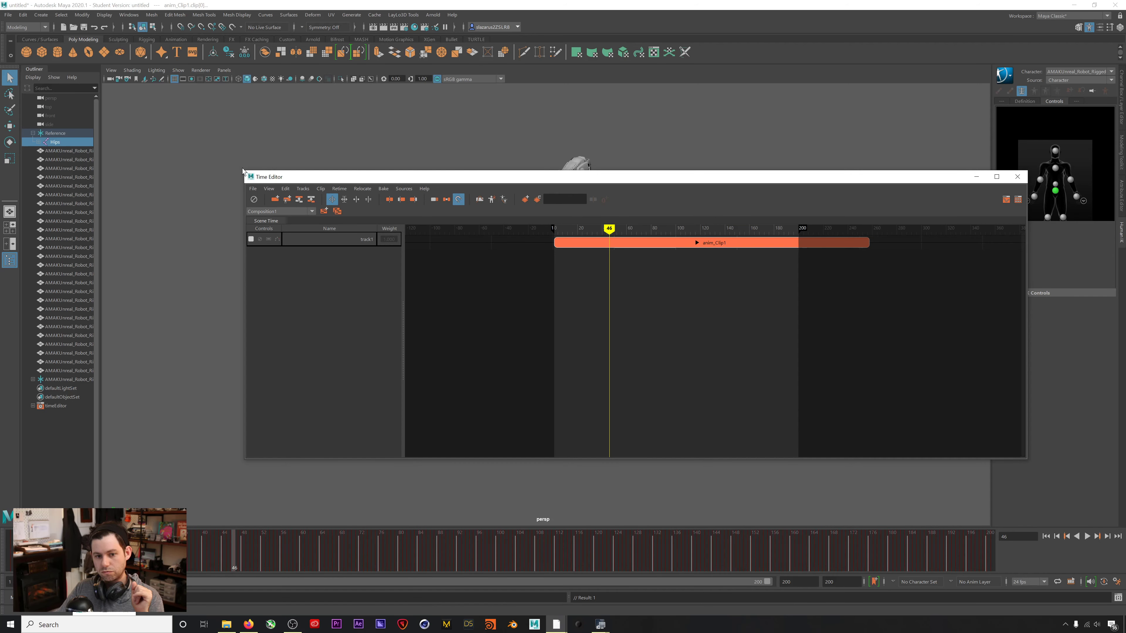
{"action": "left_click_drag", "start_coordinate": [243, 168], "coordinate": [703, 250]}
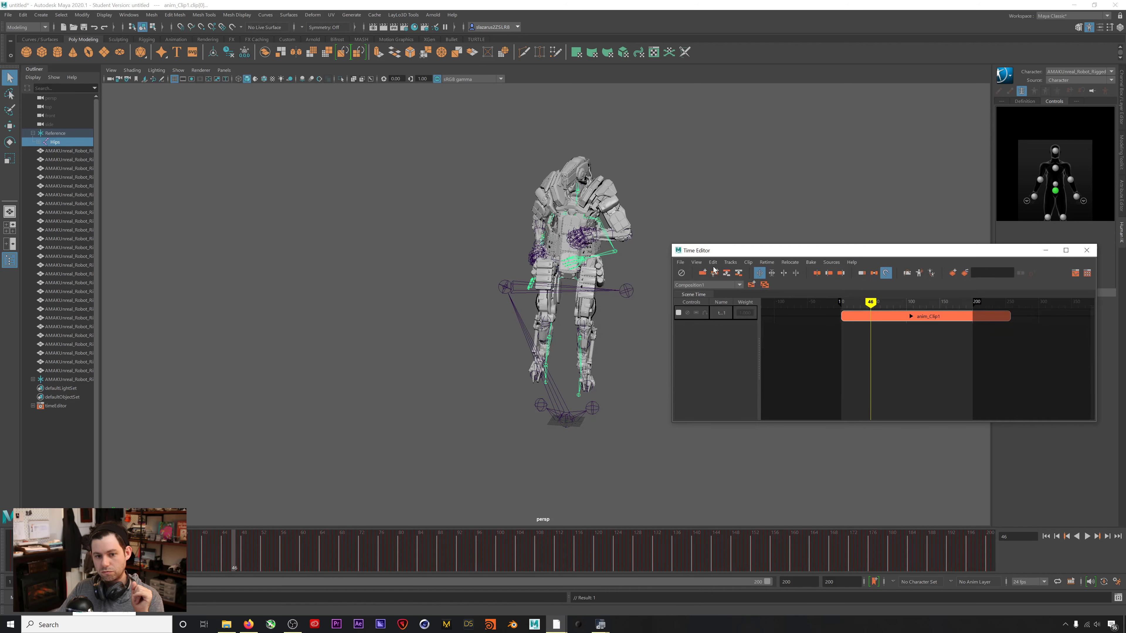
Play back anim_Clip1 from frame 1 and align its start exactly to frame 1.
{"action": "left_click", "coordinate": [1045, 536]}
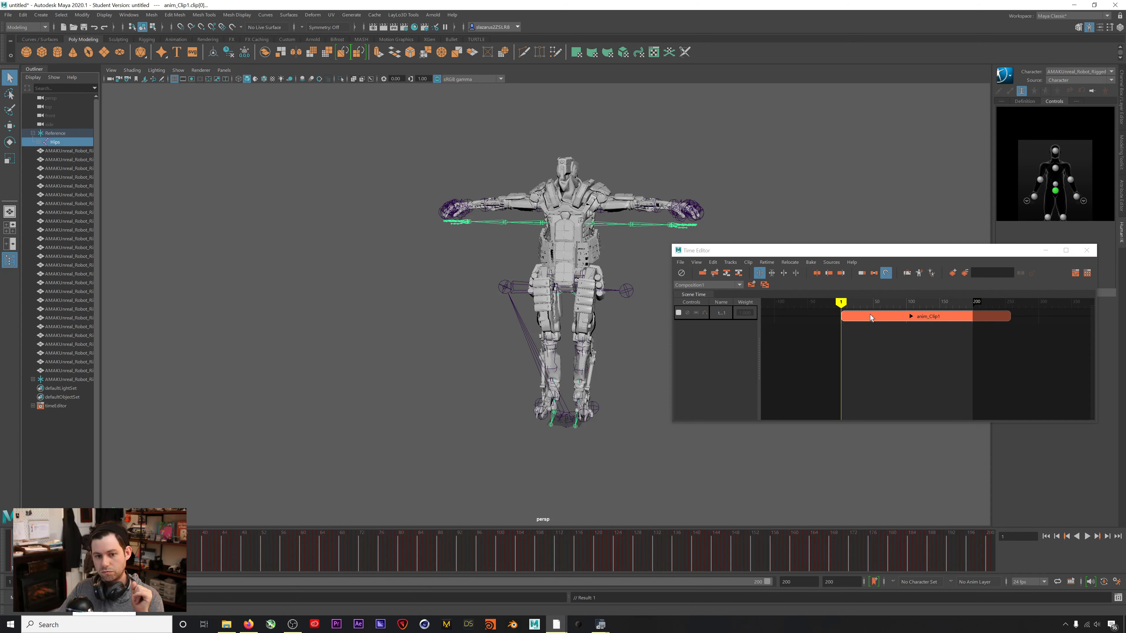
{"action": "left_click_drag", "start_coordinate": [872, 316], "coordinate": [859, 317]}
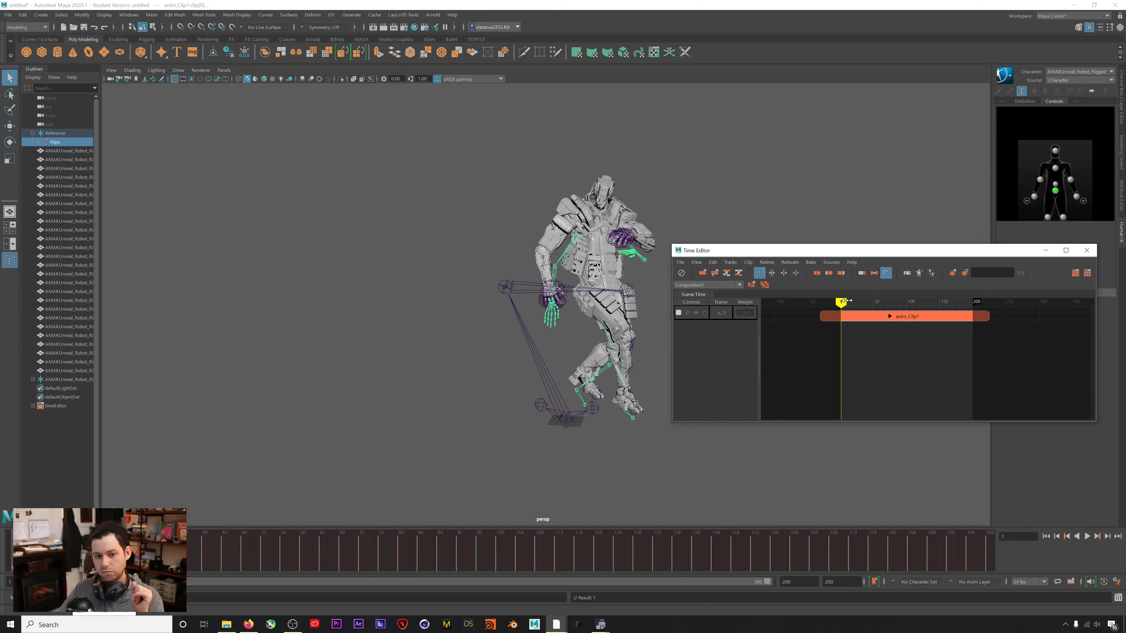
{"action": "left_click", "coordinate": [1087, 536]}
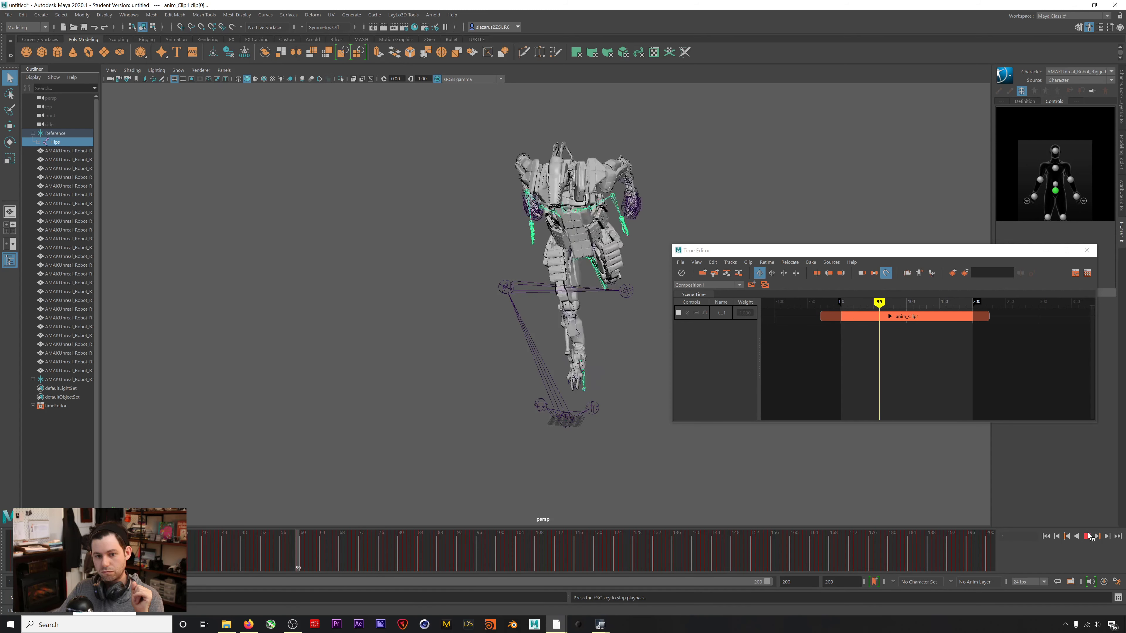
{"action": "left_click", "coordinate": [9, 555]}
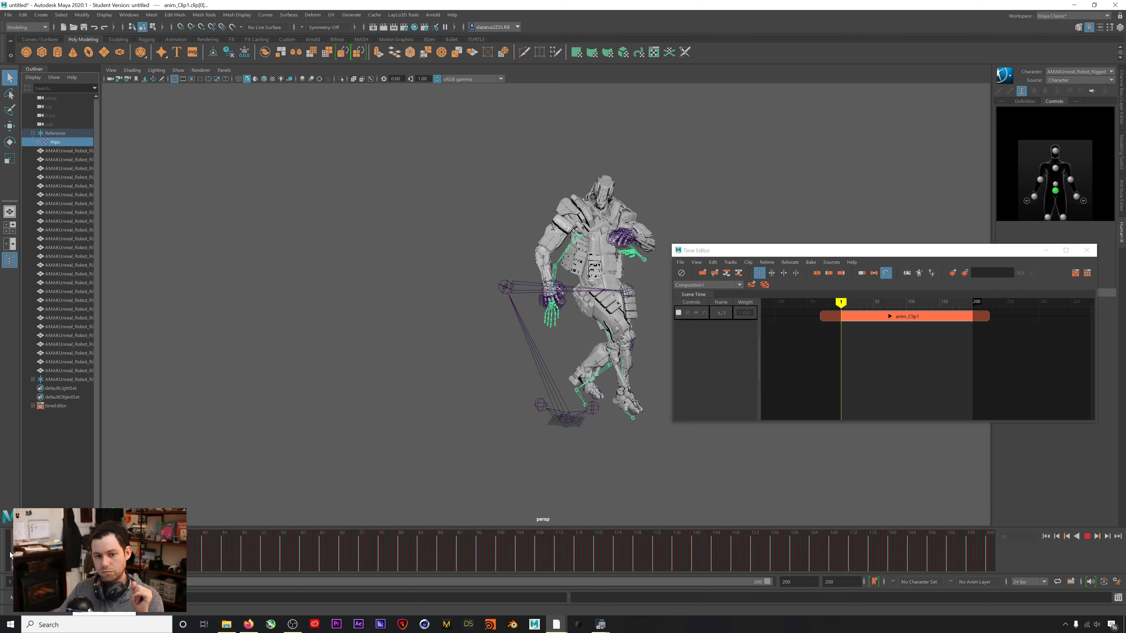
{"action": "mouse_move", "coordinate": [840, 319]}
{"action": "left_mouse_down"}
{"action": "mouse_move", "coordinate": [860, 320]}
{"action": "mouse_move", "coordinate": [845, 303]}
{"action": "mouse_move", "coordinate": [859, 304]}
{"action": "left_mouse_up"}
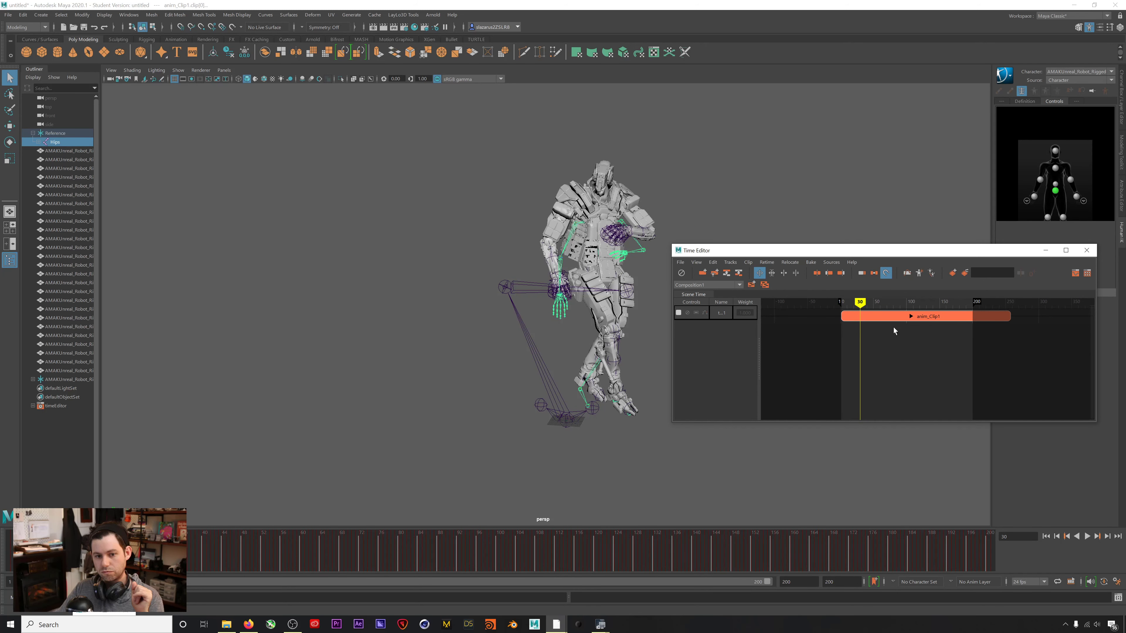
Split anim_Clip1 at frame 30 and delete the short opening piece.
{"action": "right_click", "coordinate": [868, 315]}
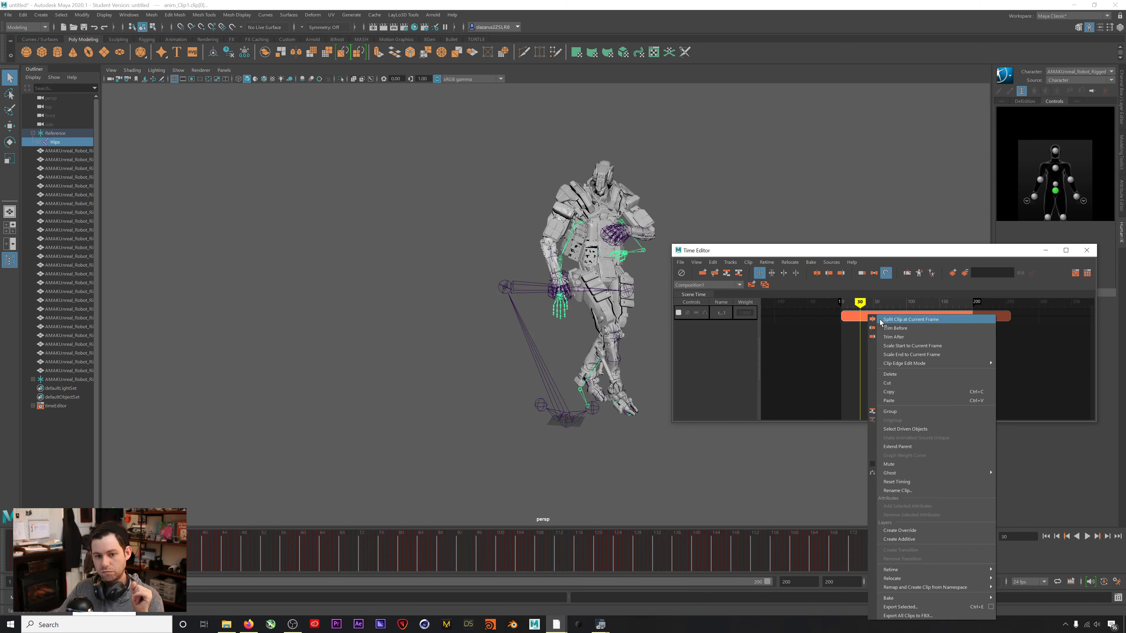
{"action": "left_click", "coordinate": [880, 320]}
{"action": "left_click", "coordinate": [850, 320]}
{"action": "mouse_move", "coordinate": [859, 302]}
{"action": "left_mouse_down"}
{"action": "mouse_move", "coordinate": [847, 302]}
{"action": "mouse_move", "coordinate": [867, 302]}
{"action": "left_mouse_up"}
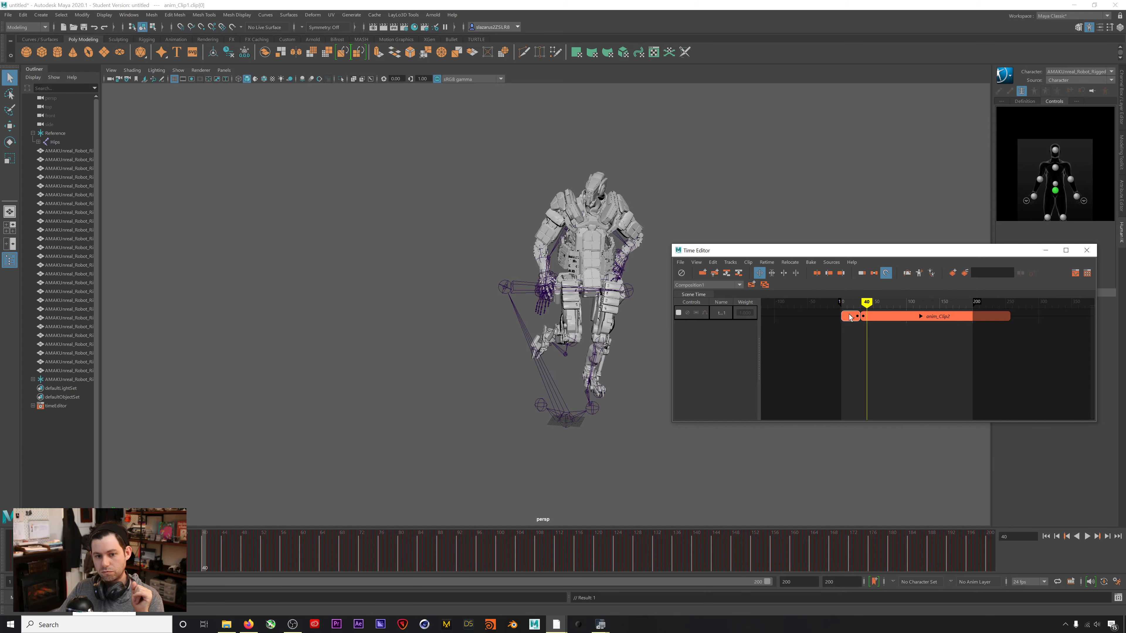
{"action": "key", "text": "Delete"}
Slide the remaining anim_Clip2 left so it starts at frame 1, playing it back to check.
{"action": "left_click_drag", "start_coordinate": [883, 319], "coordinate": [871, 319]}
{"action": "key", "text": "alt+v"}
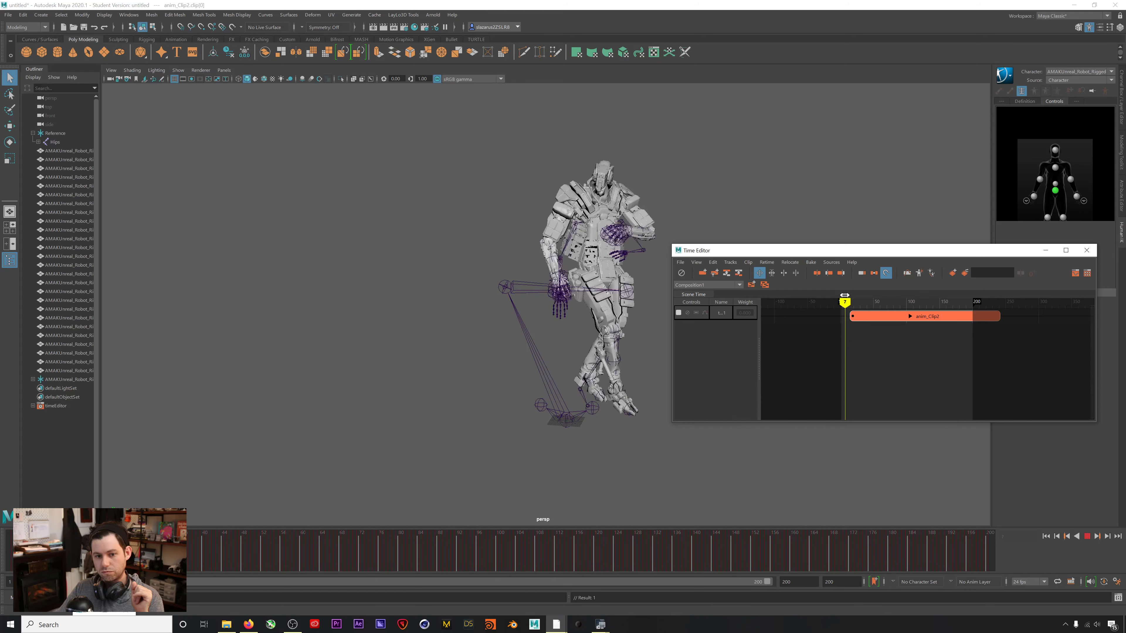
{"action": "left_click_drag", "start_coordinate": [899, 300], "coordinate": [862, 303]}
{"action": "key", "text": "alt+v"}
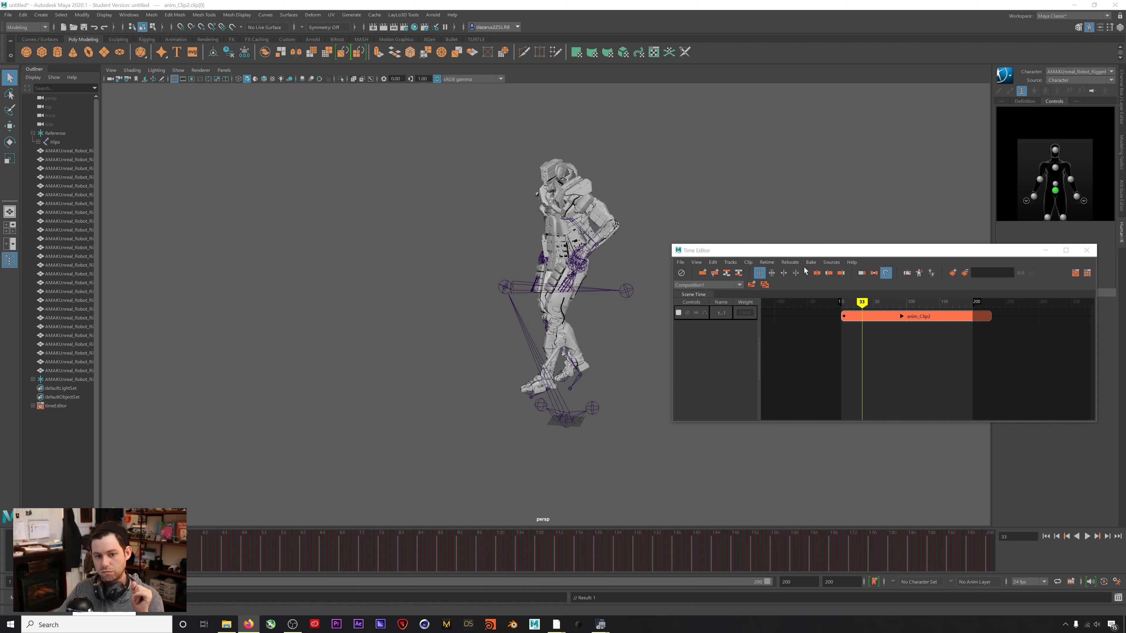
Shift anim_Clip2 about 6 frames earlier and play back the robot's breakdance.
{"action": "left_click_drag", "start_coordinate": [810, 252], "coordinate": [814, 231]}
{"action": "mouse_move", "coordinate": [868, 282]}
{"action": "left_mouse_down"}
{"action": "mouse_move", "coordinate": [847, 283]}
{"action": "mouse_move", "coordinate": [916, 287]}
{"action": "mouse_move", "coordinate": [846, 284]}
{"action": "mouse_move", "coordinate": [900, 287]}
{"action": "mouse_move", "coordinate": [873, 285]}
{"action": "left_mouse_up"}
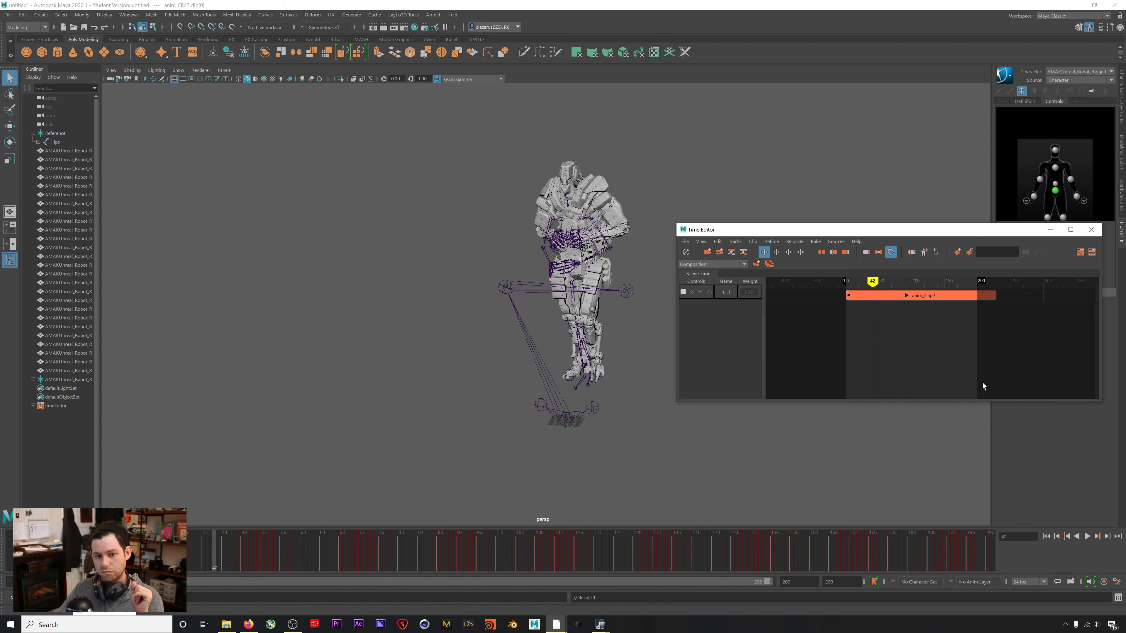
{"action": "left_click_drag", "start_coordinate": [855, 234], "coordinate": [822, 207]}
{"action": "mouse_move", "coordinate": [853, 269]}
{"action": "left_mouse_down"}
{"action": "mouse_move", "coordinate": [835, 269]}
{"action": "mouse_move", "coordinate": [867, 256]}
{"action": "mouse_move", "coordinate": [829, 257]}
{"action": "mouse_move", "coordinate": [857, 261]}
{"action": "mouse_move", "coordinate": [845, 262]}
{"action": "left_mouse_up"}
{"action": "key", "text": "alt+v"}
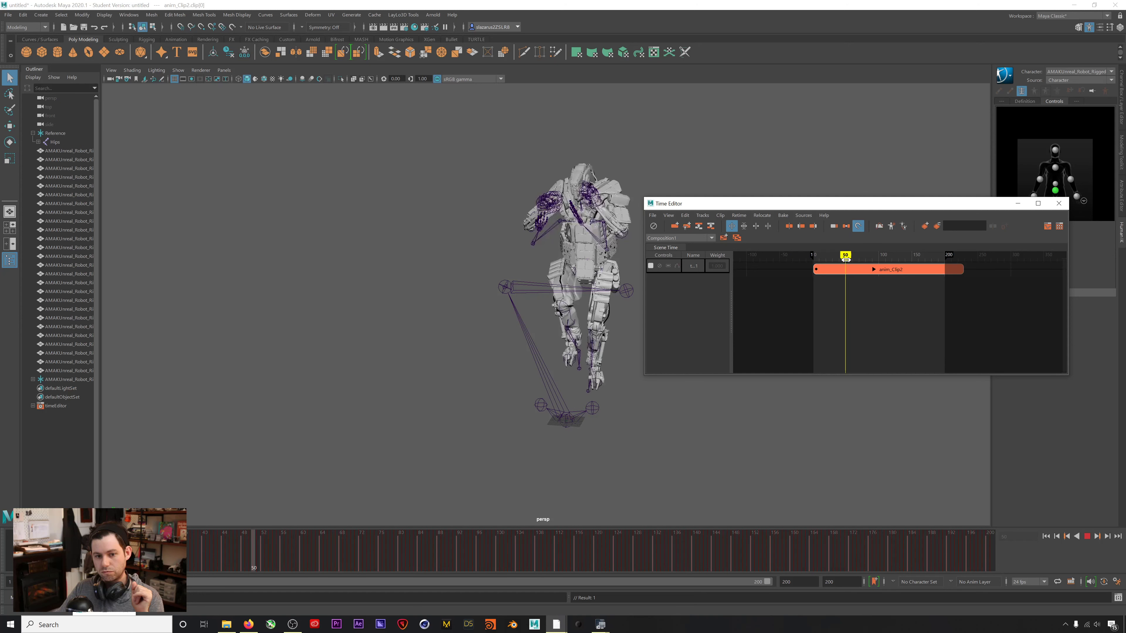
{"action": "left_click", "coordinate": [859, 313]}
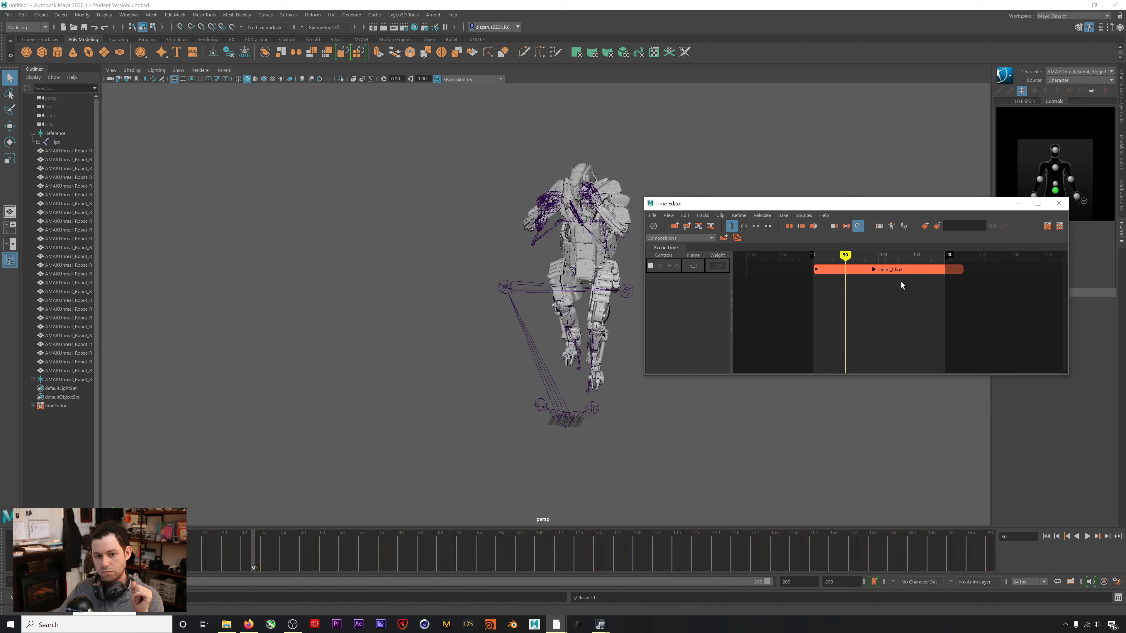
{"action": "scroll", "coordinate": [948, 304], "scroll_direction": "down", "scroll_amount": 2}
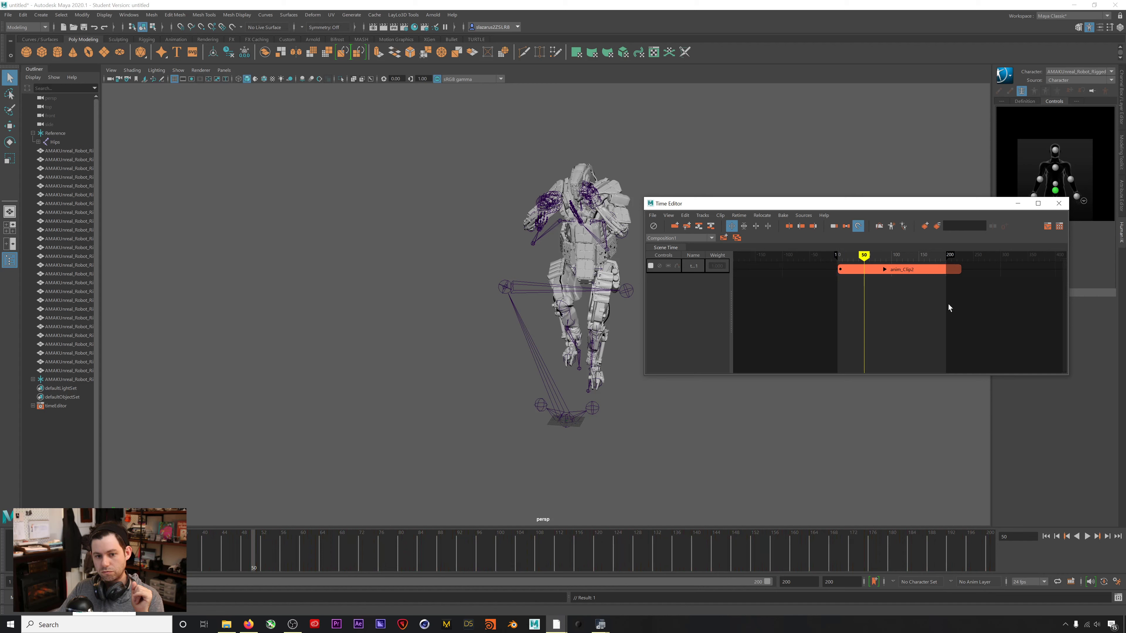
{"action": "left_click", "coordinate": [865, 271]}
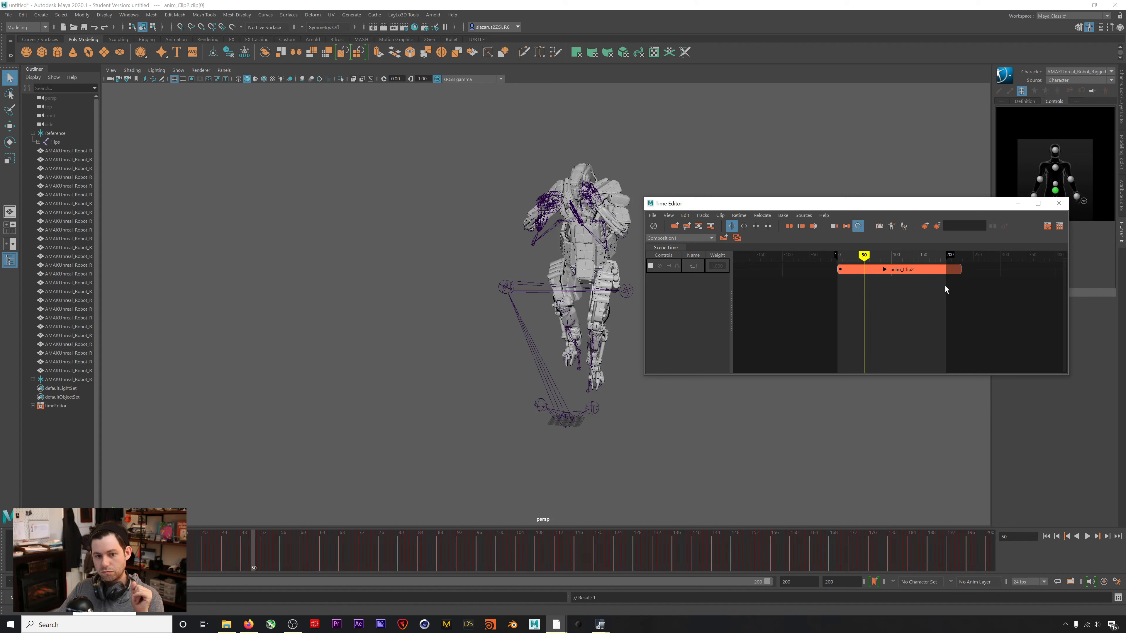
{"action": "left_click_drag", "start_coordinate": [958, 269], "coordinate": [1031, 270]}
{"action": "mouse_move", "coordinate": [864, 253]}
{"action": "left_mouse_down"}
{"action": "mouse_move", "coordinate": [873, 254]}
{"action": "mouse_move", "coordinate": [843, 253]}
{"action": "left_mouse_up"}
{"action": "left_click", "coordinate": [1045, 537]}
{"action": "left_click", "coordinate": [1086, 537]}
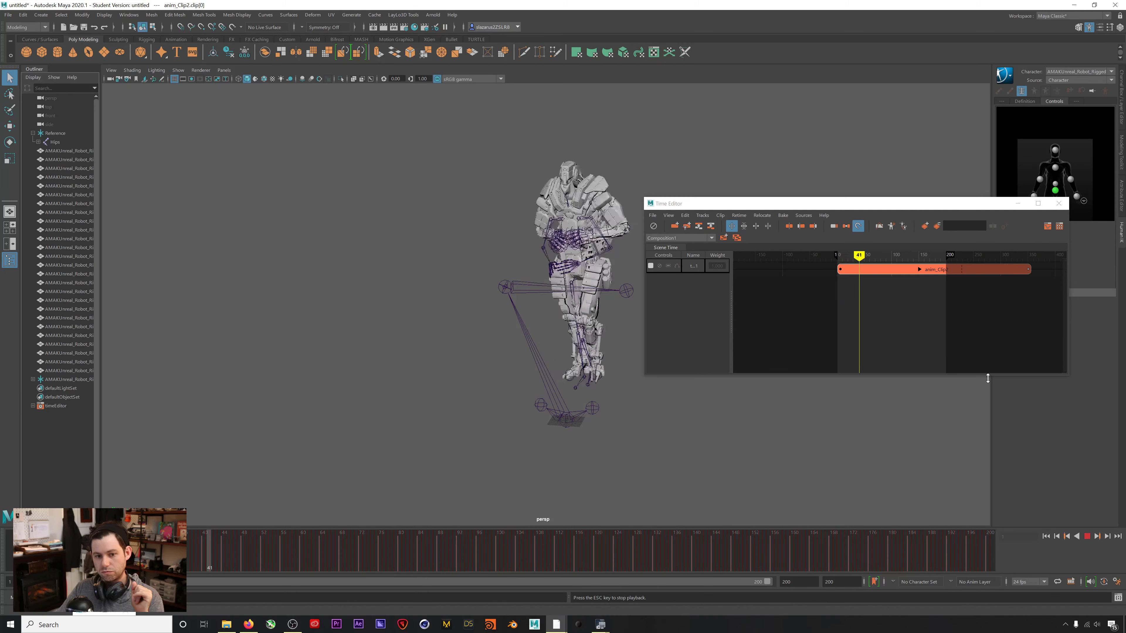
{"action": "scroll", "coordinate": [958, 317], "scroll_direction": "down", "scroll_amount": 3}
{"action": "left_click_drag", "start_coordinate": [1006, 269], "coordinate": [1055, 269]}
{"action": "left_click", "coordinate": [1087, 537]}
{"action": "left_click", "coordinate": [1045, 536]}
{"action": "key", "text": "ctrl+z"}
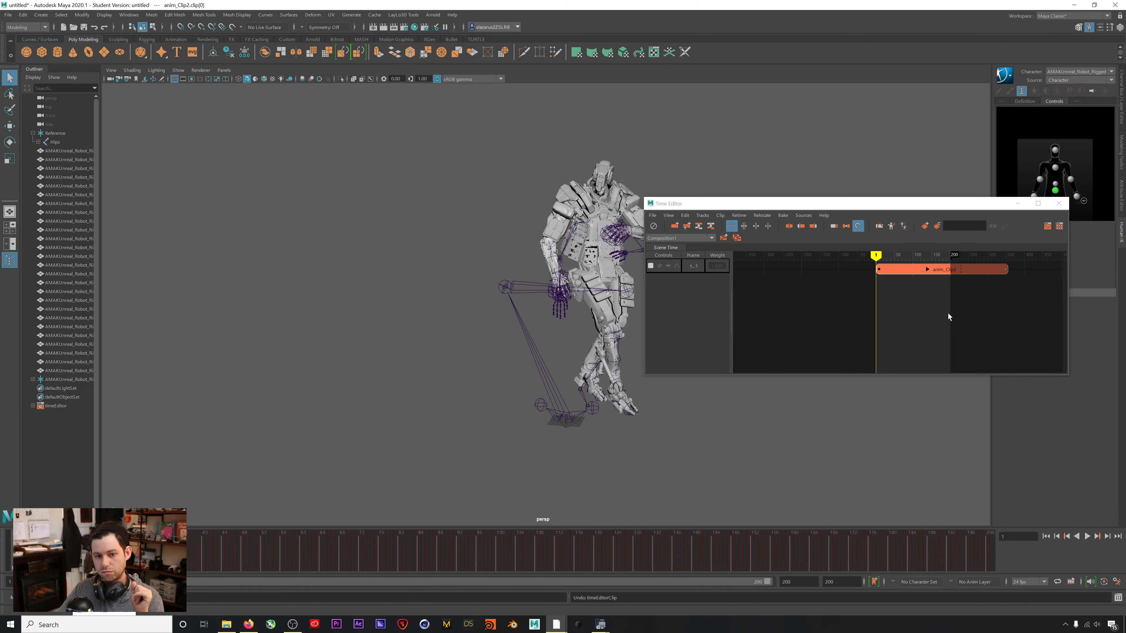
{"action": "key", "text": "ctrl+z"}
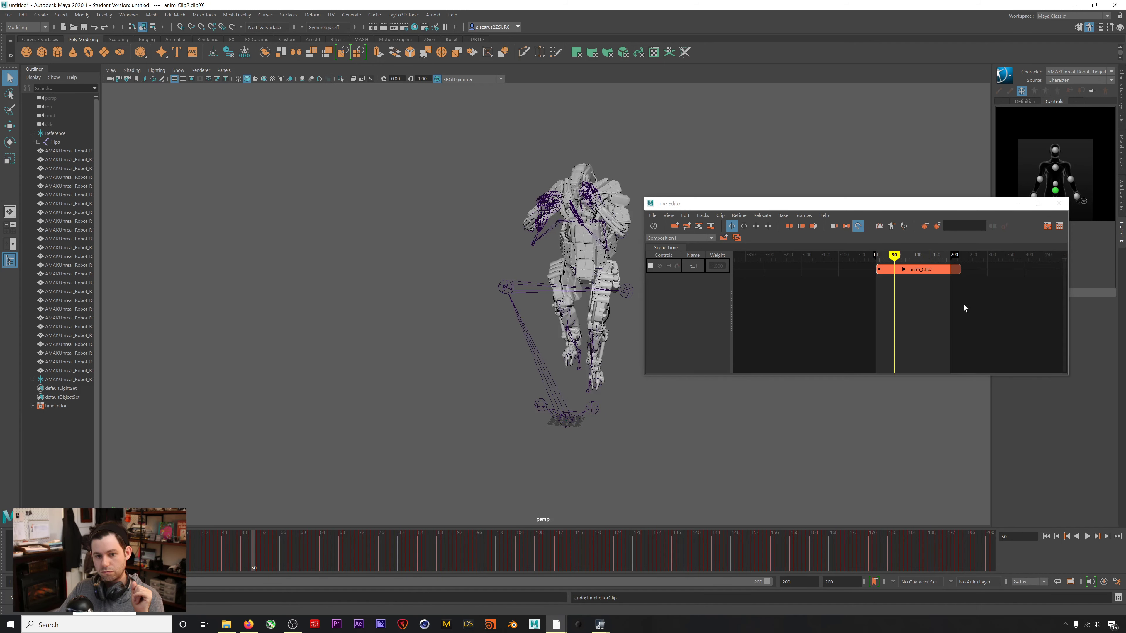
{"action": "right_click", "coordinate": [957, 268]}
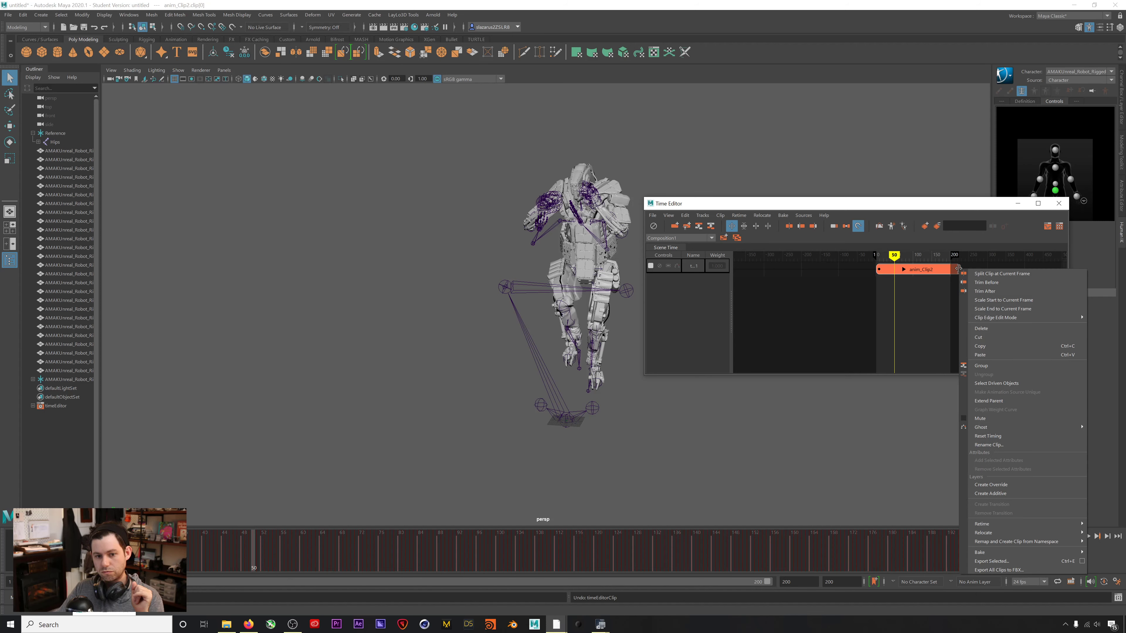
{"action": "key", "text": "Escape"}
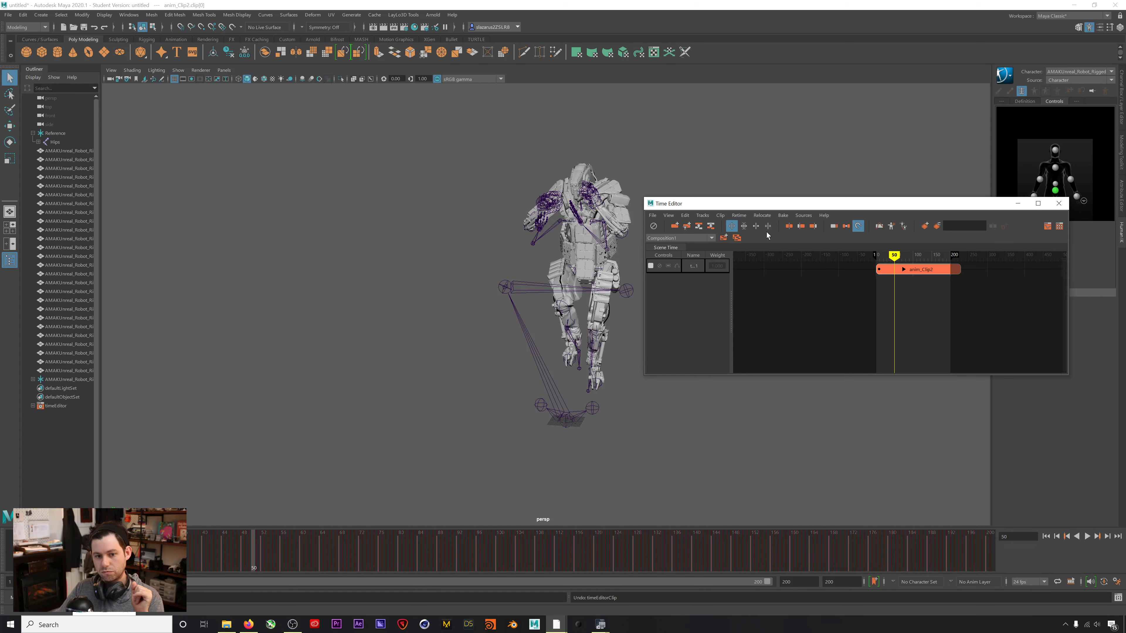
{"action": "left_click", "coordinate": [744, 227]}
{"action": "left_click_drag", "start_coordinate": [960, 268], "coordinate": [1032, 271]}
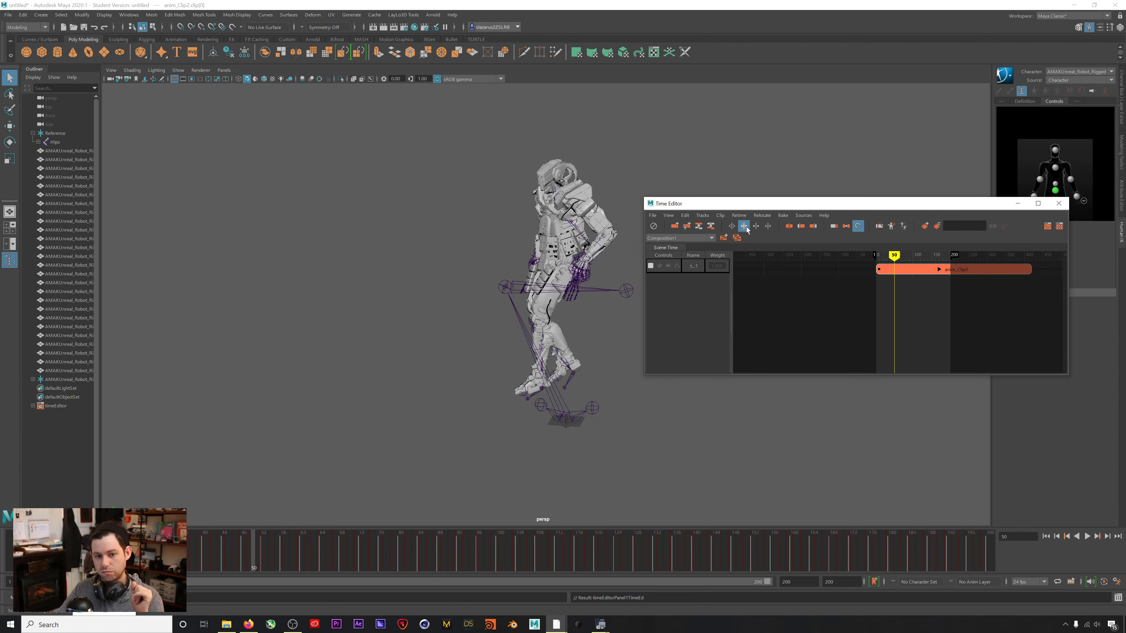
{"action": "mouse_move", "coordinate": [895, 257]}
{"action": "left_mouse_down"}
{"action": "mouse_move", "coordinate": [916, 259]}
{"action": "mouse_move", "coordinate": [881, 260]}
{"action": "left_mouse_up"}
{"action": "left_click", "coordinate": [1087, 536]}
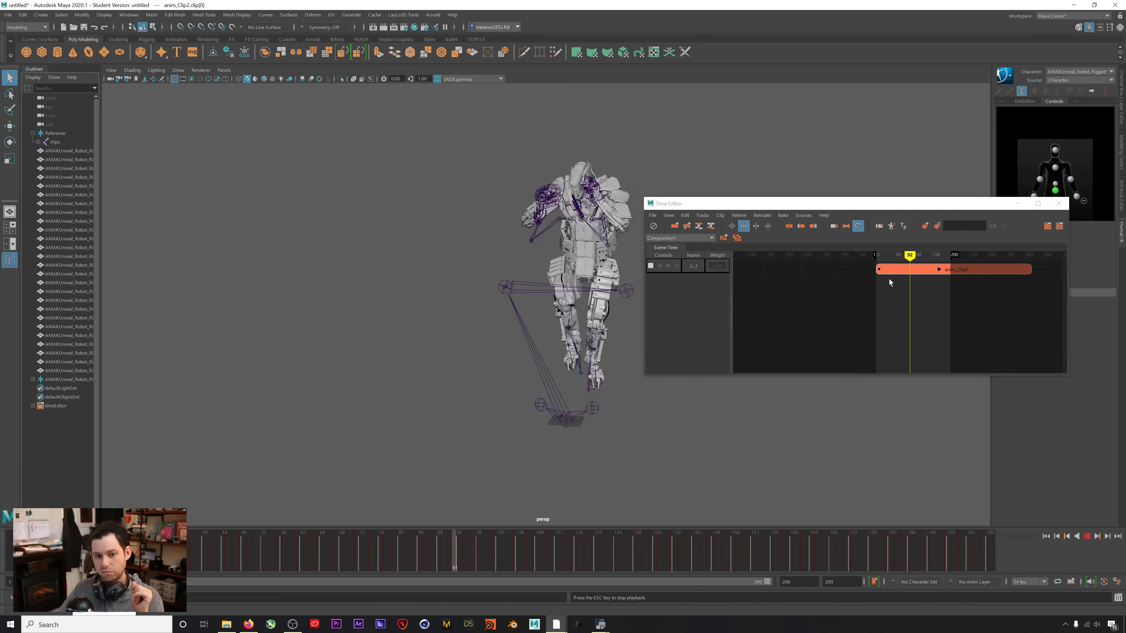
Undo the 183% stretch so anim_Clip2 ends at frame 200 again, then scrub to frame 44.
{"action": "left_click", "coordinate": [1086, 537]}
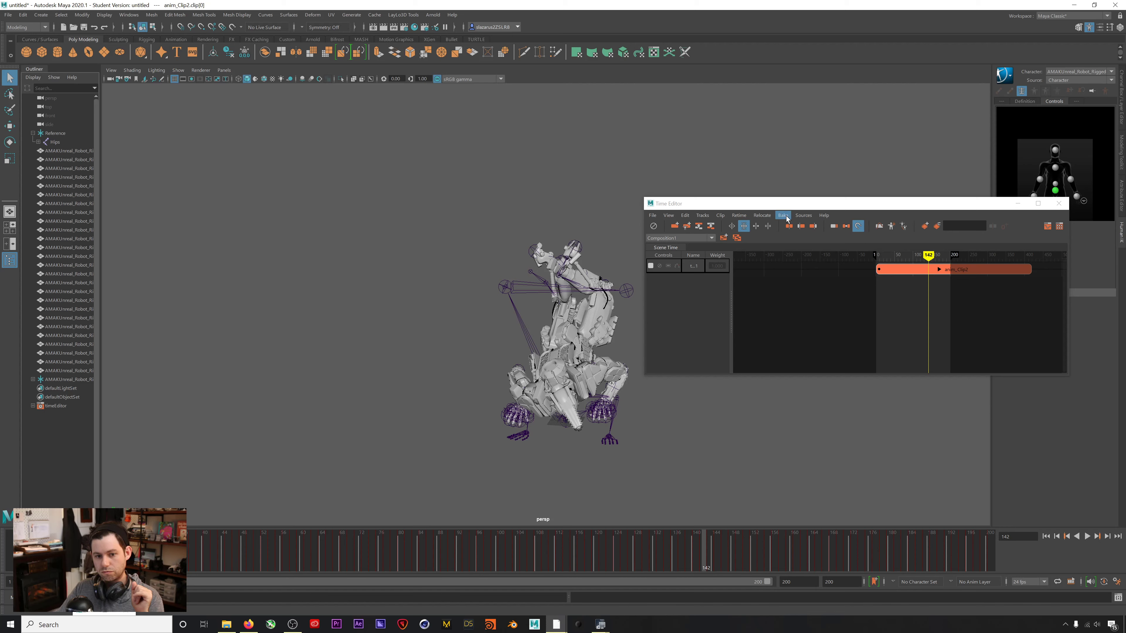
{"action": "left_click_drag", "start_coordinate": [800, 206], "coordinate": [805, 213]}
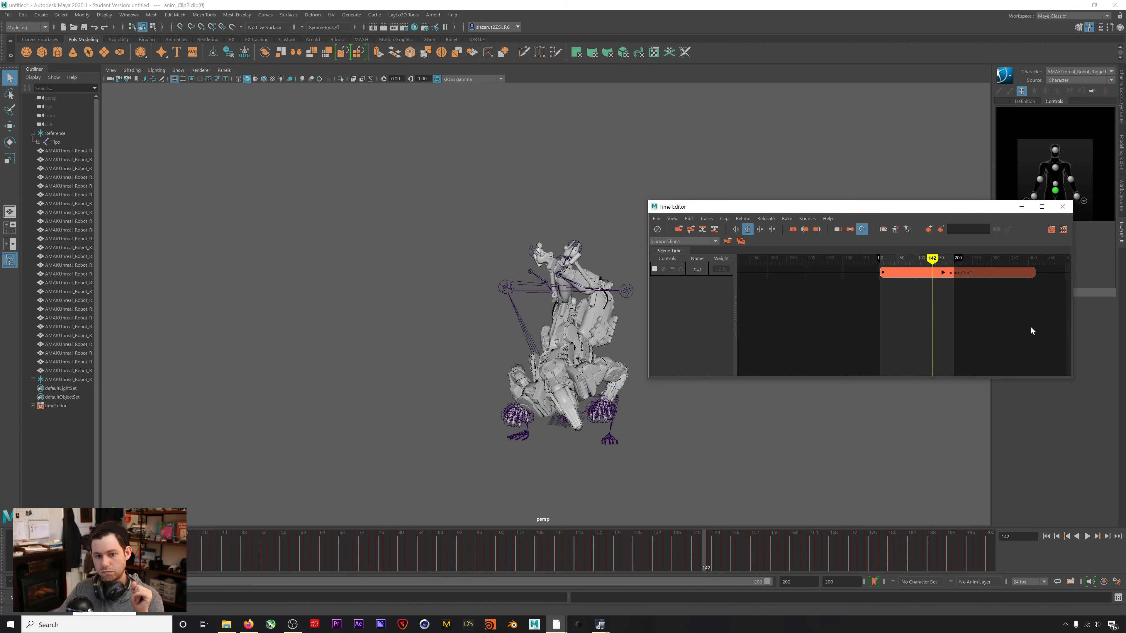
{"action": "key", "text": "alt+v"}
{"action": "key", "text": "ctrl+z"}
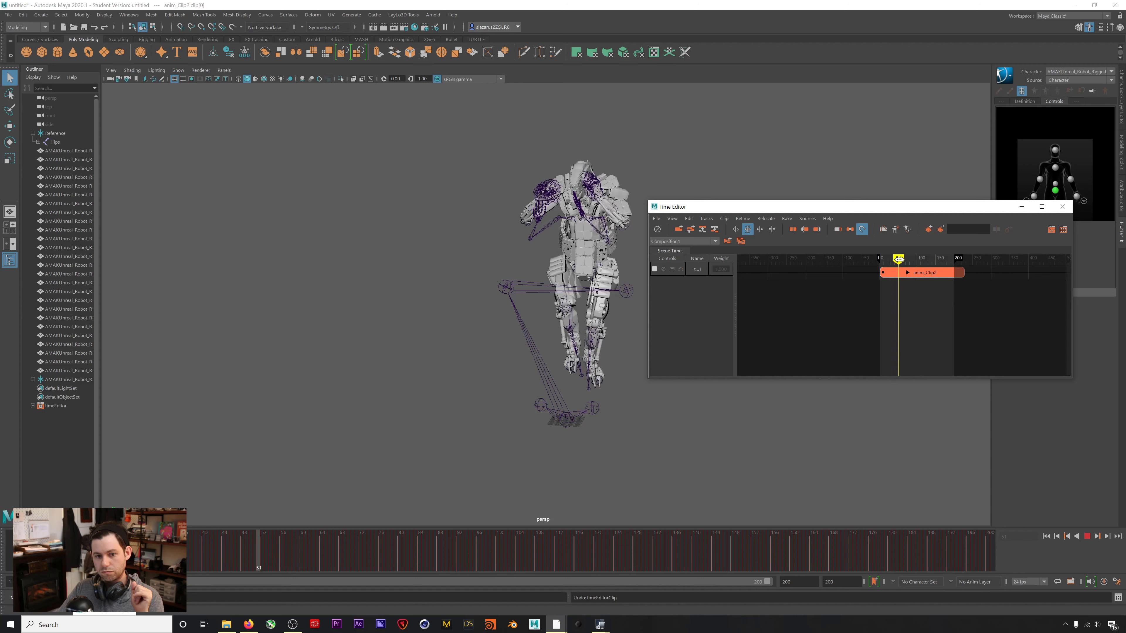
{"action": "left_click_drag", "start_coordinate": [899, 259], "coordinate": [896, 259]}
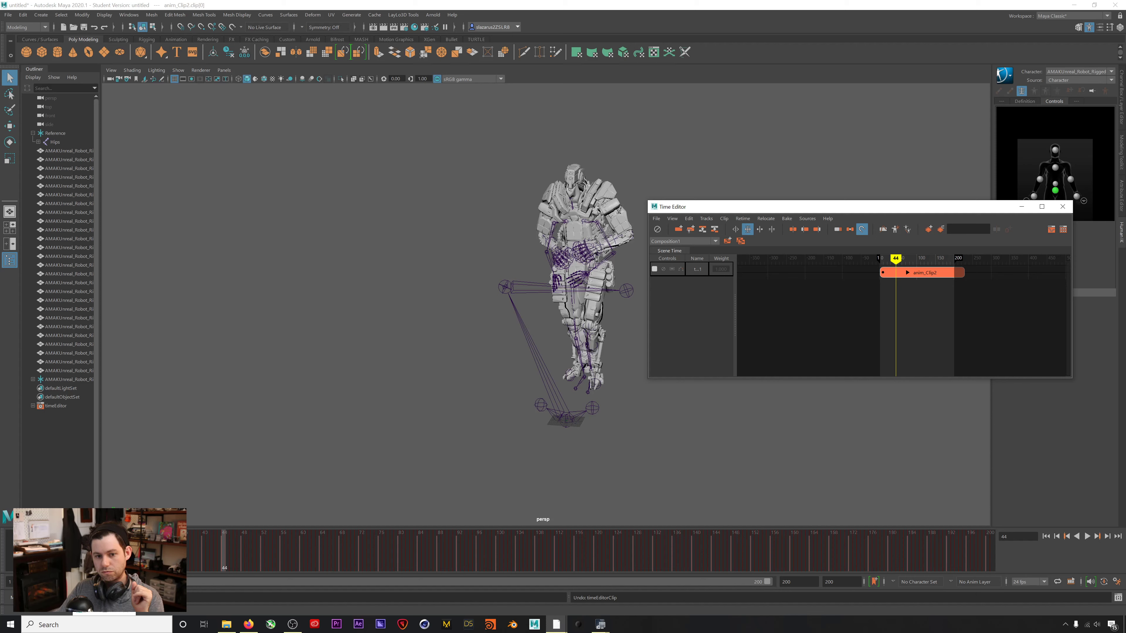
Select the mocap skeleton's Hips joint and open the Time Editor's File options.
{"action": "left_click", "coordinate": [53, 142]}
{"action": "left_click_drag", "start_coordinate": [768, 212], "coordinate": [681, 217]}
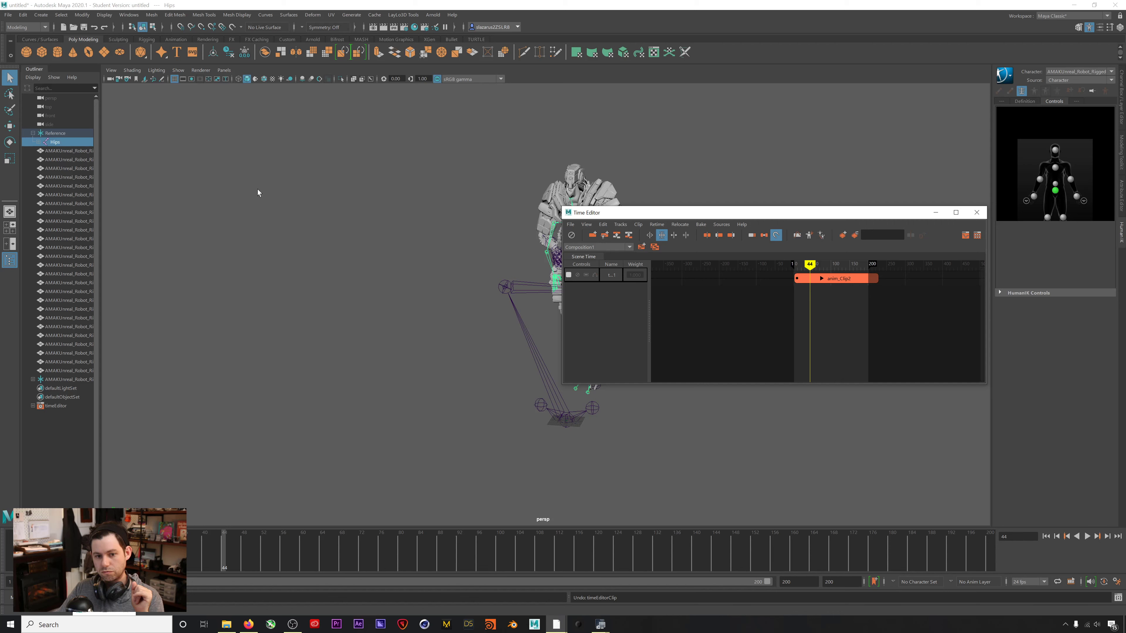
{"action": "left_click", "coordinate": [51, 137]}
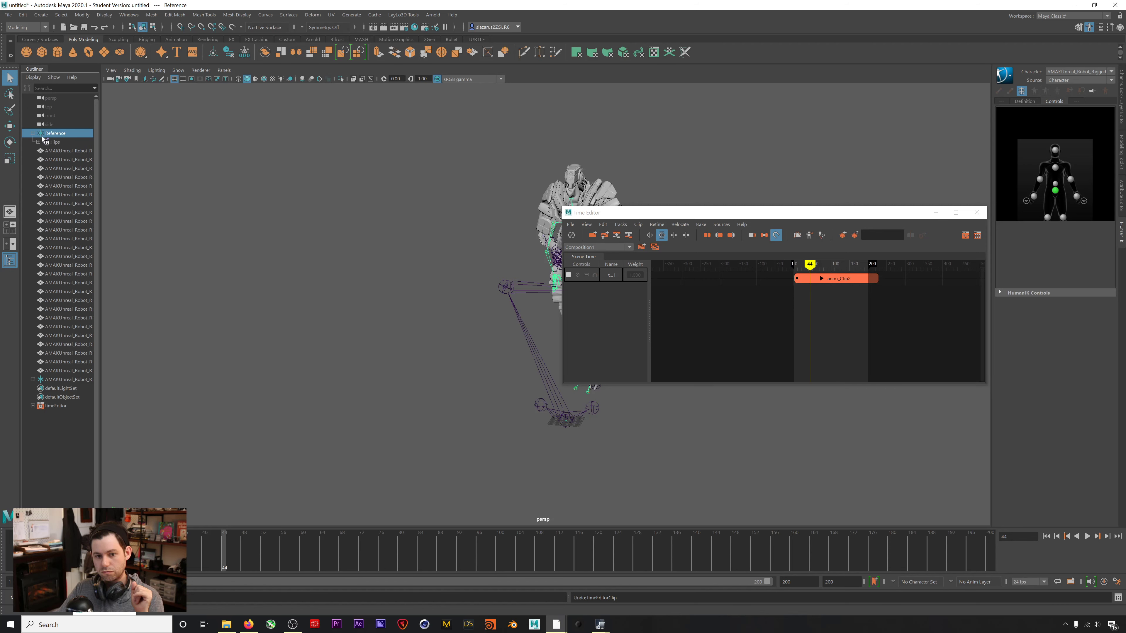
{"action": "left_click", "coordinate": [56, 141]}
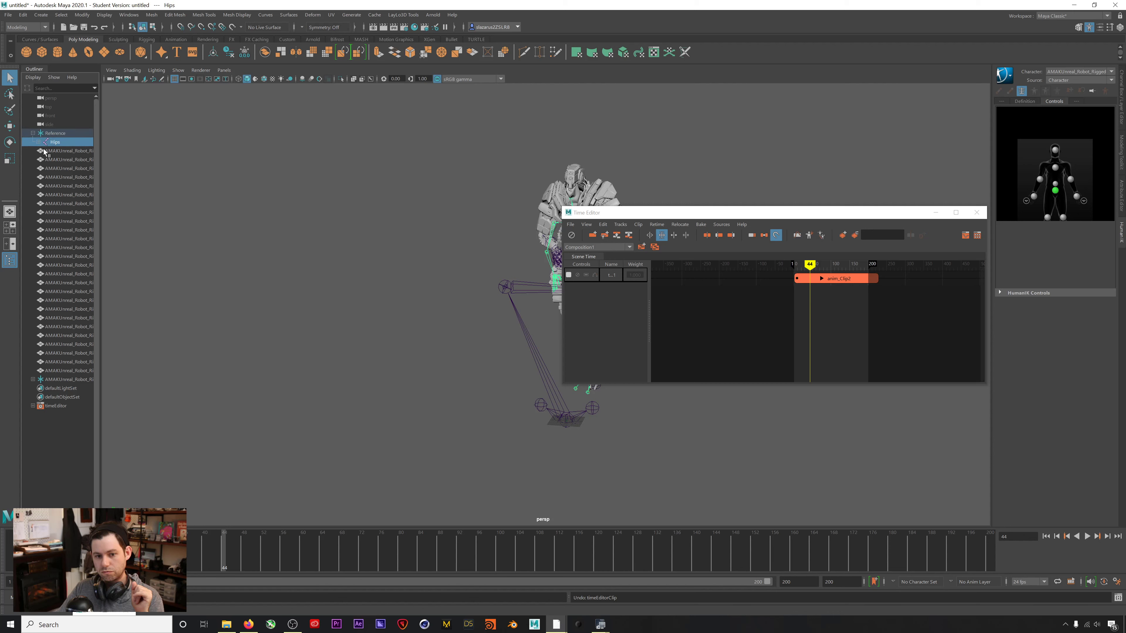
{"action": "left_click", "coordinate": [570, 224]}
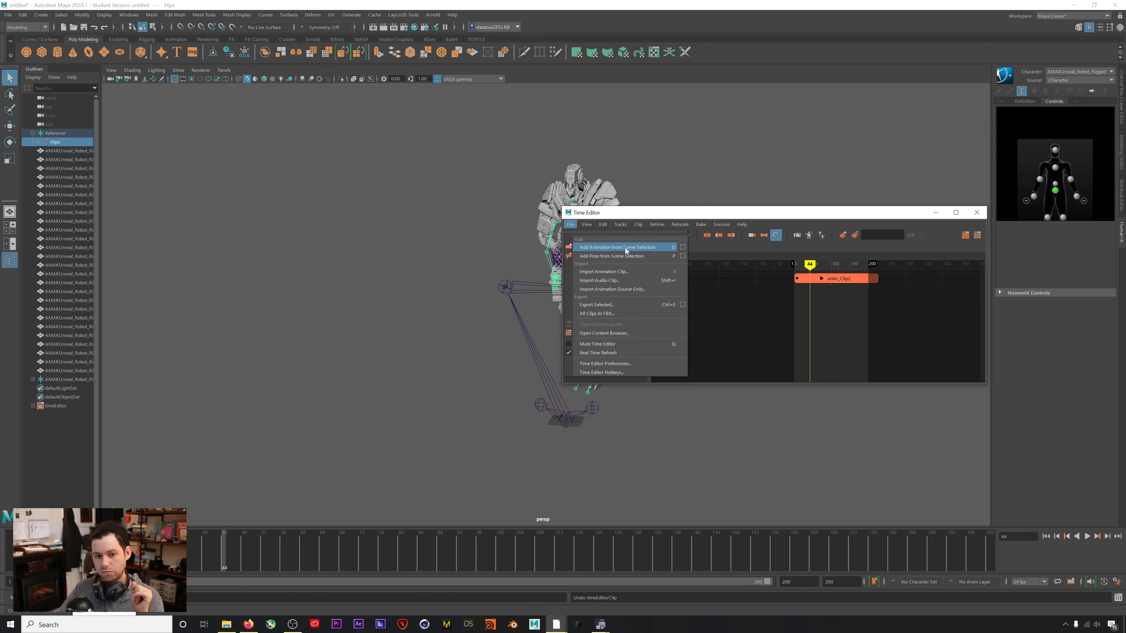
Add the Hips animation as a clip and split anim_Clip2 at frame 65.
{"action": "left_click", "coordinate": [639, 251]}
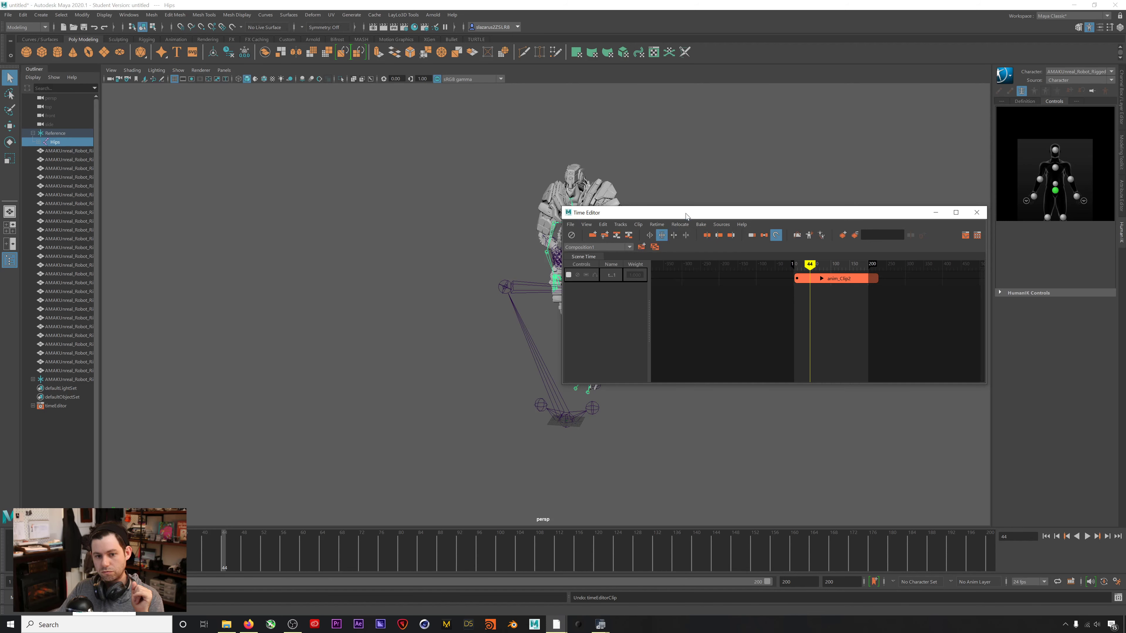
{"action": "key", "text": "alt+v"}
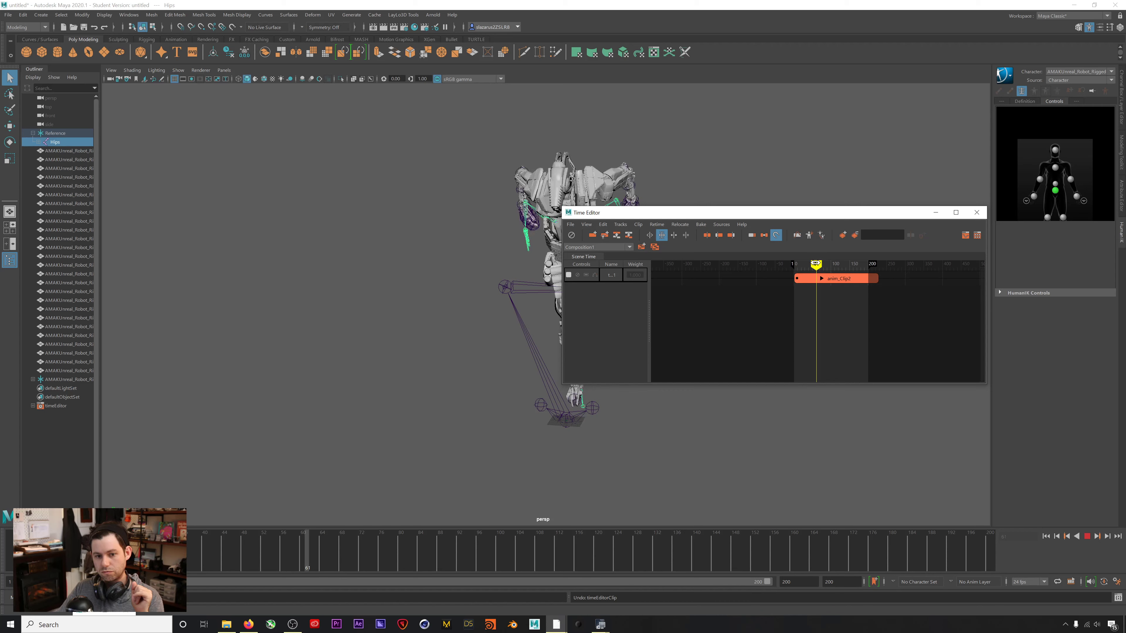
{"action": "left_click_drag", "start_coordinate": [753, 212], "coordinate": [775, 345]}
{"action": "left_click_drag", "start_coordinate": [828, 395], "coordinate": [838, 397]}
{"action": "left_click", "coordinate": [838, 411]}
{"action": "right_click", "coordinate": [835, 410]}
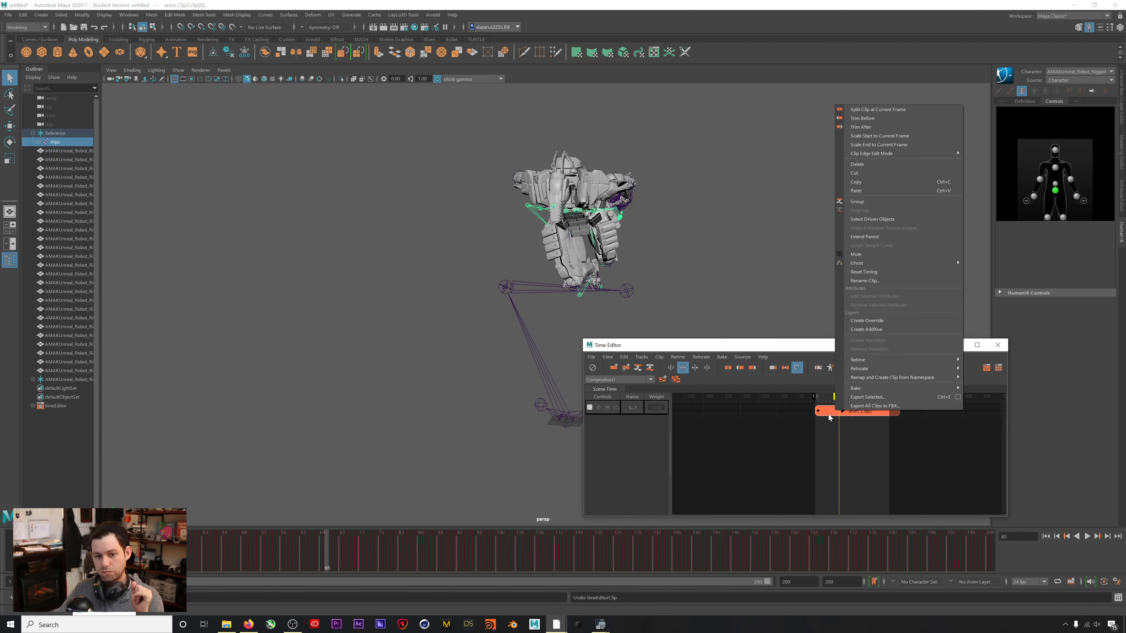
{"action": "left_click", "coordinate": [872, 111]}
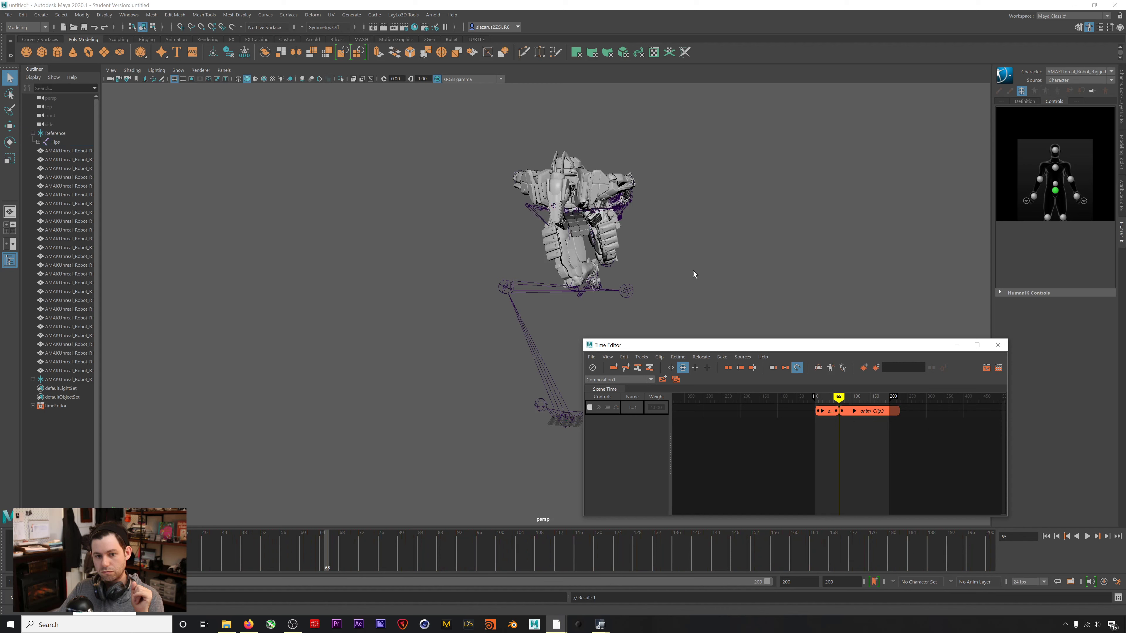
{"action": "left_click", "coordinate": [883, 412]}
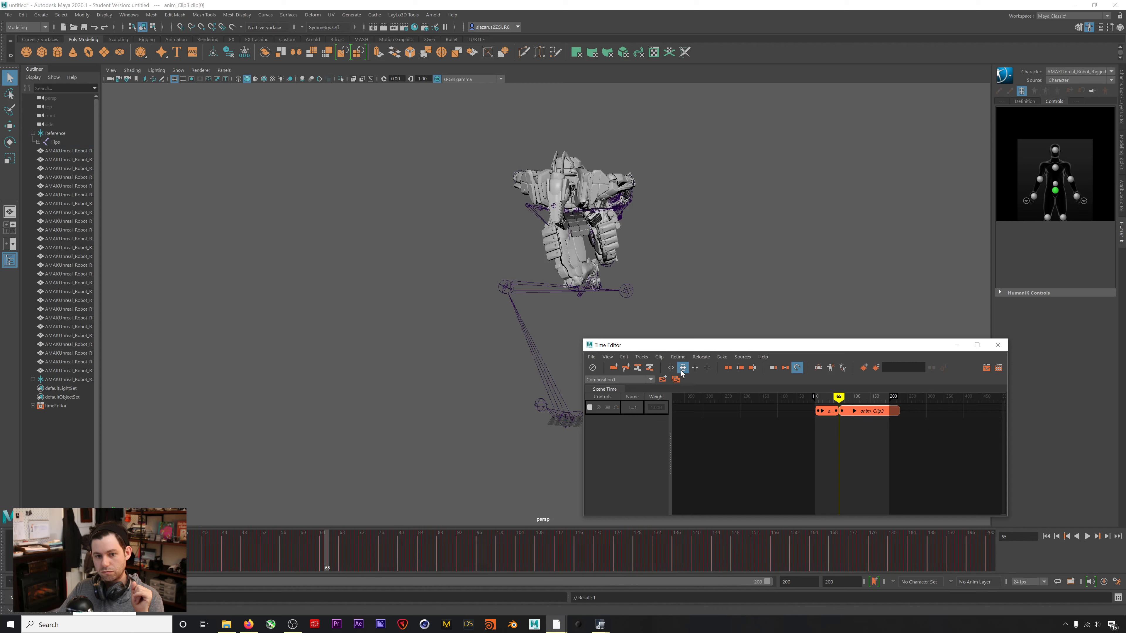
{"action": "left_click_drag", "start_coordinate": [898, 411], "coordinate": [970, 409]}
{"action": "key", "text": "ctrl+z"}
Split anim_Clip3 at frame 103, move anim_Clip4 to frame 200, and stretch anim_Clip3 to end at 200.
{"action": "key", "text": "alt+v"}
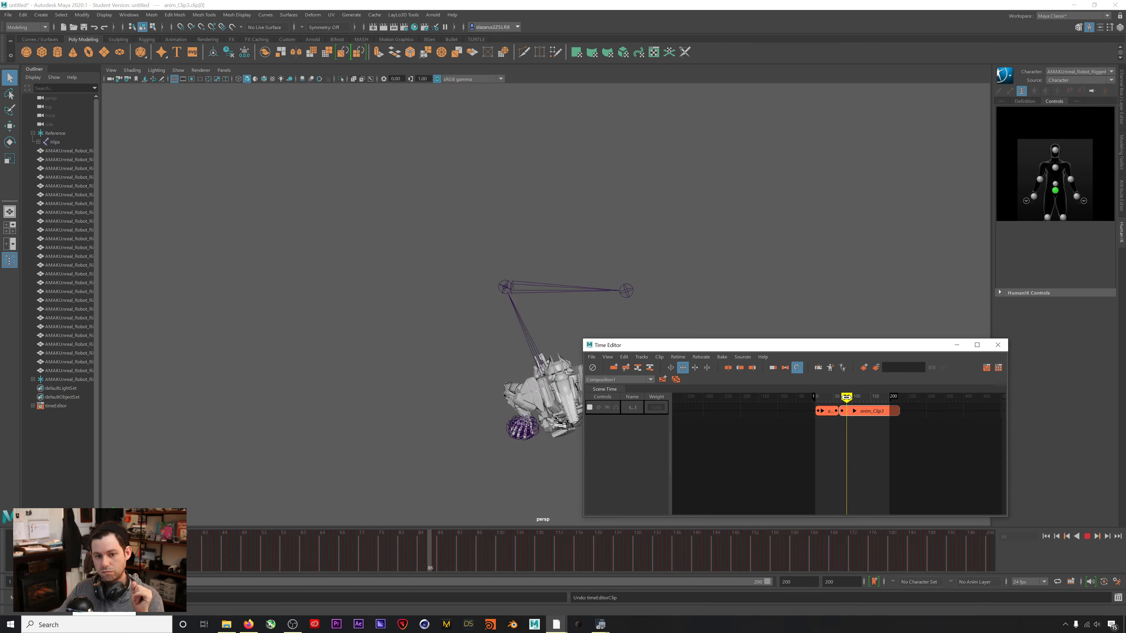
{"action": "left_click_drag", "start_coordinate": [863, 403], "coordinate": [852, 403]}
{"action": "right_click", "coordinate": [855, 412]}
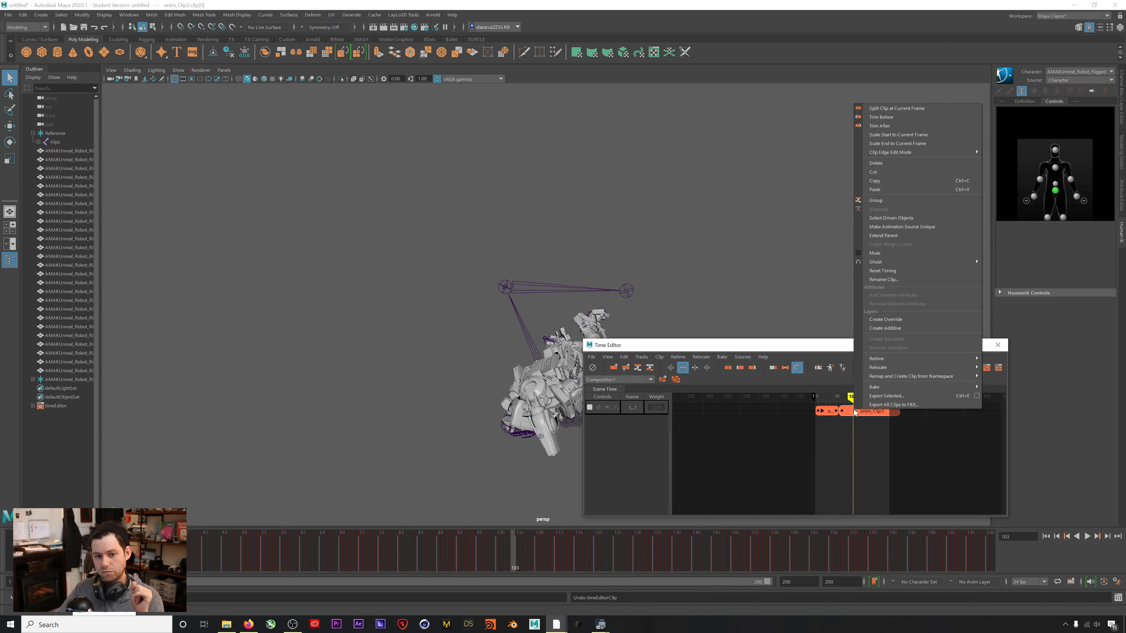
{"action": "left_click", "coordinate": [887, 108]}
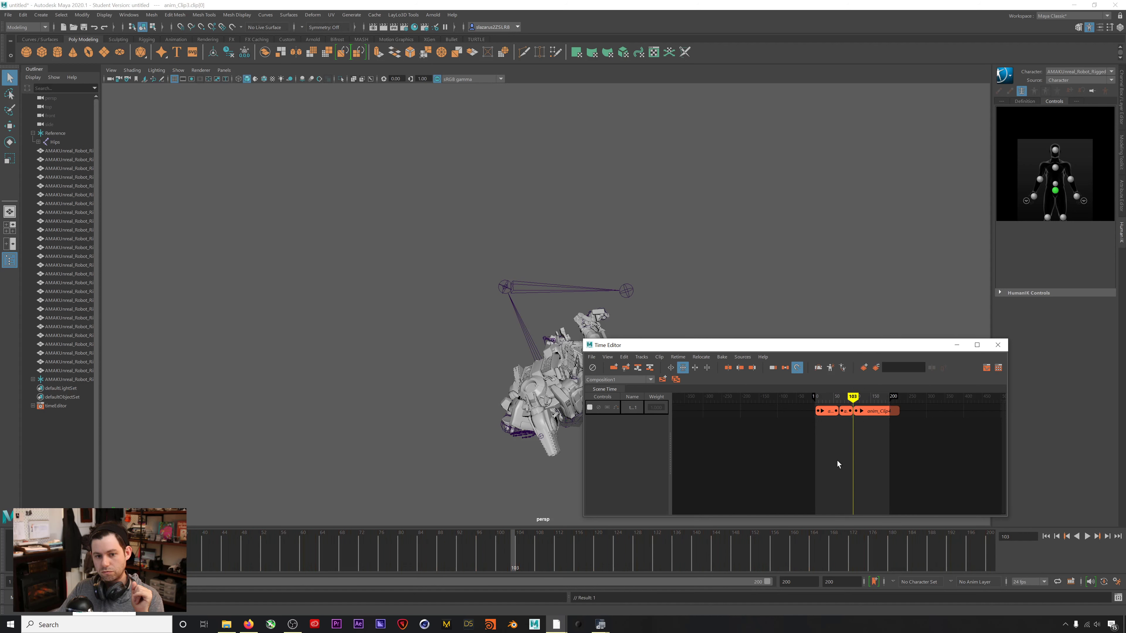
{"action": "left_click_drag", "start_coordinate": [862, 412], "coordinate": [898, 412]}
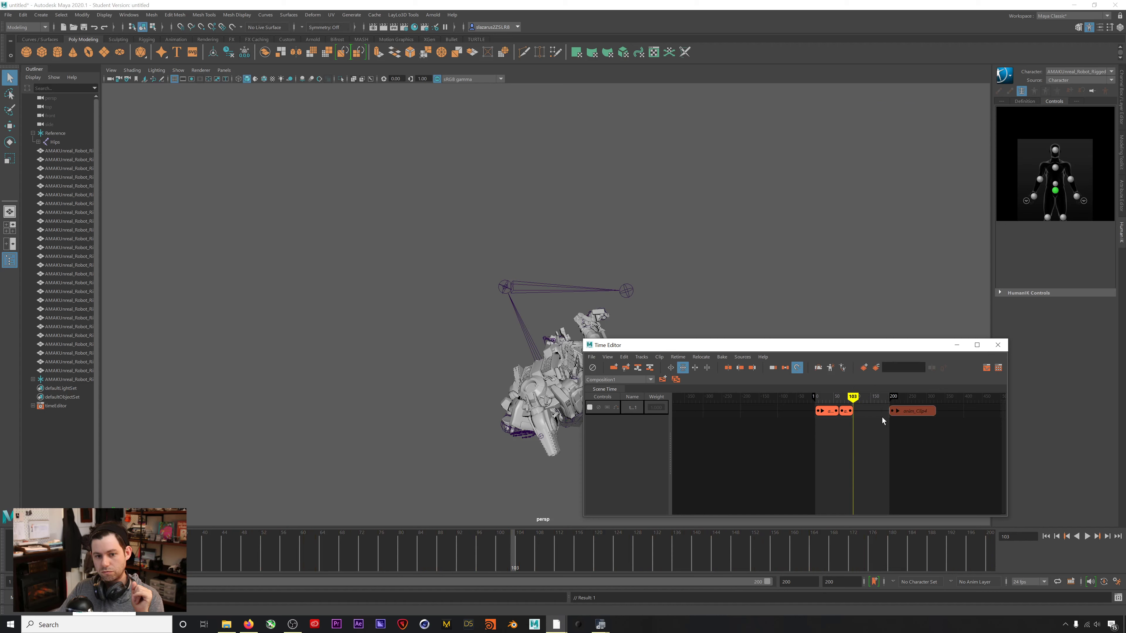
{"action": "left_click", "coordinate": [847, 412]}
{"action": "left_click_drag", "start_coordinate": [851, 412], "coordinate": [817, 396]}
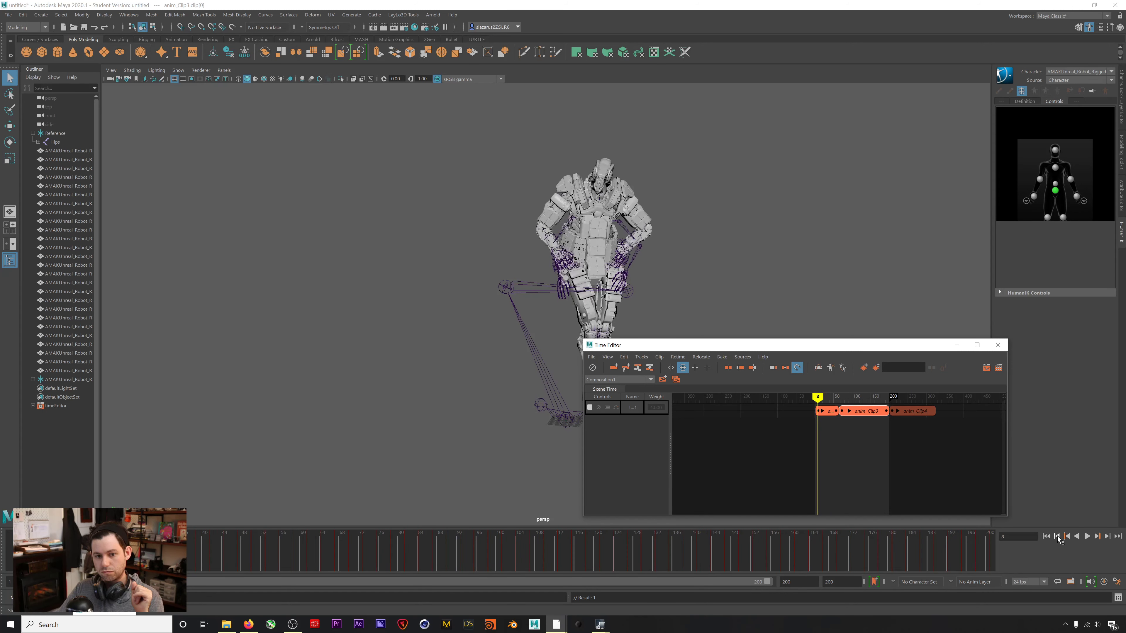
Set the playback end time to 500, play the sequenced clips, then return to frame 1.
{"action": "left_click", "coordinate": [1087, 536]}
{"action": "left_click_drag", "start_coordinate": [777, 352], "coordinate": [897, 384]}
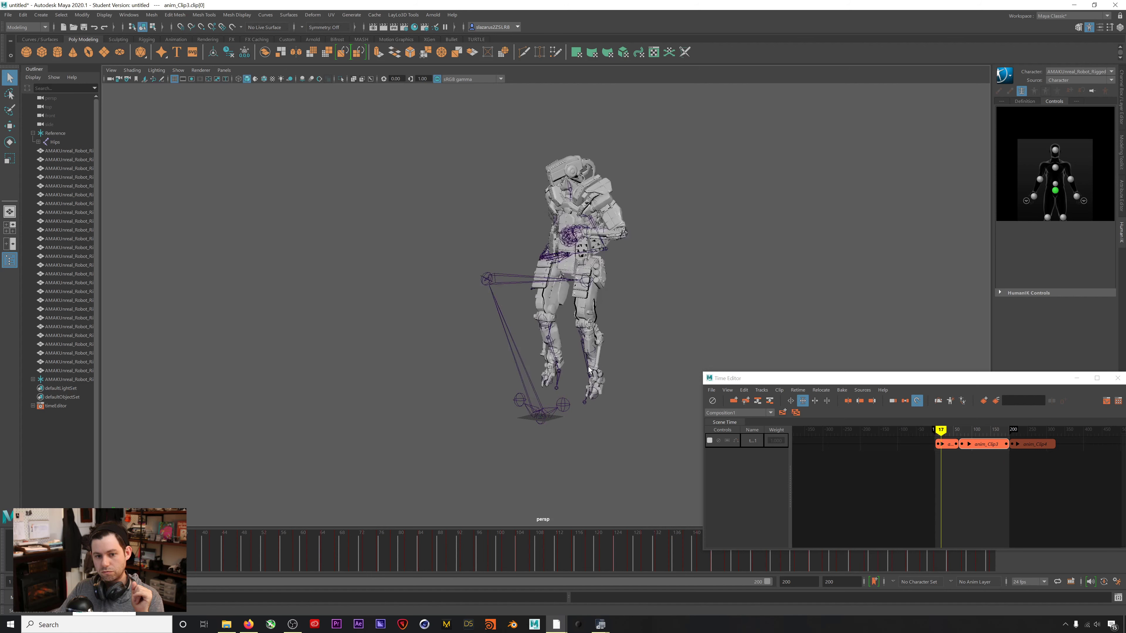
{"action": "type", "text": "500"}
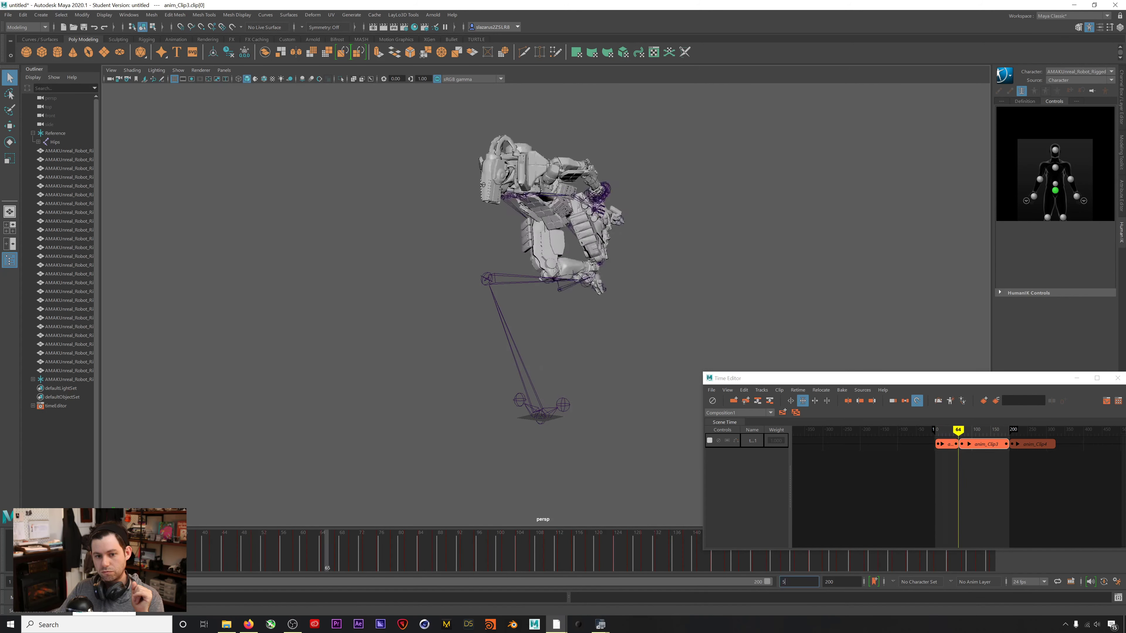
{"action": "key", "text": "Return"}
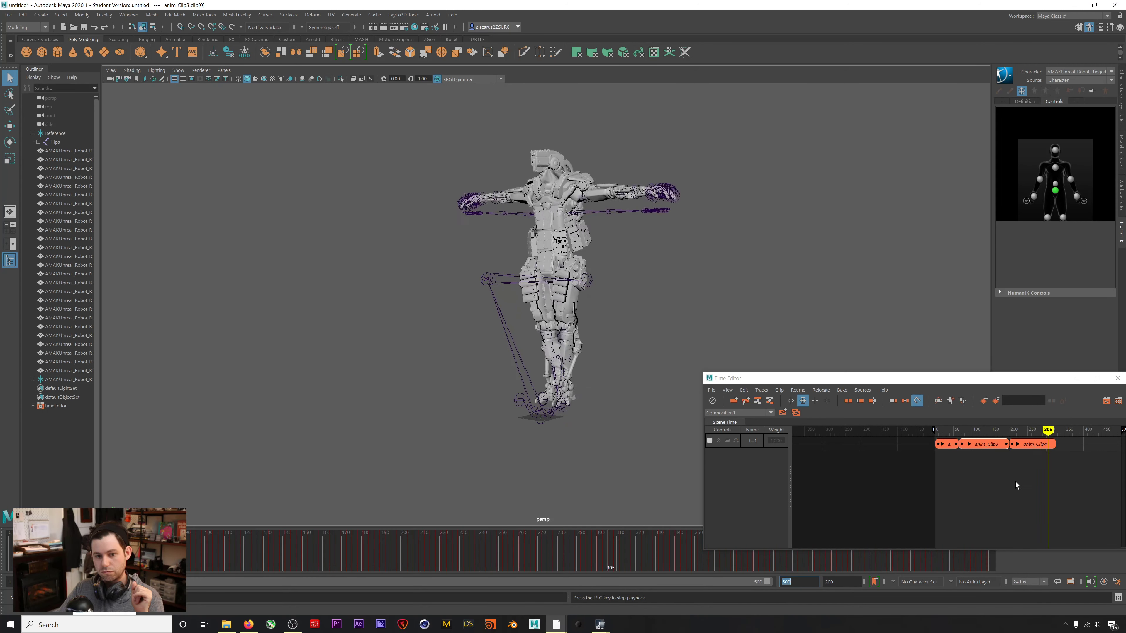
{"action": "left_click_drag", "start_coordinate": [916, 379], "coordinate": [887, 345]}
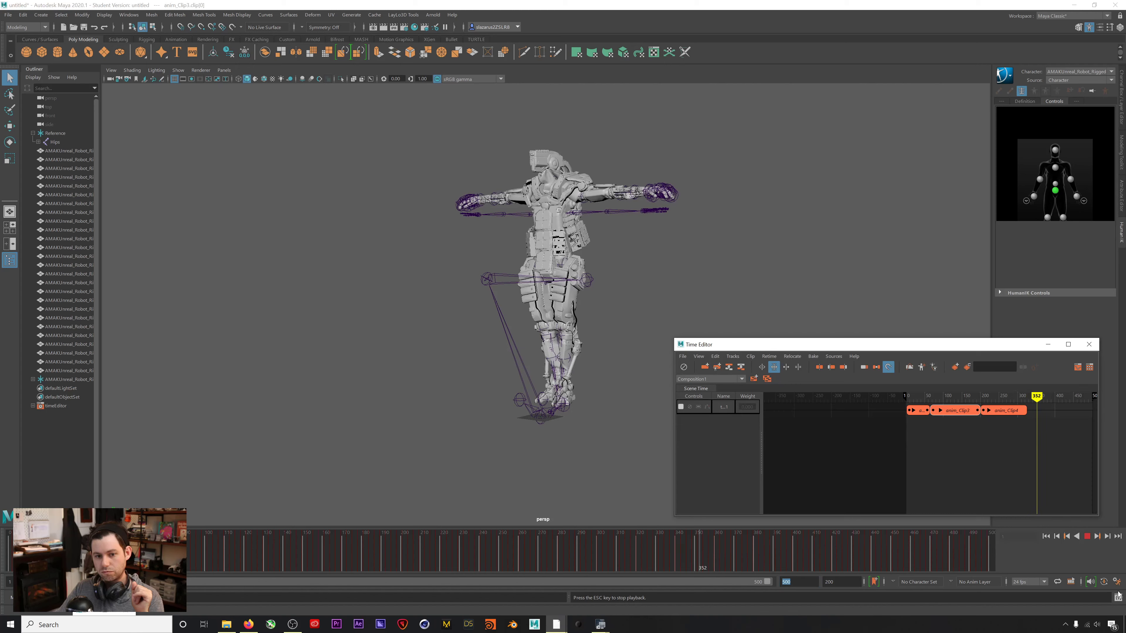
{"action": "left_click", "coordinate": [1087, 536]}
{"action": "left_click", "coordinate": [1045, 538]}
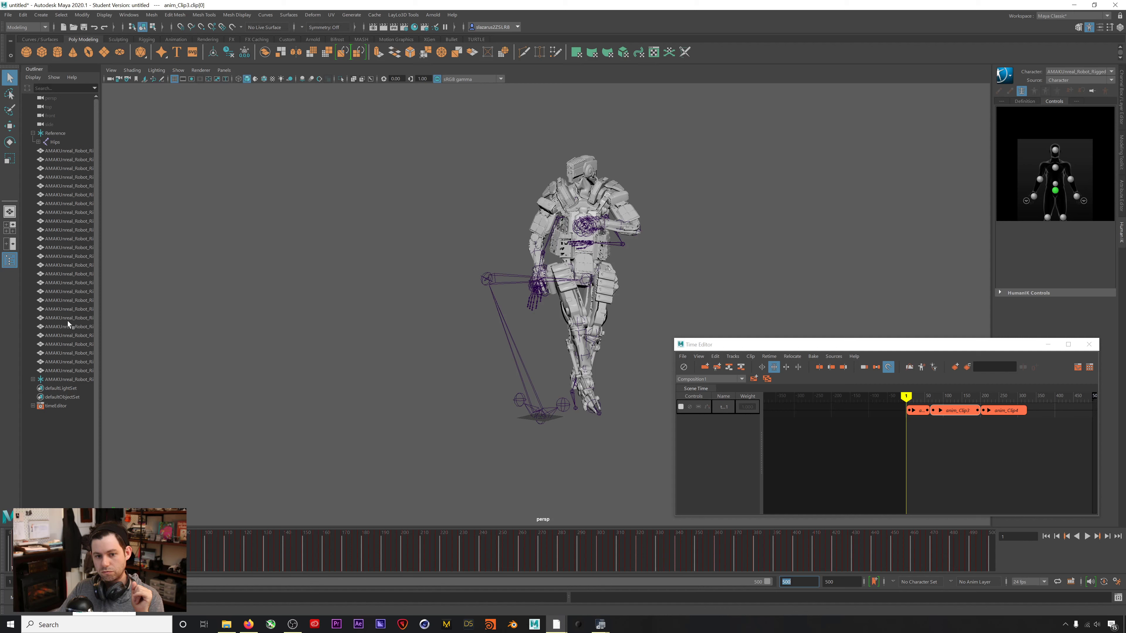
Close the Time Editor and start a new scene, discarding unsaved changes.
{"action": "left_click", "coordinate": [696, 254]}
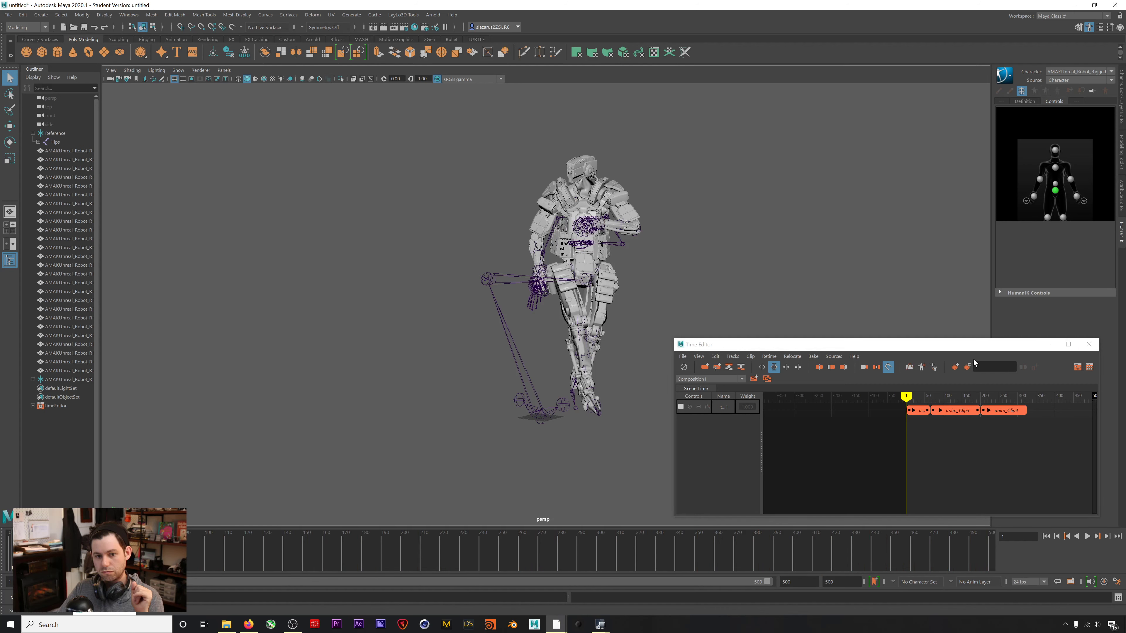
{"action": "left_click", "coordinate": [1089, 344]}
{"action": "key", "text": "ctrl+n"}
{"action": "left_click", "coordinate": [560, 315]}
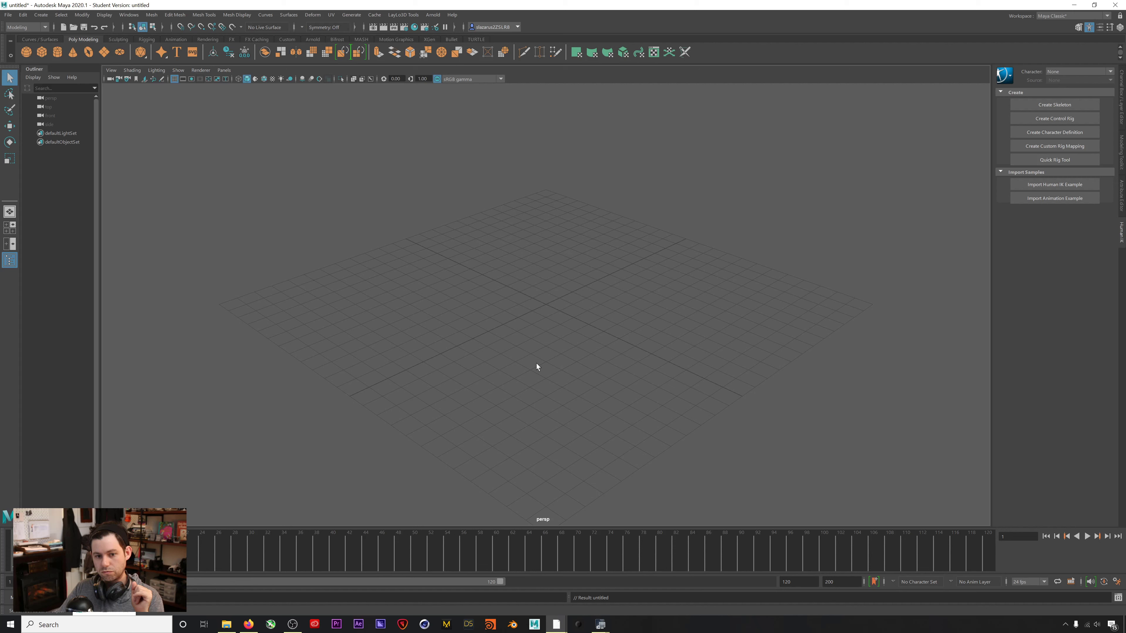
Close the Breakdance Powermoves #11 details in Rokoko to return to the All assets grid.
{"action": "left_click", "coordinate": [632, 240]}
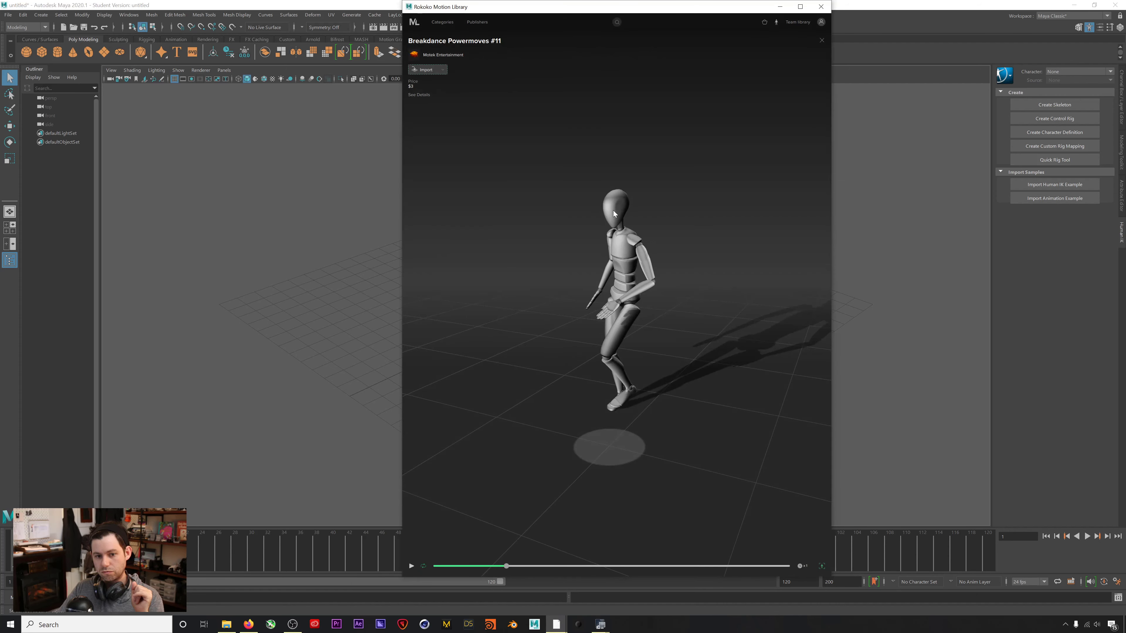
{"action": "left_click", "coordinate": [821, 40]}
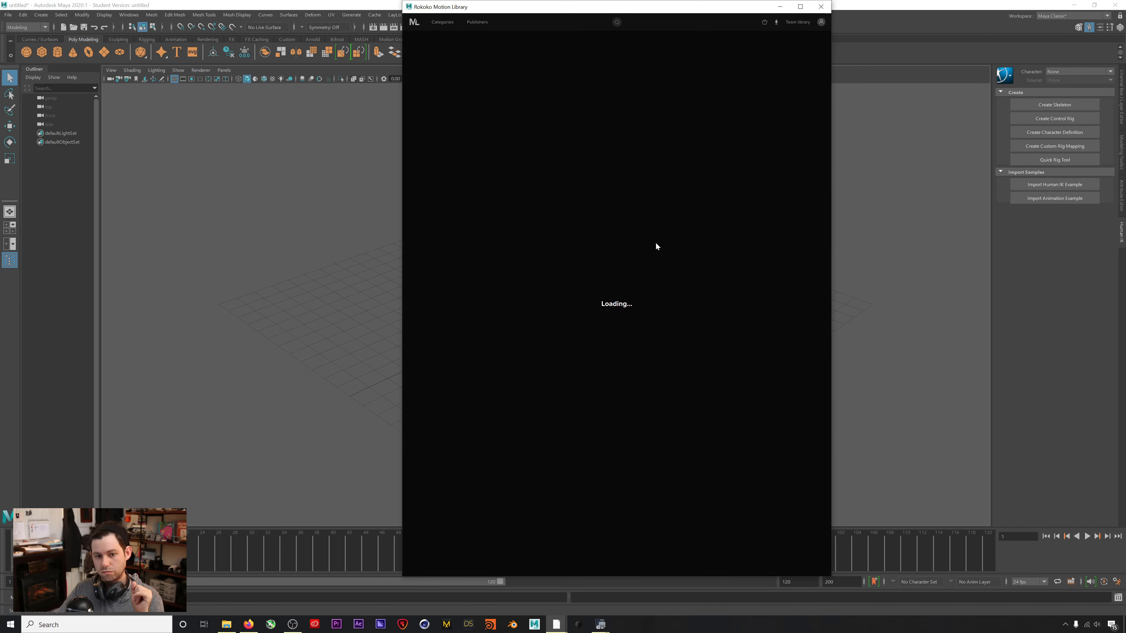
{"action": "left_click_drag", "start_coordinate": [593, 13], "coordinate": [639, 14]}
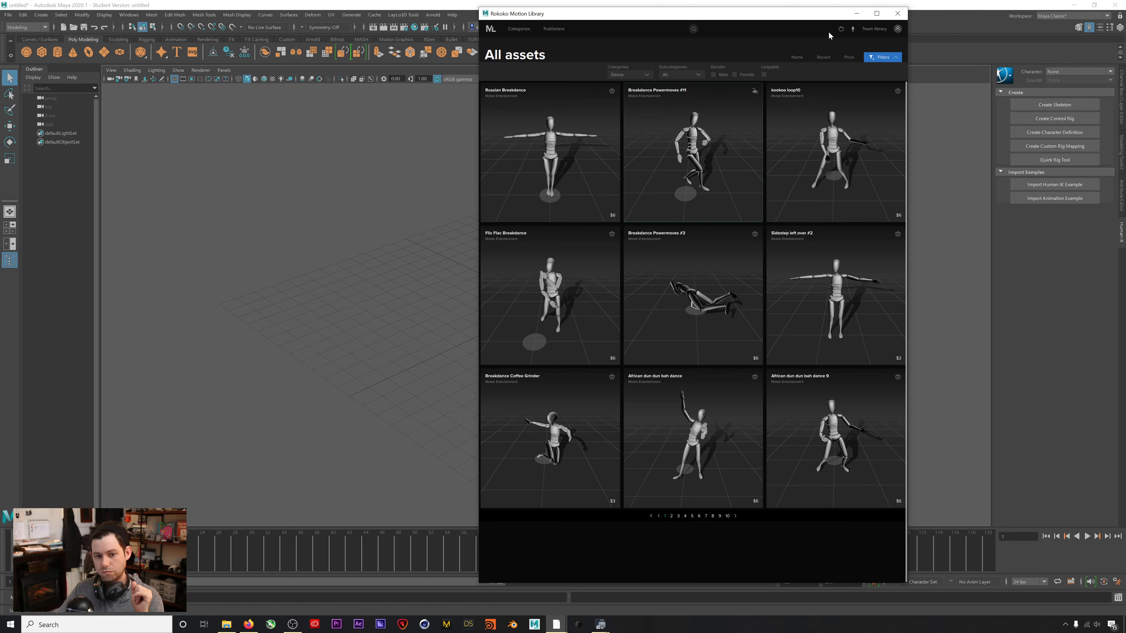
Switch Rokoko to the Team library and shorten its window so Maya's timeline shows.
{"action": "left_click", "coordinate": [882, 29]}
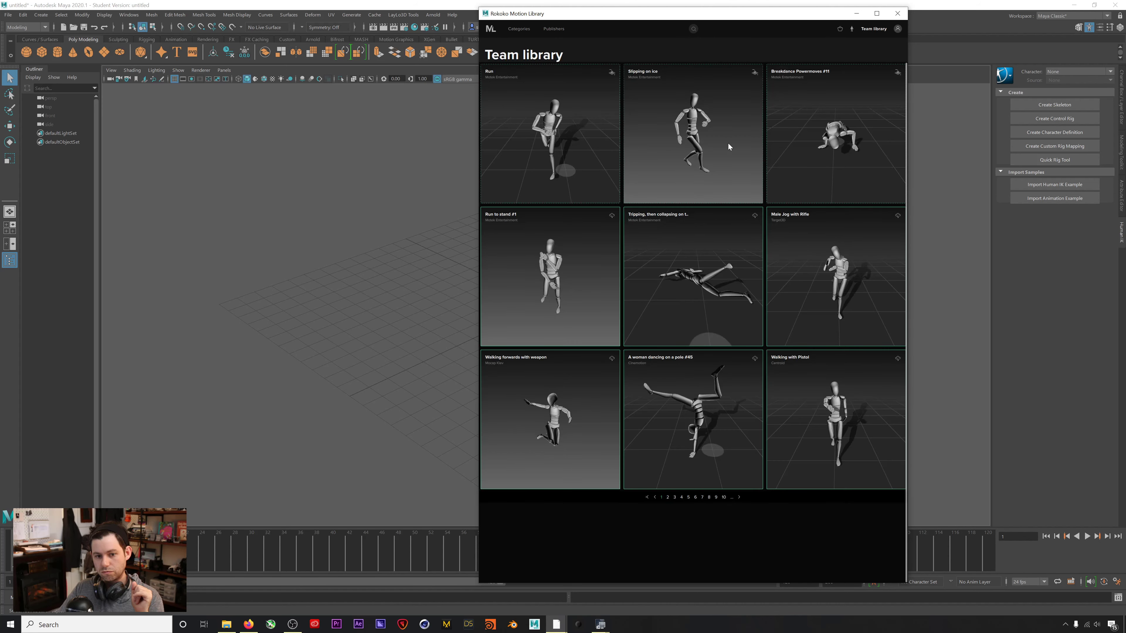
{"action": "left_click_drag", "start_coordinate": [704, 582], "coordinate": [723, 508]}
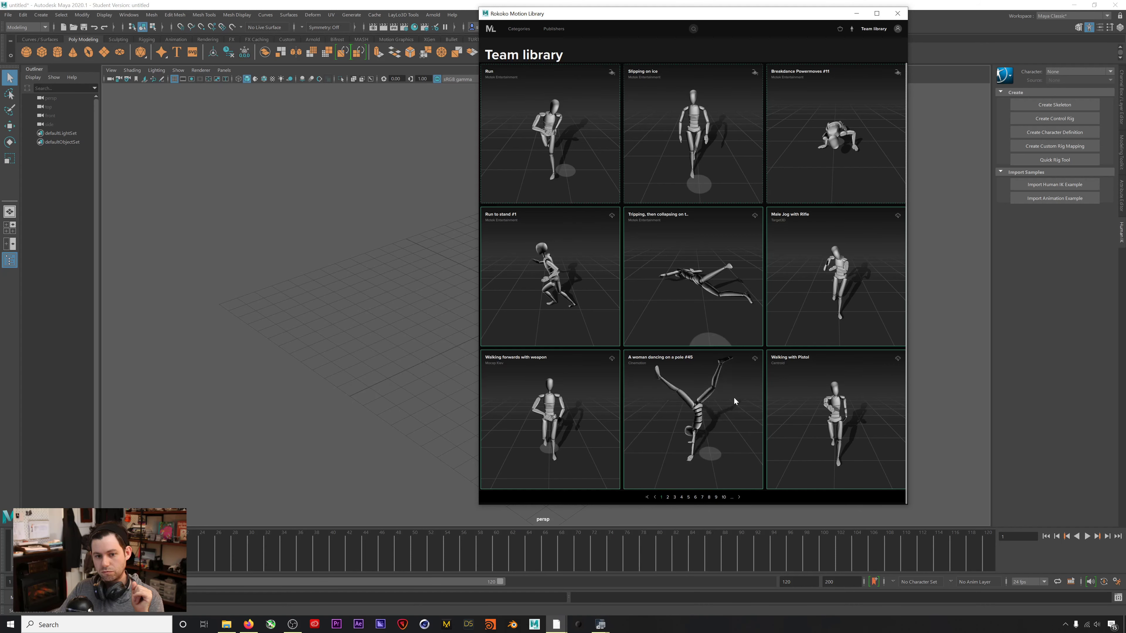
Import the Run clip from the Team library into the Maya scene.
{"action": "left_click_drag", "start_coordinate": [635, 19], "coordinate": [641, 50]}
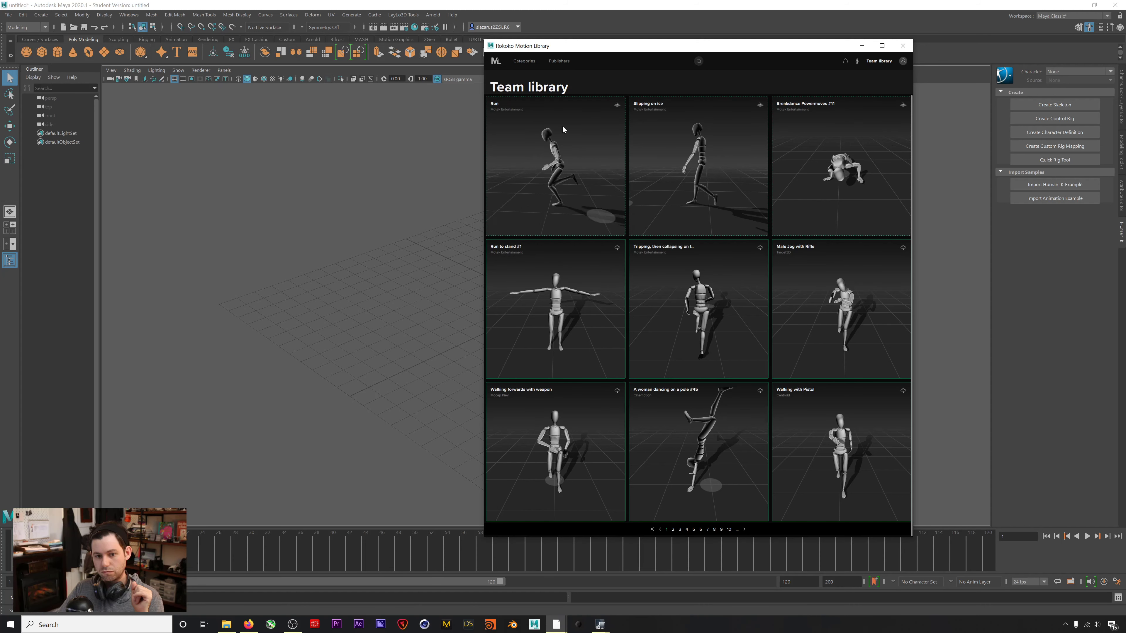
{"action": "left_click_drag", "start_coordinate": [584, 48], "coordinate": [612, 42]}
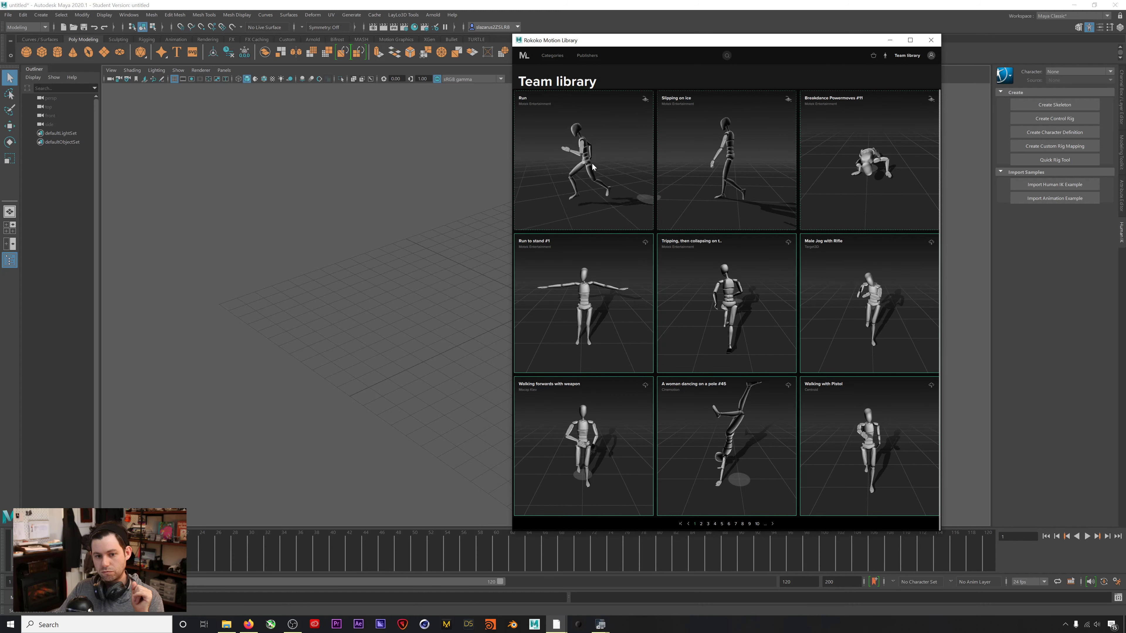
{"action": "left_click", "coordinate": [645, 99]}
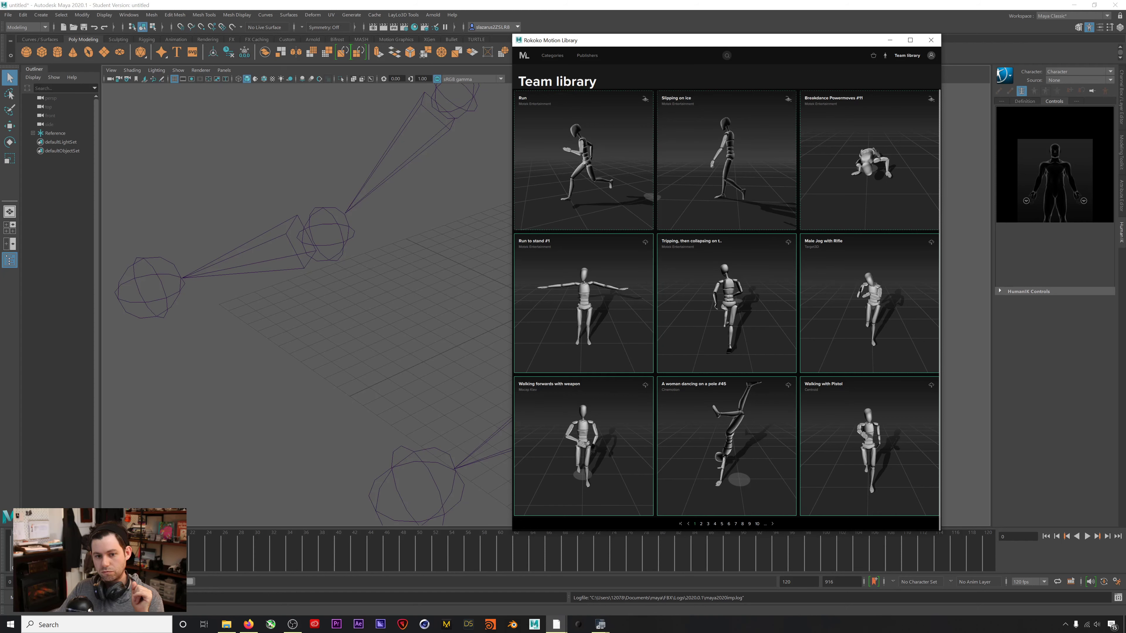
Inspect the imported skeleton, expand Reference to show Hips, and play its animation.
{"action": "left_click_drag", "start_coordinate": [634, 40], "coordinate": [681, 50]}
{"action": "scroll", "coordinate": [510, 225], "scroll_direction": "down", "scroll_amount": 8}
{"action": "scroll", "coordinate": [487, 224], "scroll_direction": "down", "scroll_amount": 6}
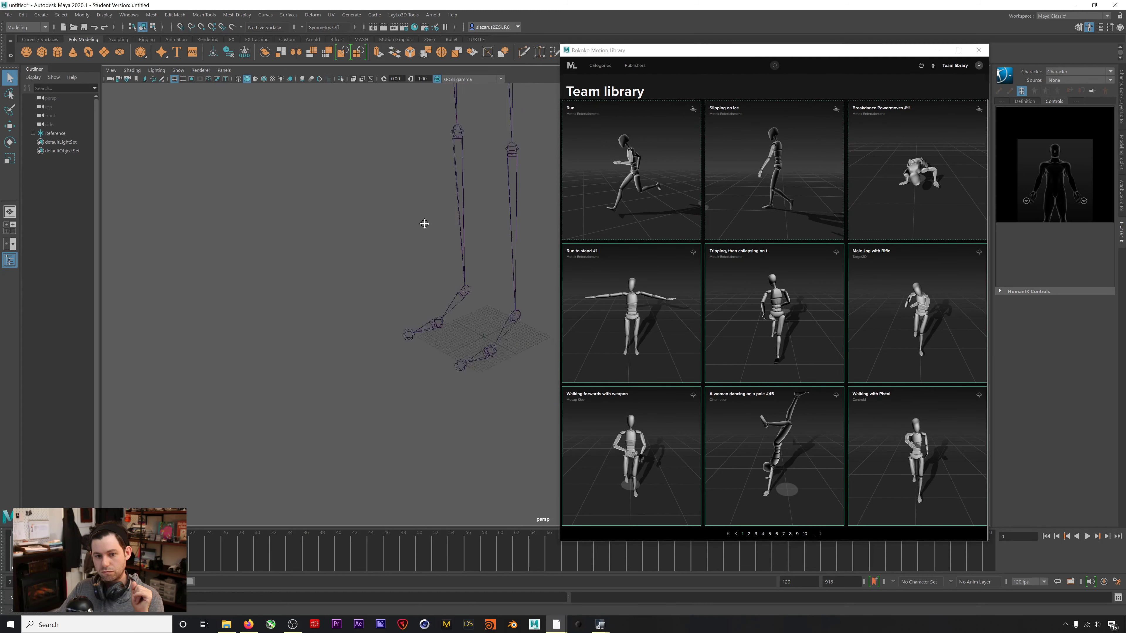
{"action": "left_click_drag", "start_coordinate": [435, 215], "coordinate": [399, 271], "text": "alt"}
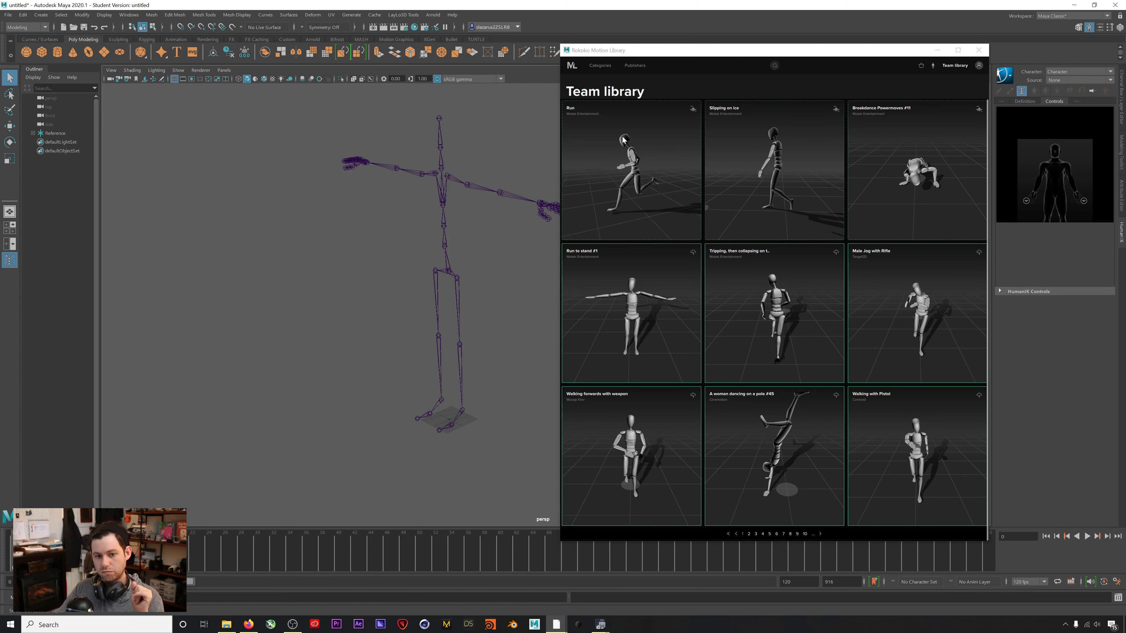
{"action": "left_click_drag", "start_coordinate": [658, 49], "coordinate": [719, 54]}
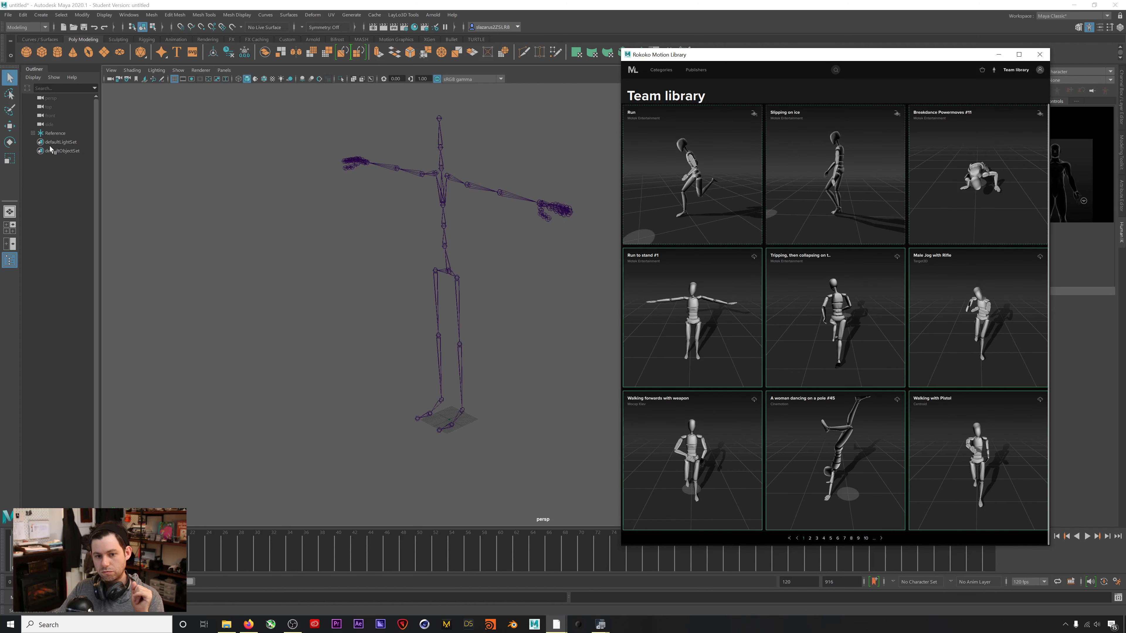
{"action": "left_click", "coordinate": [33, 133]}
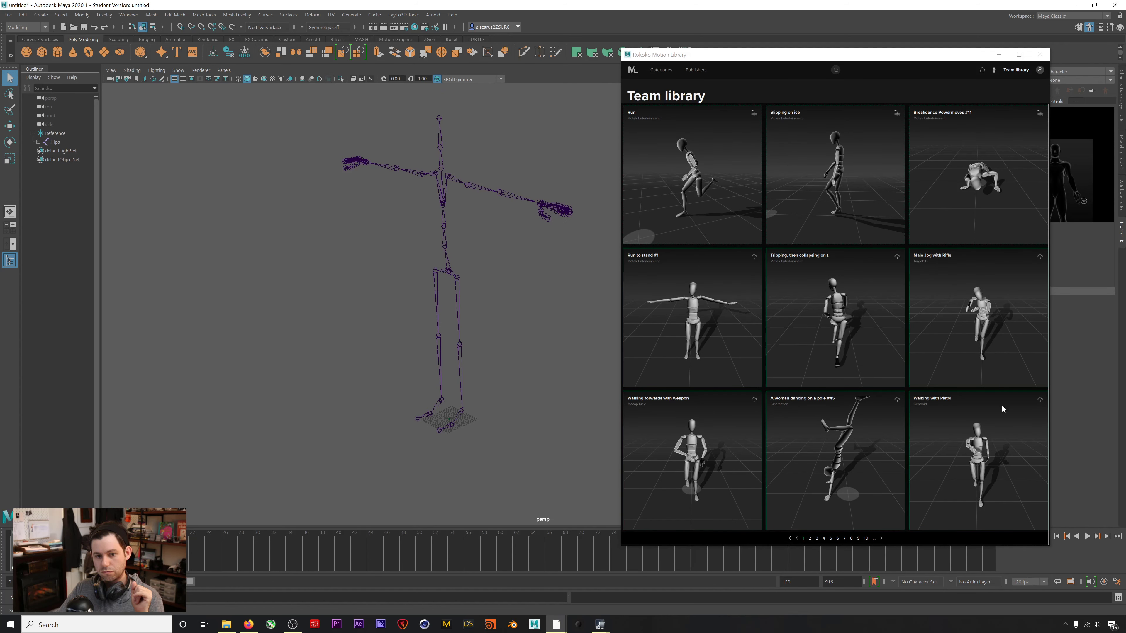
{"action": "left_click", "coordinate": [1086, 536]}
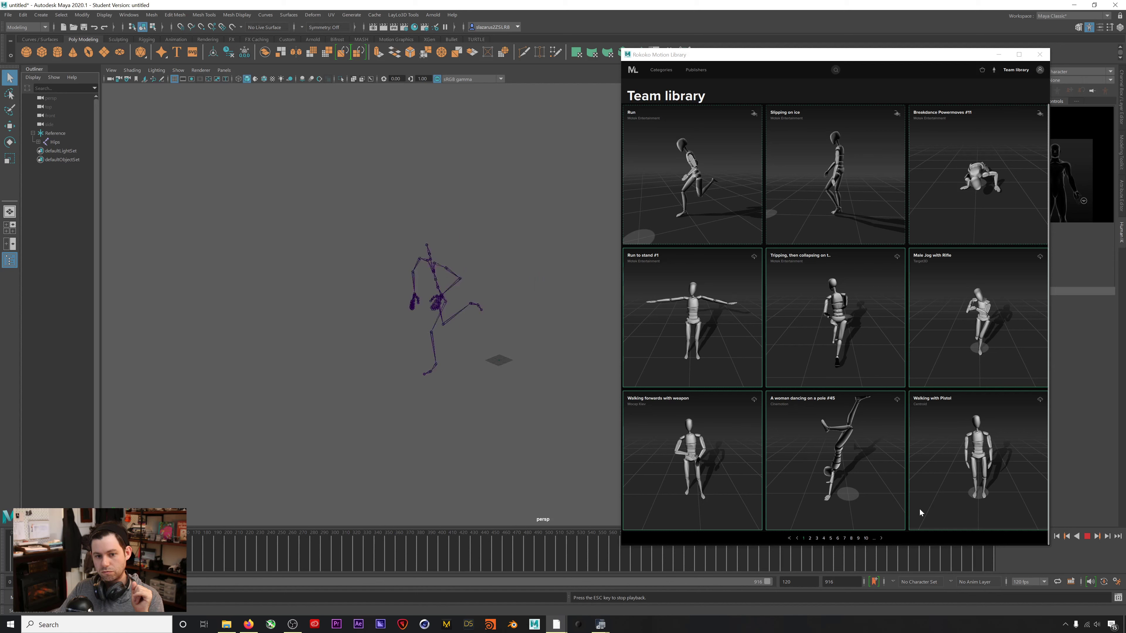
{"action": "left_click", "coordinate": [1087, 536]}
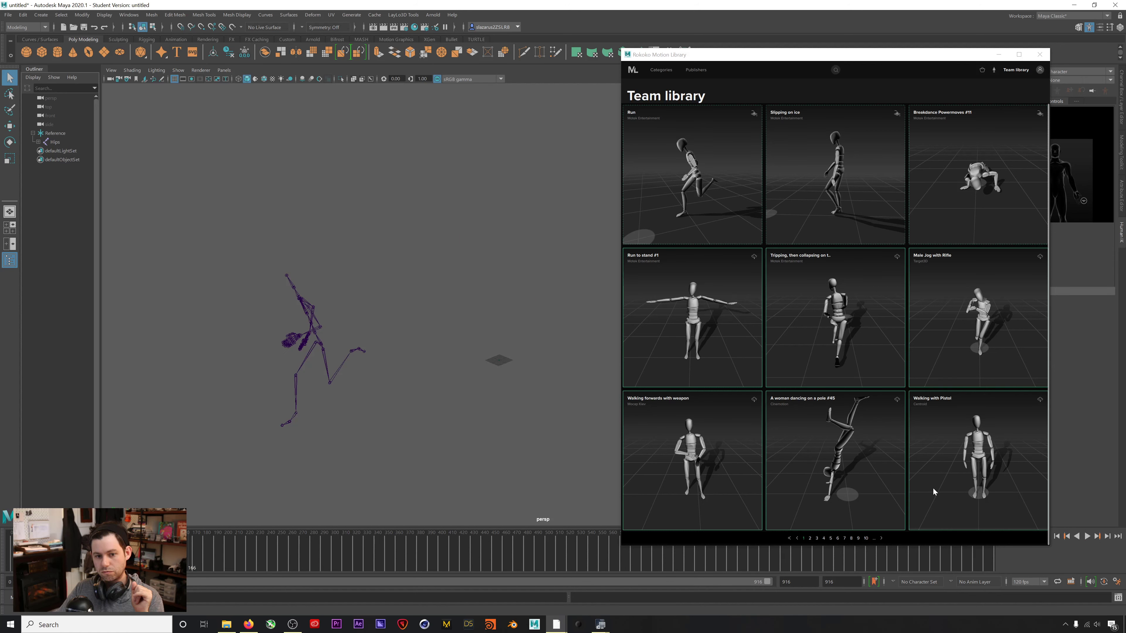
{"action": "left_click_drag", "start_coordinate": [725, 53], "coordinate": [711, 39]}
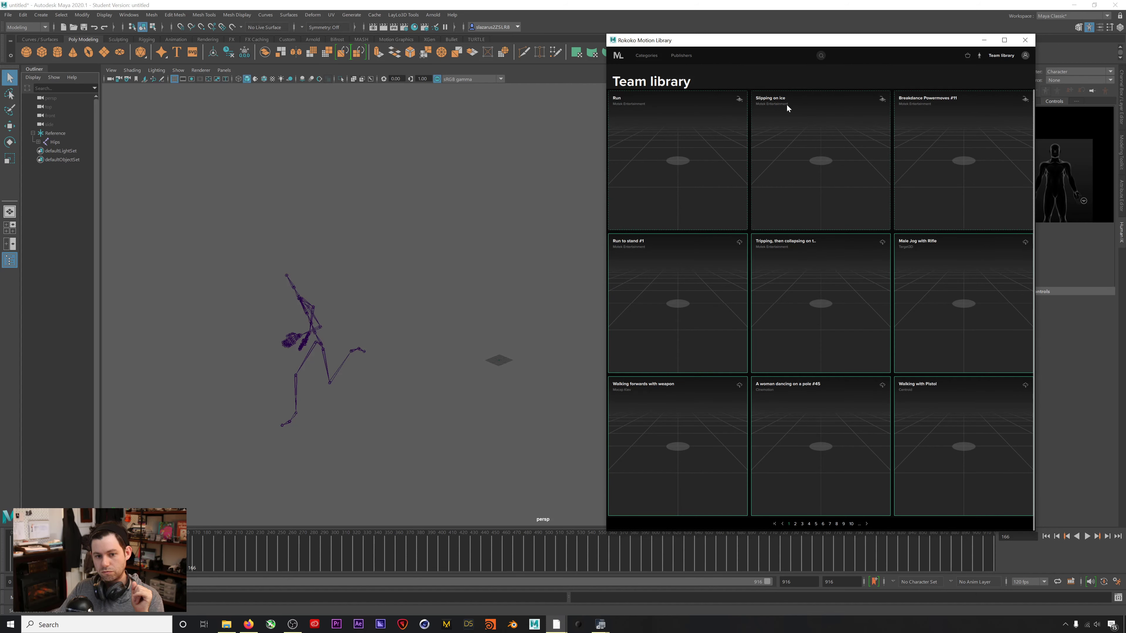
Open the Slipping on ice clip details with the Downloads folder window beside them.
{"action": "left_click", "coordinate": [822, 97]}
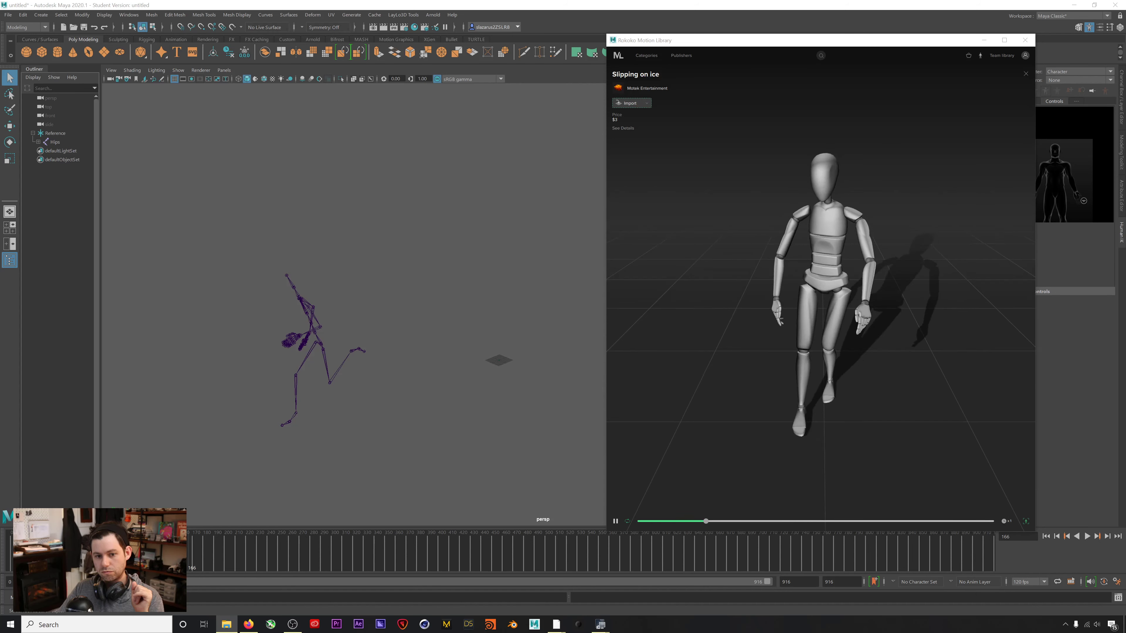
{"action": "left_click_drag", "start_coordinate": [1125, 231], "coordinate": [417, 143]}
{"action": "left_click_drag", "start_coordinate": [477, 104], "coordinate": [482, 221]}
{"action": "left_click", "coordinate": [227, 624]}
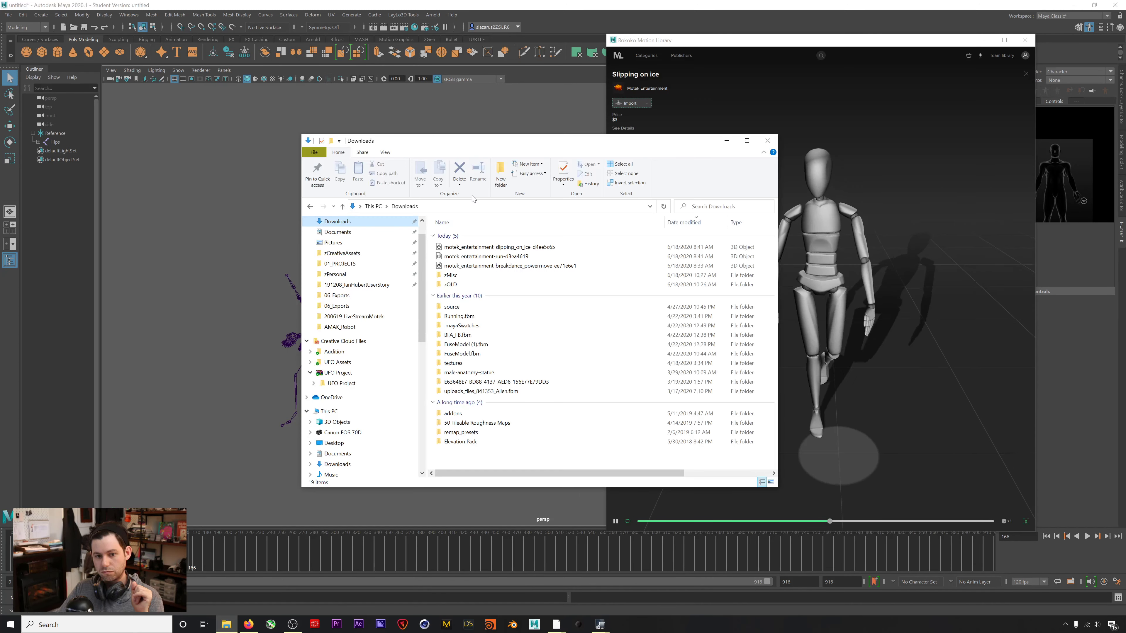
Move the Downloads window off screen and resume the Slipping on ice preview.
{"action": "left_click_drag", "start_coordinate": [503, 144], "coordinate": [295, 182]}
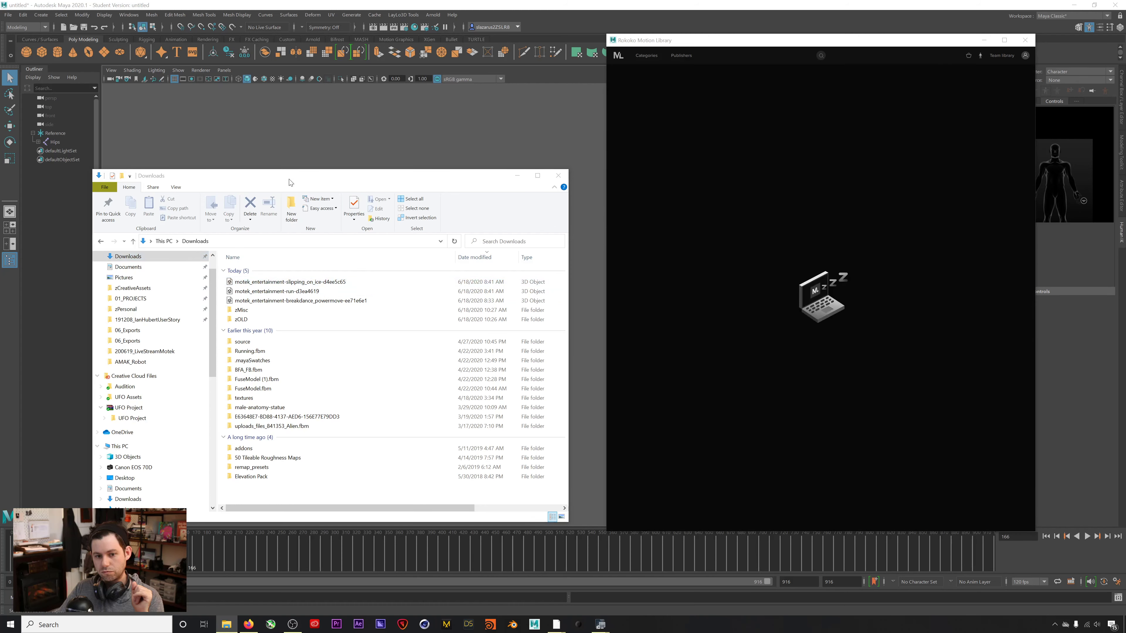
{"action": "left_click_drag", "start_coordinate": [289, 179], "coordinate": [1125, 218]}
{"action": "left_click", "coordinate": [852, 204]}
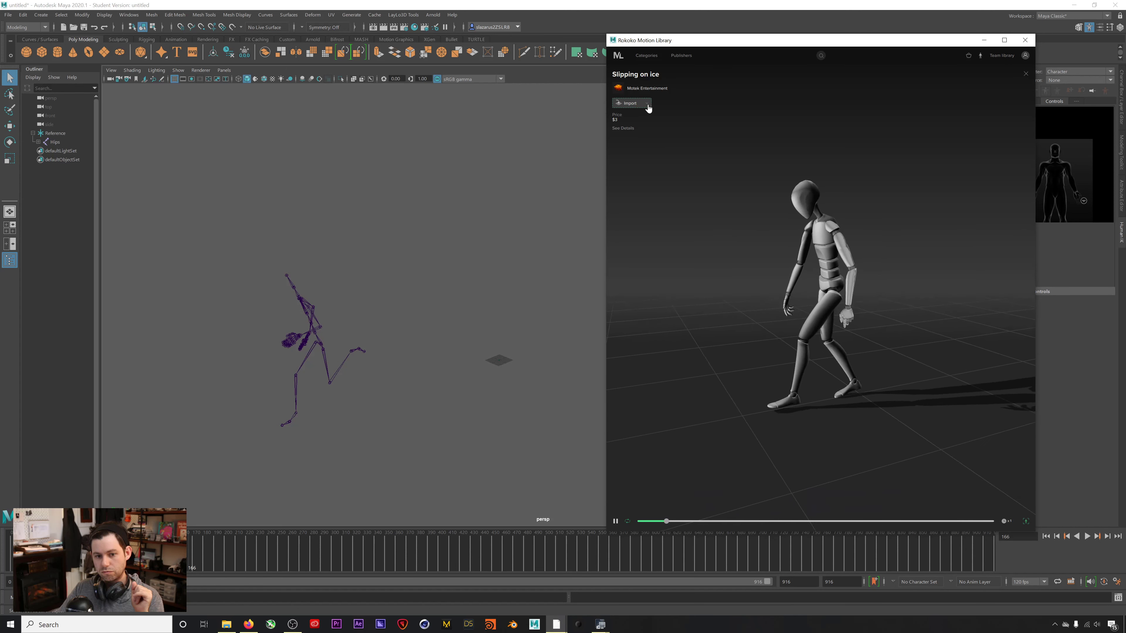
Close the Rokoko Motion Library window and play the imported skeleton with Alt+V.
{"action": "left_click_drag", "start_coordinate": [1, 177], "coordinate": [1, 152]}
{"action": "left_click", "coordinate": [594, 576]}
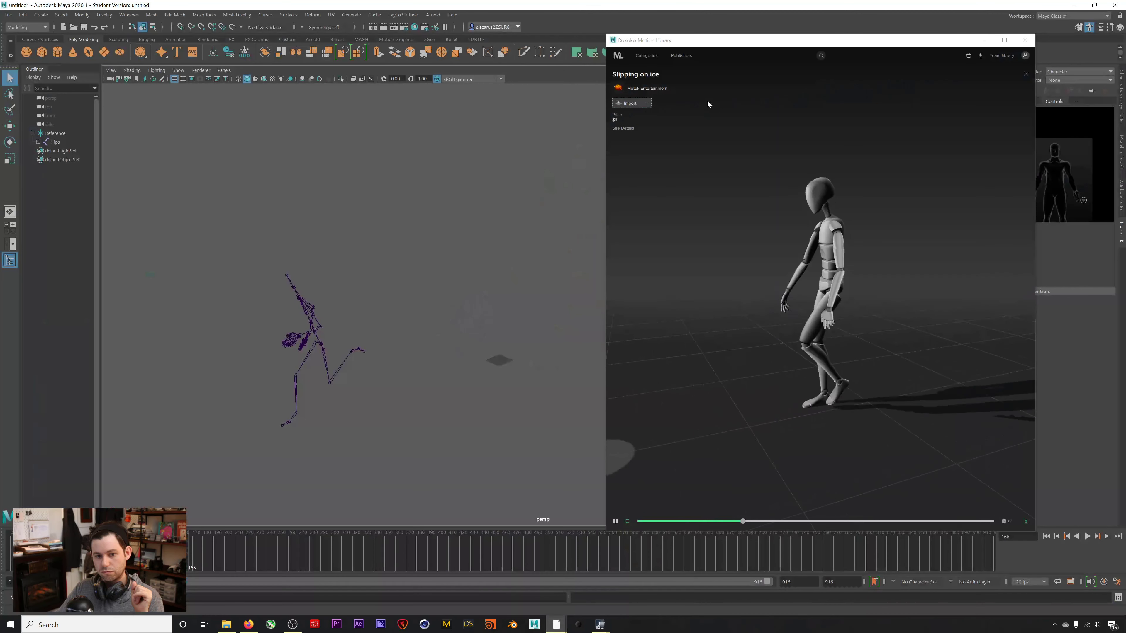
{"action": "left_click", "coordinate": [1025, 39]}
{"action": "key", "text": "alt+v"}
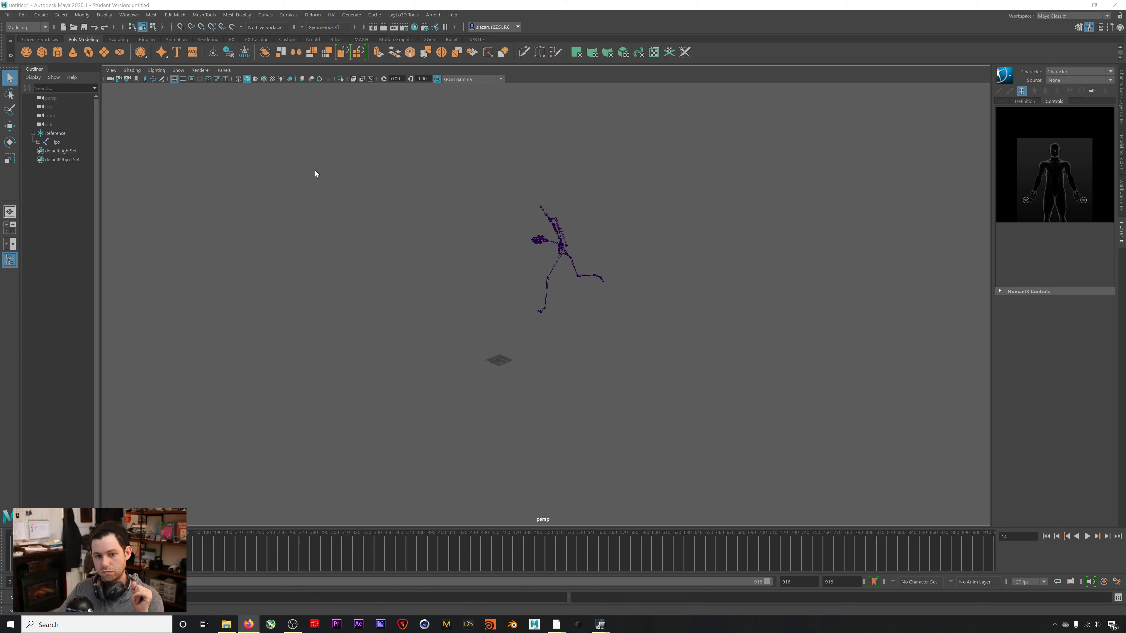
Add the Hips joint's animation to the Time Editor as clip anim_Clip1.
{"action": "left_click", "coordinate": [104, 15]}
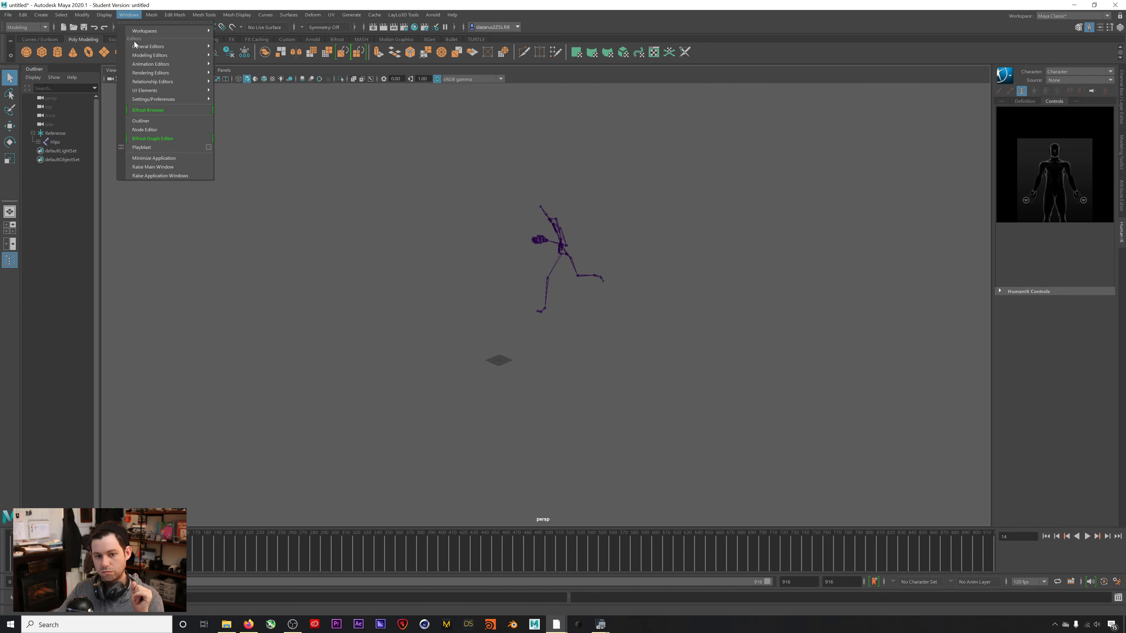
{"action": "mouse_move", "coordinate": [142, 64]}
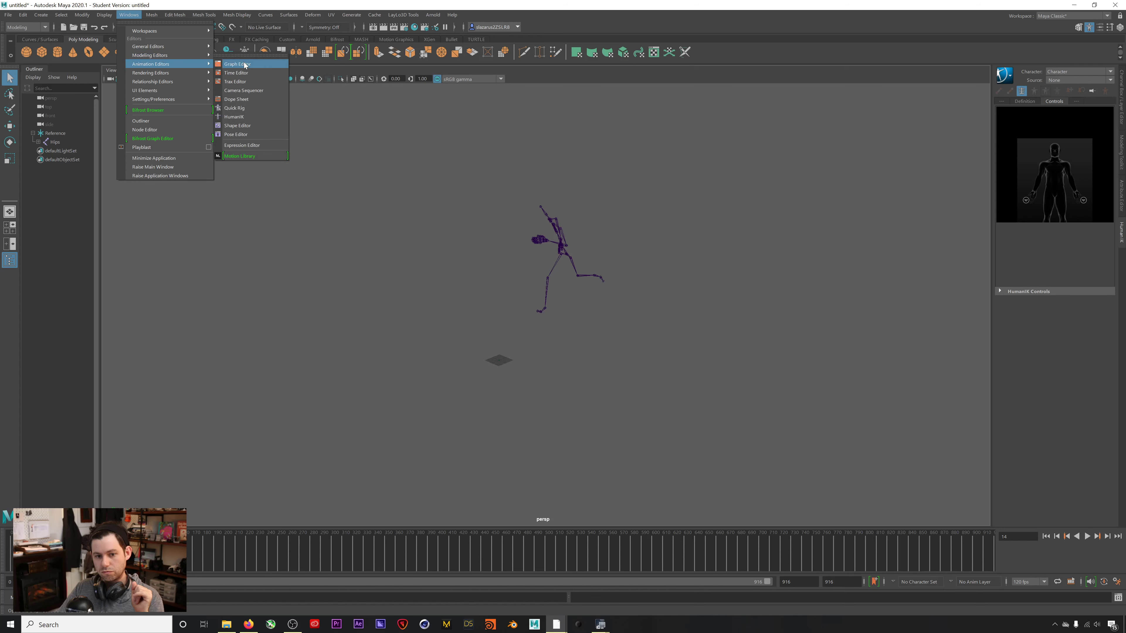
{"action": "left_click", "coordinate": [236, 72]}
{"action": "left_click_drag", "start_coordinate": [814, 347], "coordinate": [641, 258]}
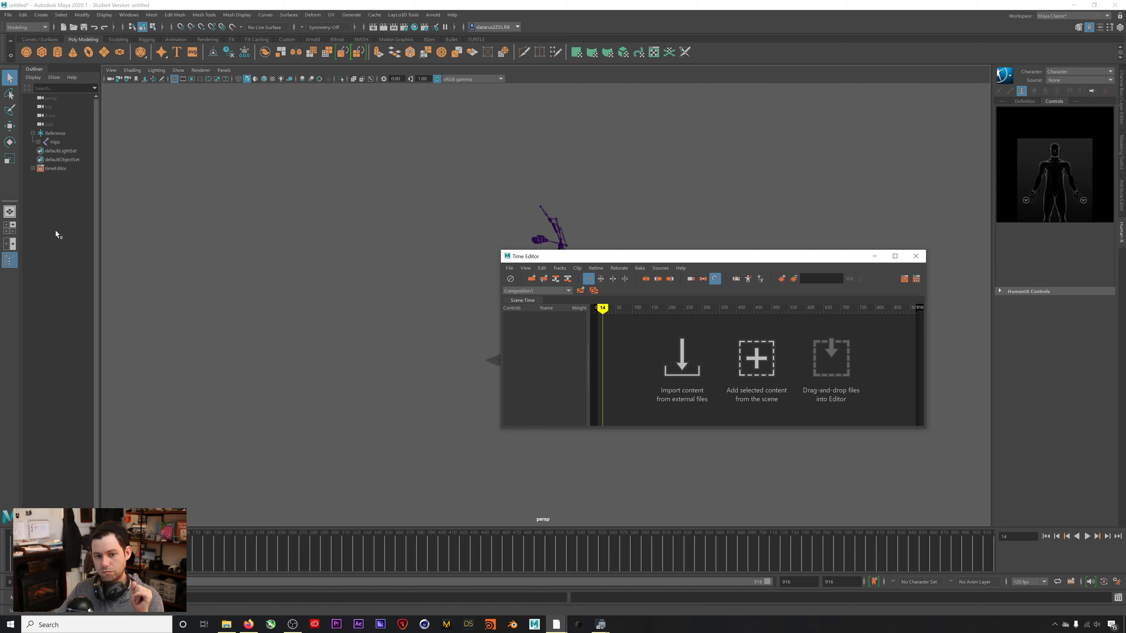
{"action": "left_click", "coordinate": [57, 143]}
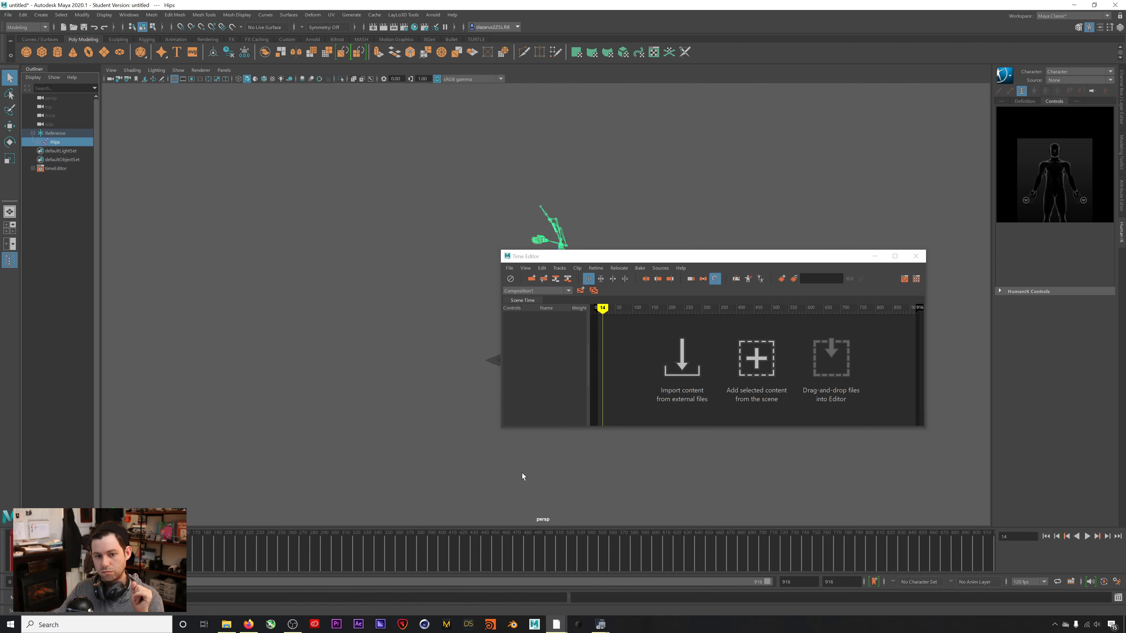
{"action": "left_click", "coordinate": [761, 376]}
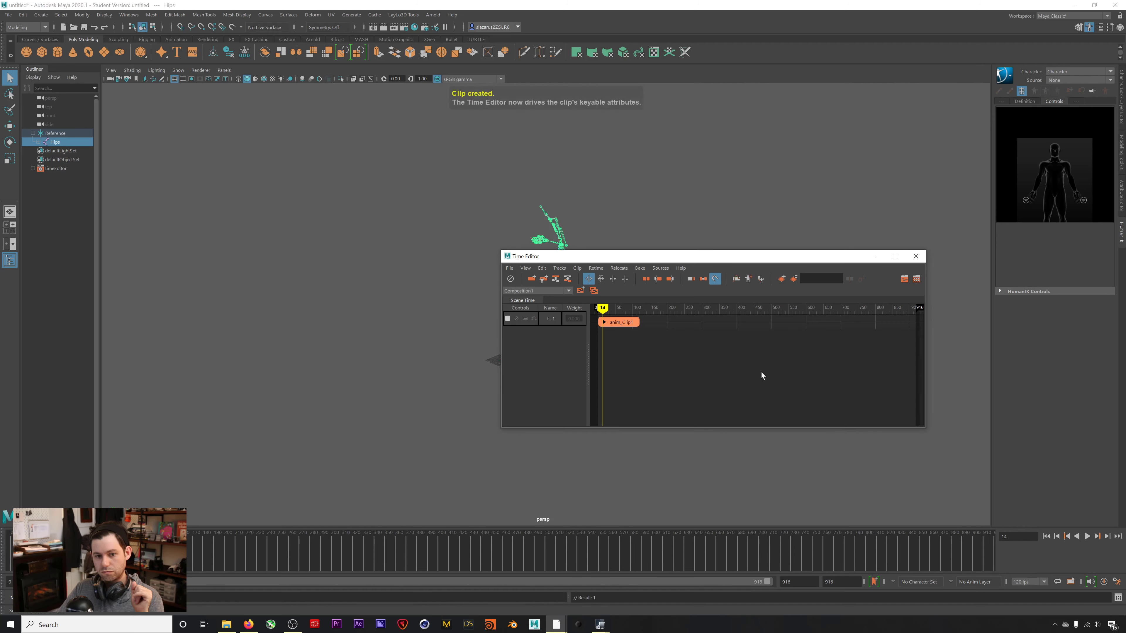
Set the playback rate to 24 fps and rewind to the first frame.
{"action": "left_click_drag", "start_coordinate": [649, 257], "coordinate": [701, 311]}
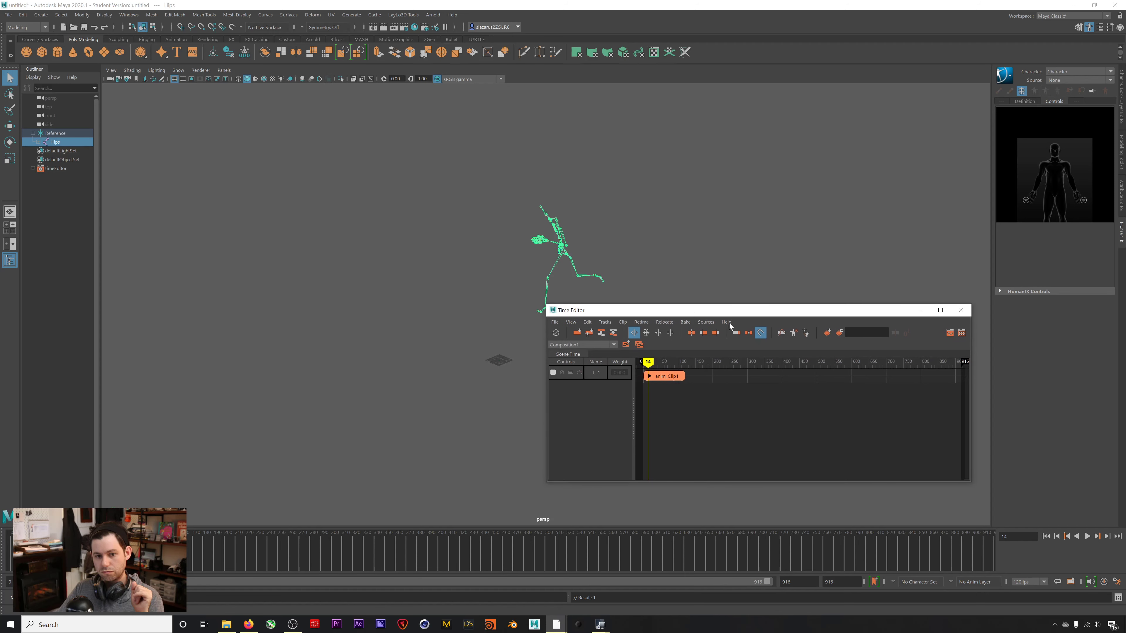
{"action": "left_click", "coordinate": [1029, 582]}
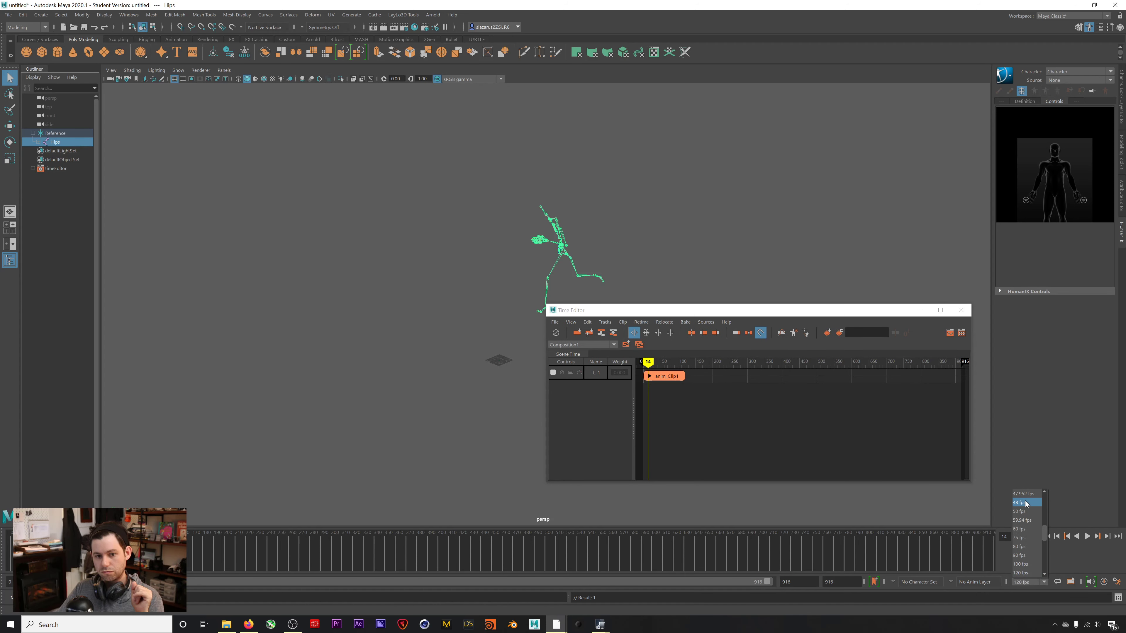
{"action": "left_click", "coordinate": [1019, 494]}
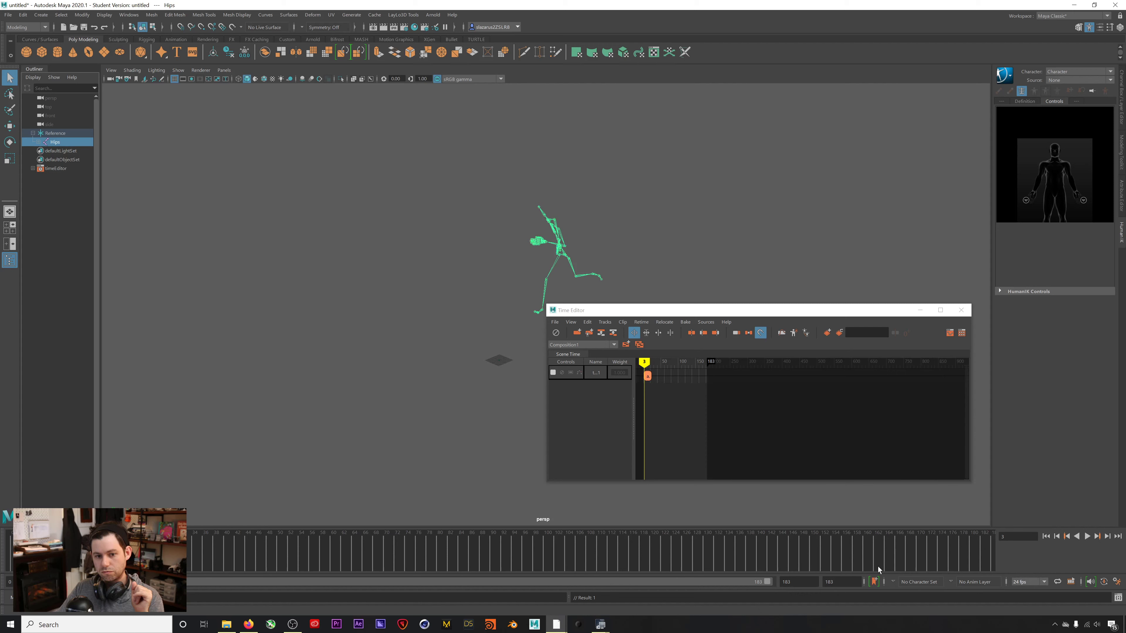
{"action": "left_click", "coordinate": [1047, 537]}
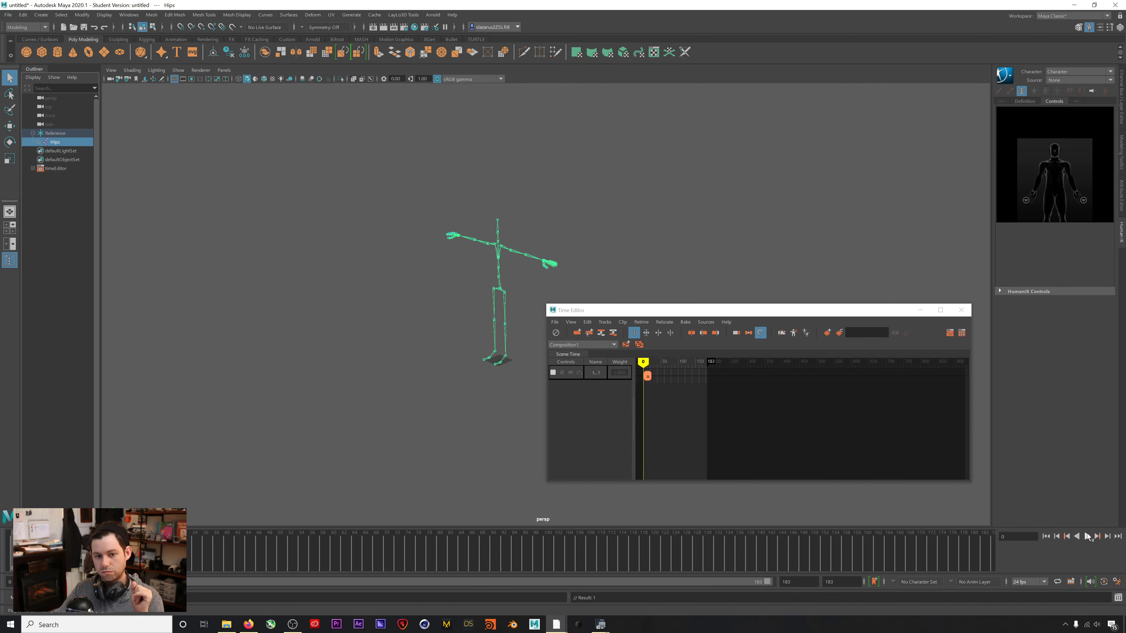
Return to frame 0, frame anim_Clip1 in the Time Editor, and switch to Downloads.
{"action": "left_click", "coordinate": [1087, 536]}
{"action": "left_click", "coordinate": [1047, 538]}
{"action": "left_click_drag", "start_coordinate": [715, 312], "coordinate": [713, 279]}
{"action": "scroll", "coordinate": [656, 344], "scroll_direction": "up", "scroll_amount": 5}
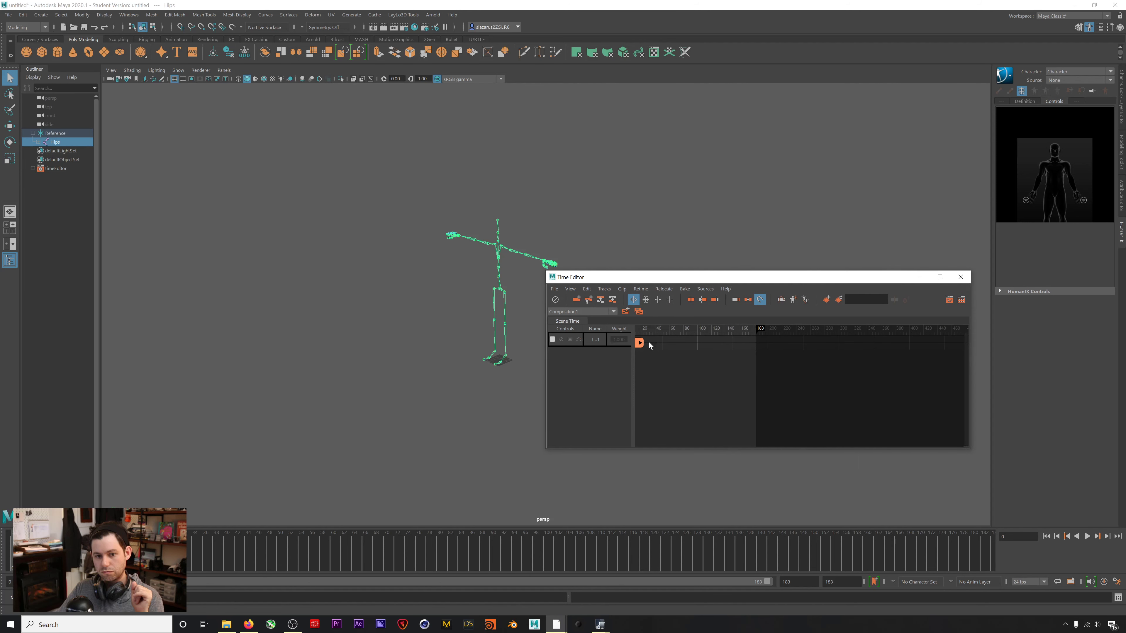
{"action": "middle_click_drag", "start_coordinate": [685, 360], "coordinate": [734, 368], "text": "alt"}
{"action": "key", "text": "alt+Tab"}
Drag the slipping_on_ice file from Downloads onto a second Time Editor track and slide it earlier.
{"action": "left_click_drag", "start_coordinate": [798, 287], "coordinate": [283, 249]}
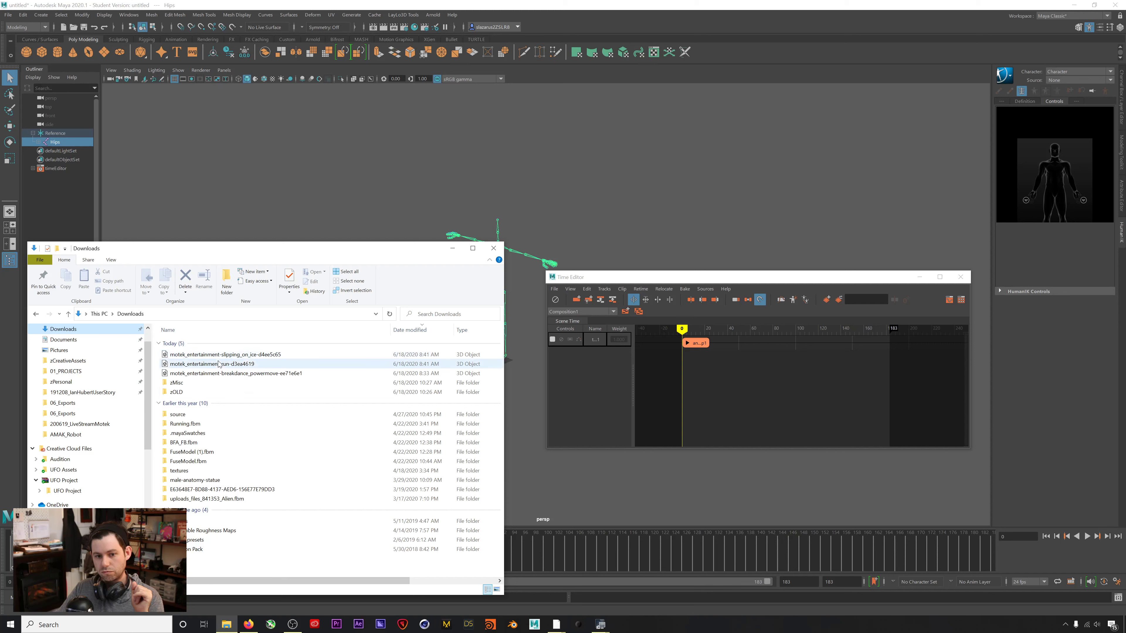
{"action": "left_click_drag", "start_coordinate": [190, 358], "coordinate": [754, 382]}
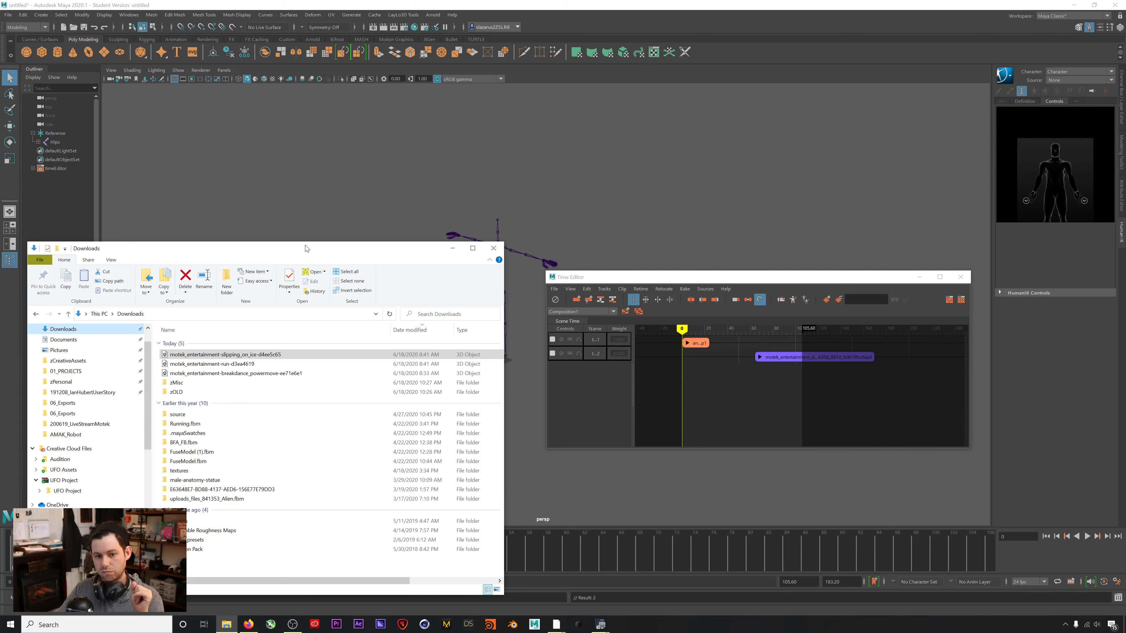
{"action": "left_click_drag", "start_coordinate": [307, 249], "coordinate": [1125, 180]}
{"action": "left_click_drag", "start_coordinate": [781, 359], "coordinate": [742, 358]}
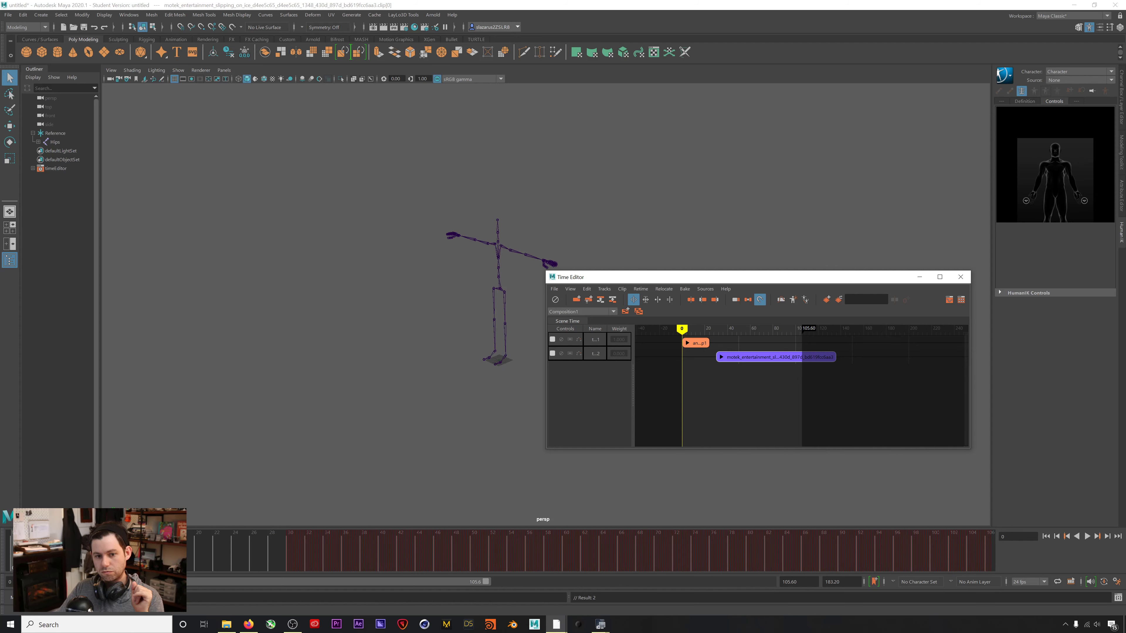
Move the purple slipping_on_ice clip onto track 1 directly after anim_Clip1.
{"action": "mouse_move", "coordinate": [1125, 232]}
{"action": "left_mouse_down"}
{"action": "mouse_move", "coordinate": [648, 249]}
{"action": "mouse_move", "coordinate": [601, 236]}
{"action": "mouse_move", "coordinate": [1125, 239]}
{"action": "left_mouse_up"}
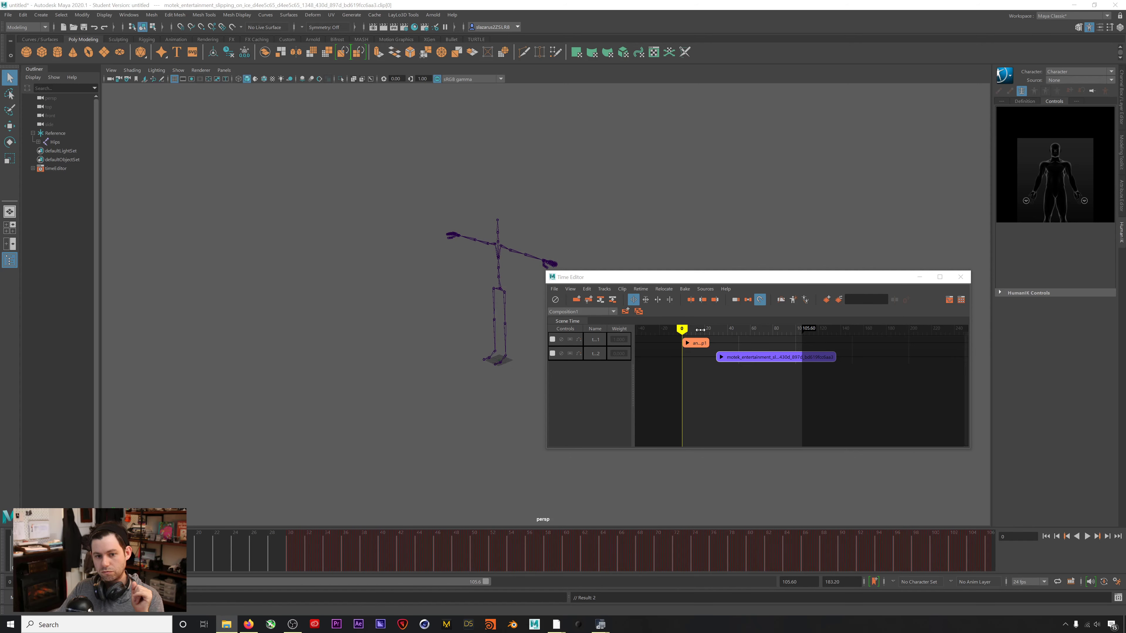
{"action": "left_click_drag", "start_coordinate": [681, 277], "coordinate": [731, 262]}
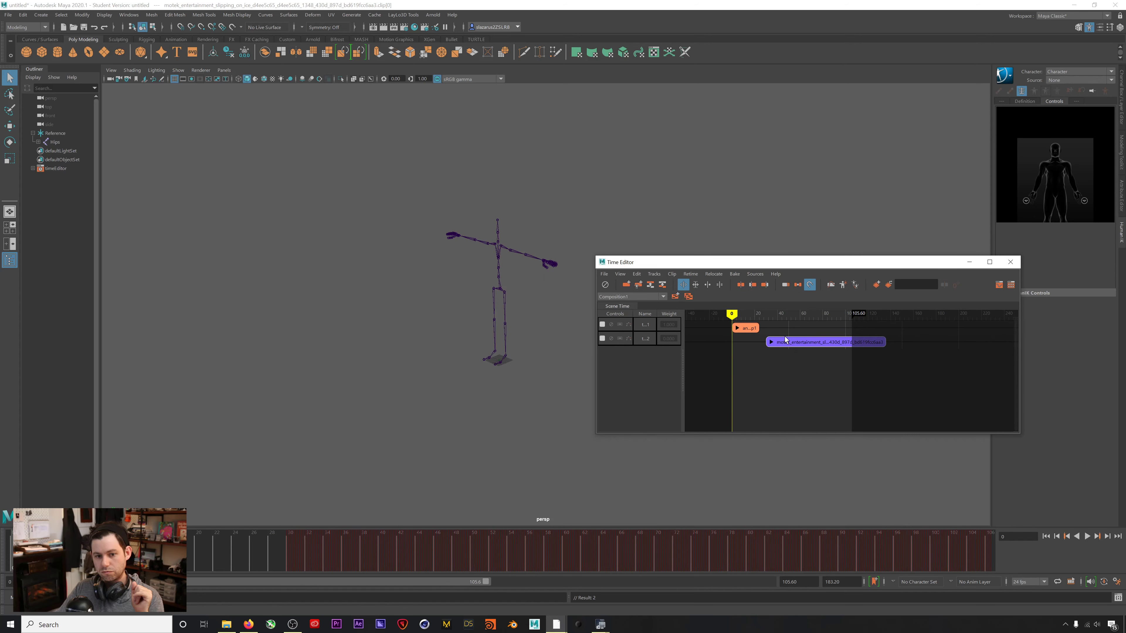
{"action": "left_click_drag", "start_coordinate": [786, 341], "coordinate": [748, 325]}
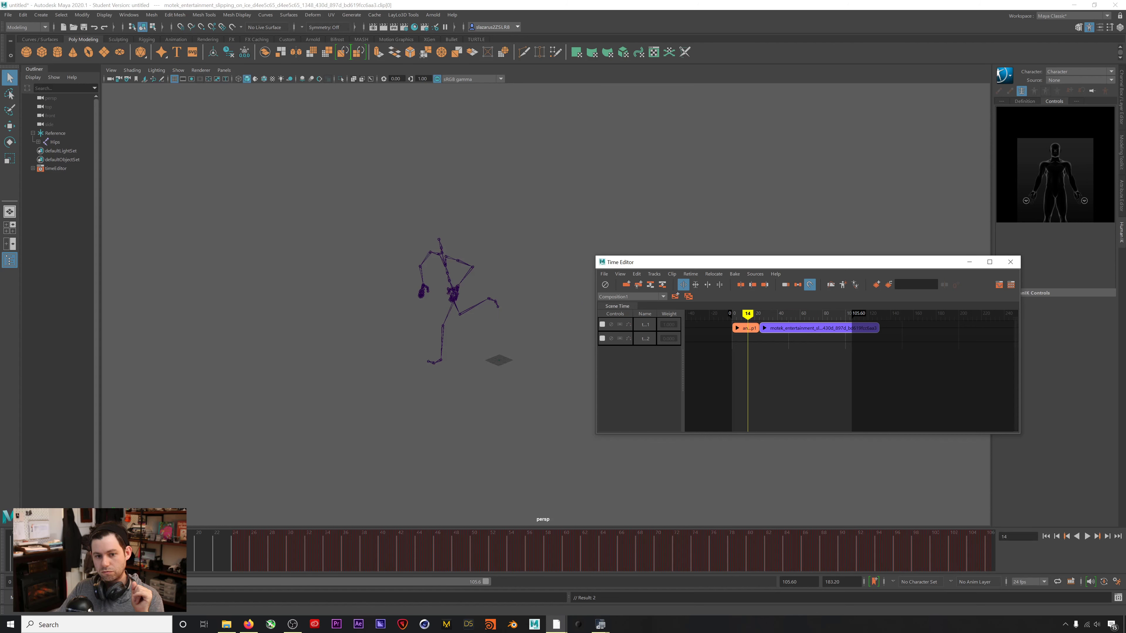
{"action": "key", "text": "alt+Tab"}
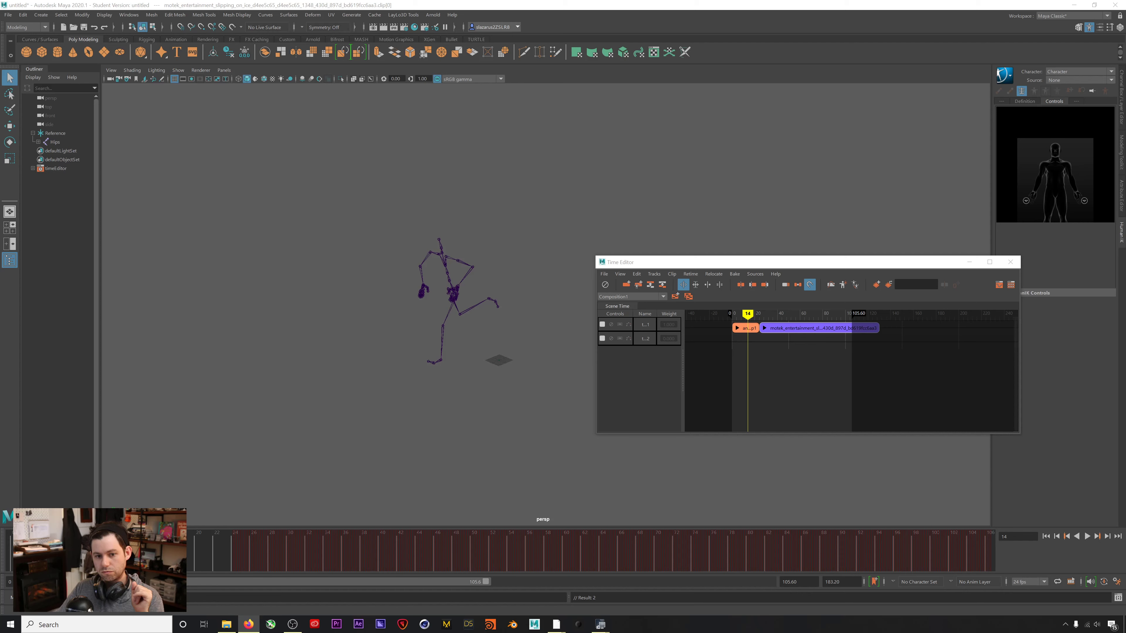
{"action": "left_click_drag", "start_coordinate": [715, 266], "coordinate": [704, 264]}
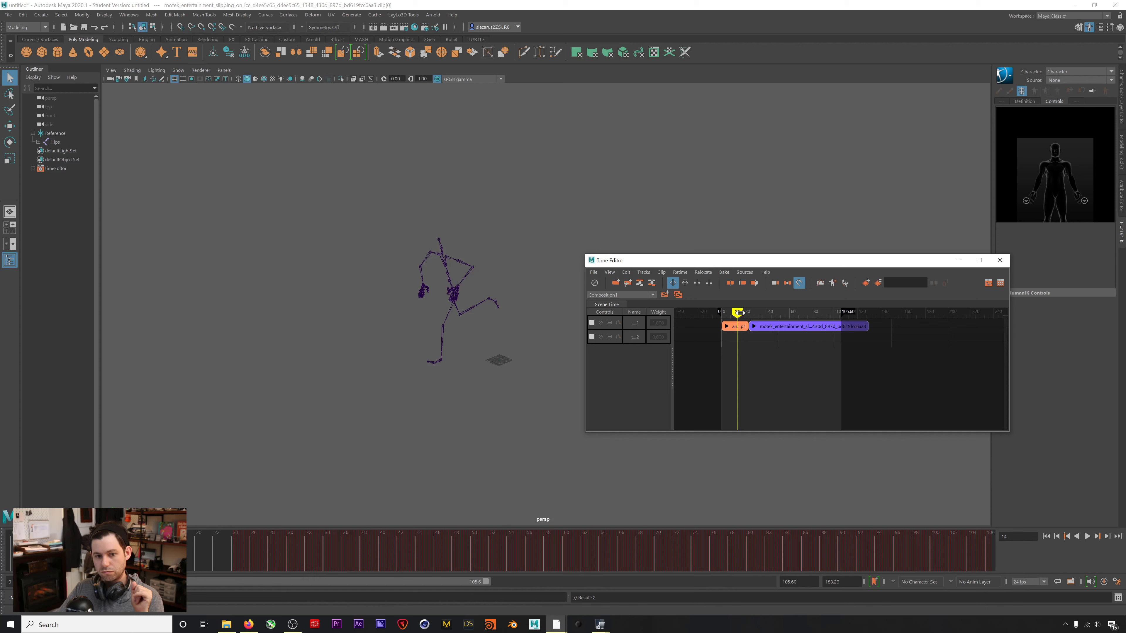
{"action": "left_click_drag", "start_coordinate": [737, 313], "coordinate": [746, 316]}
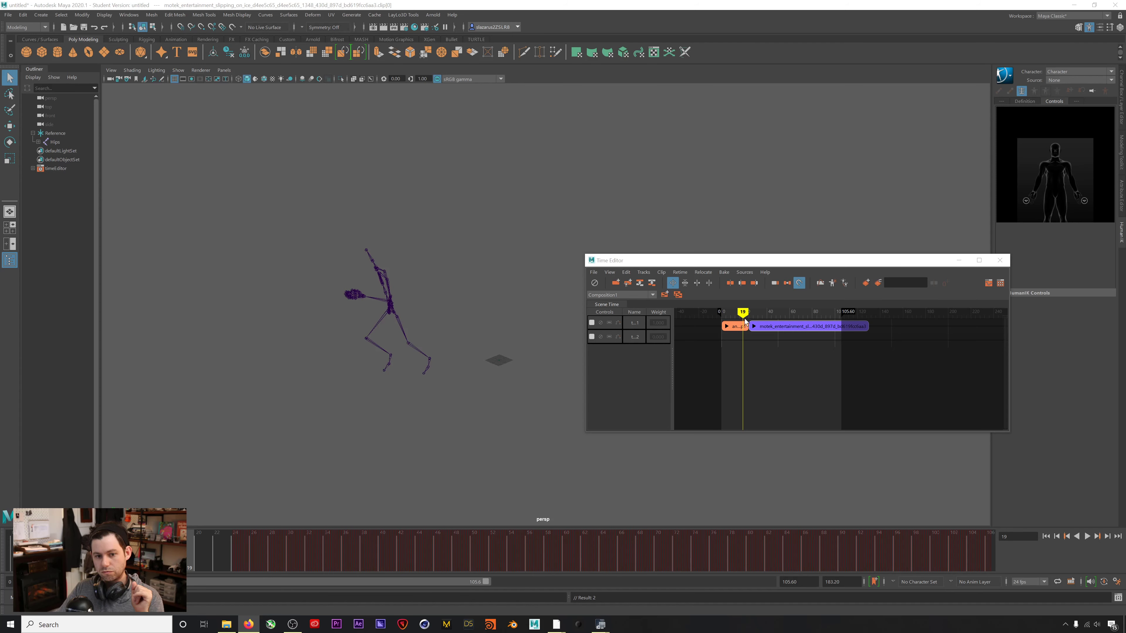
{"action": "key", "text": "alt+v"}
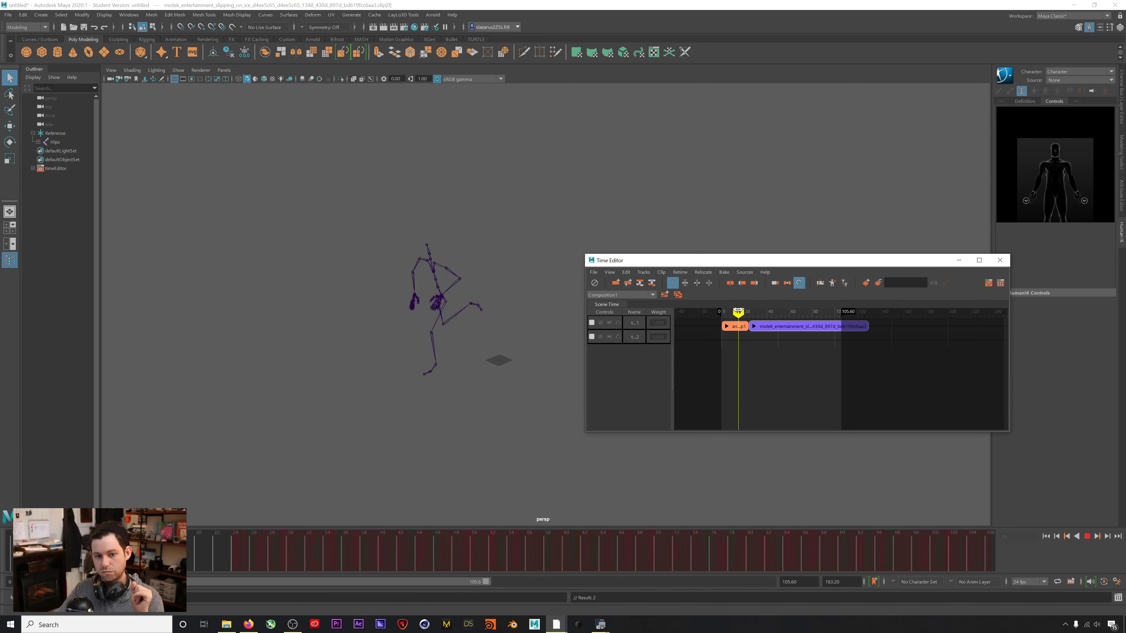
{"action": "key", "text": "alt+v"}
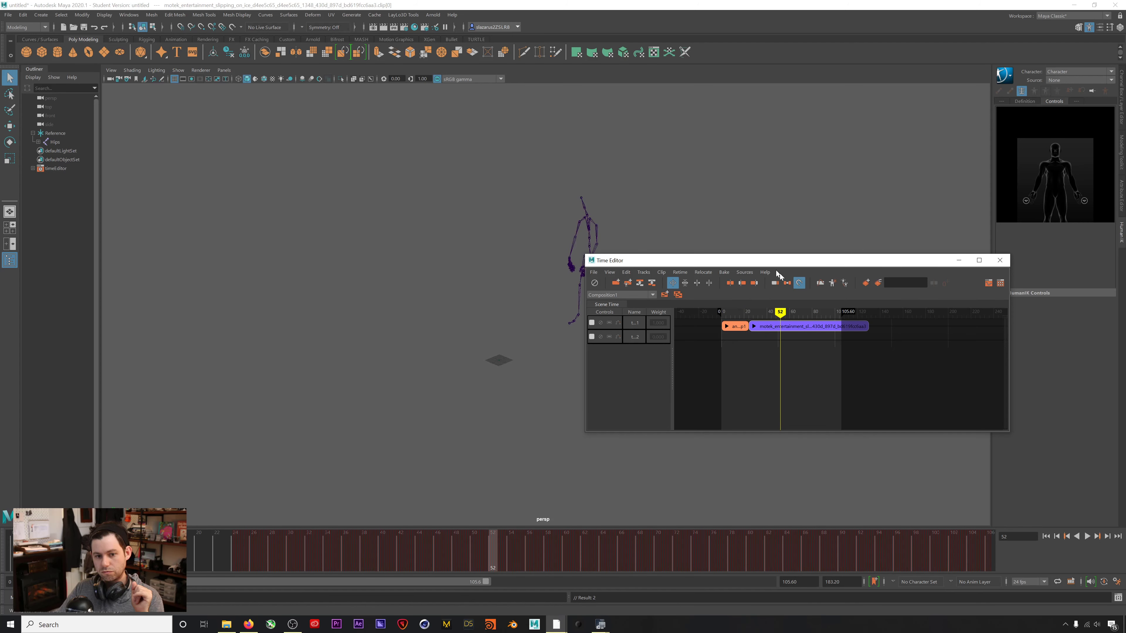
{"action": "left_click_drag", "start_coordinate": [776, 263], "coordinate": [826, 320]}
{"action": "key", "text": "alt+v"}
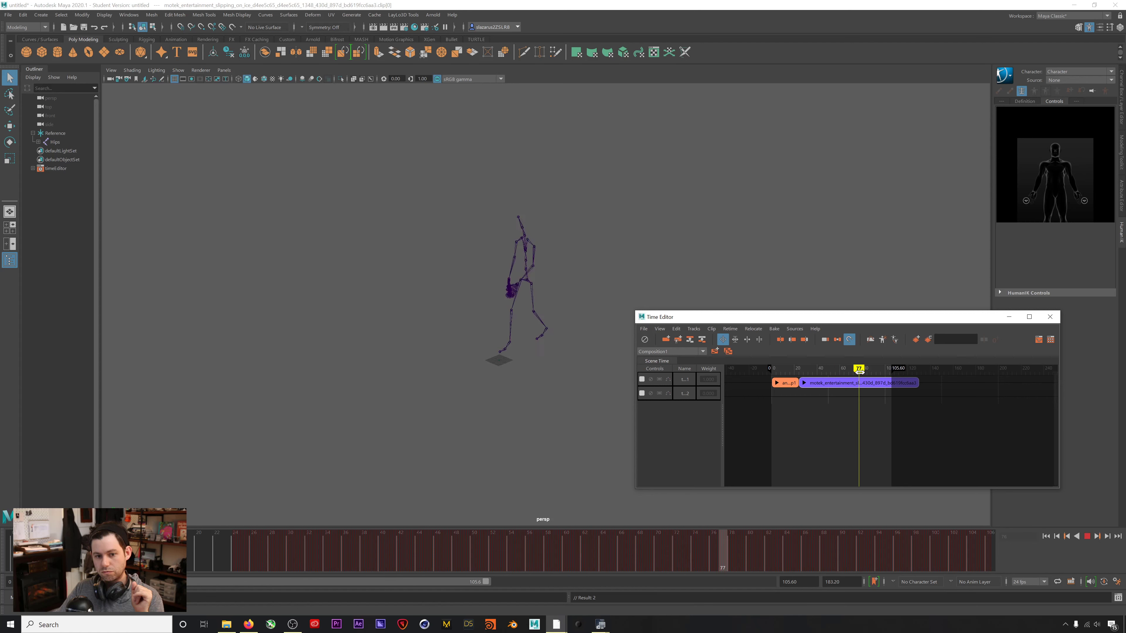
{"action": "left_click_drag", "start_coordinate": [880, 377], "coordinate": [875, 377]}
{"action": "left_click_drag", "start_coordinate": [457, 370], "coordinate": [507, 374], "text": "alt"}
{"action": "mouse_move", "coordinate": [877, 372]}
{"action": "left_mouse_down"}
{"action": "mouse_move", "coordinate": [877, 356]}
{"action": "mouse_move", "coordinate": [877, 366]}
{"action": "left_mouse_up"}
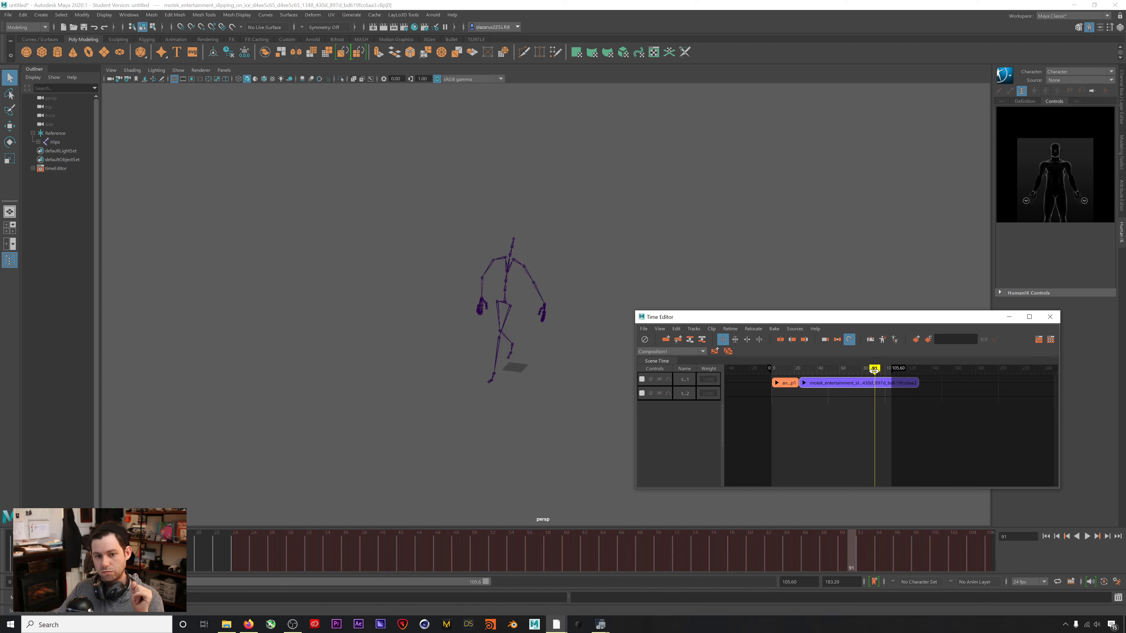
{"action": "left_click_drag", "start_coordinate": [874, 371], "coordinate": [875, 370]}
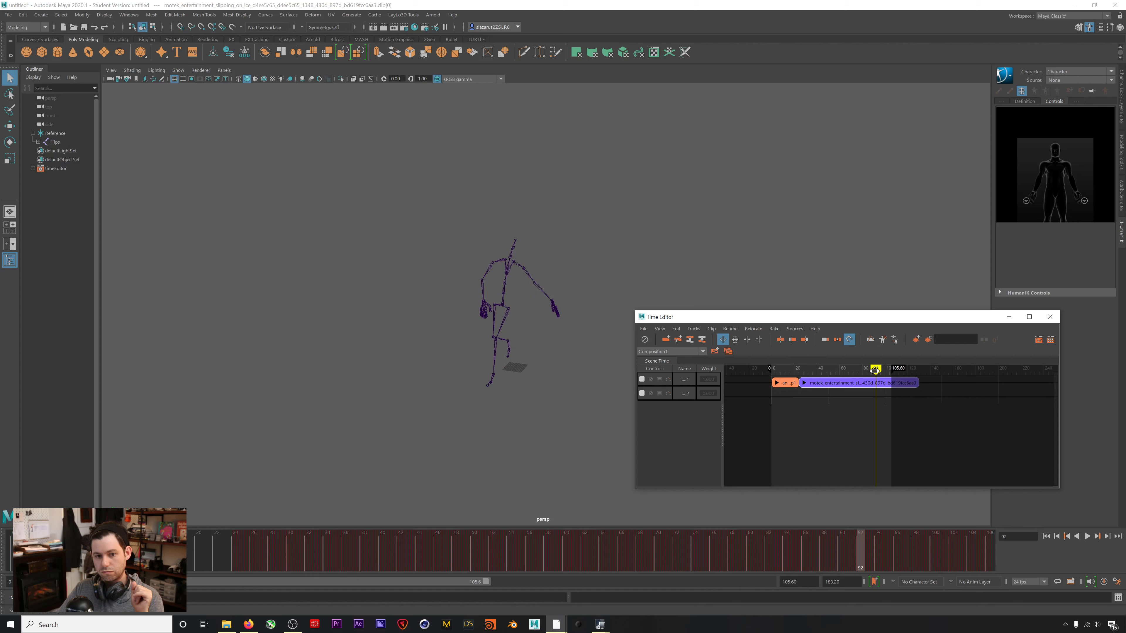
{"action": "left_click_drag", "start_coordinate": [876, 370], "coordinate": [779, 382]}
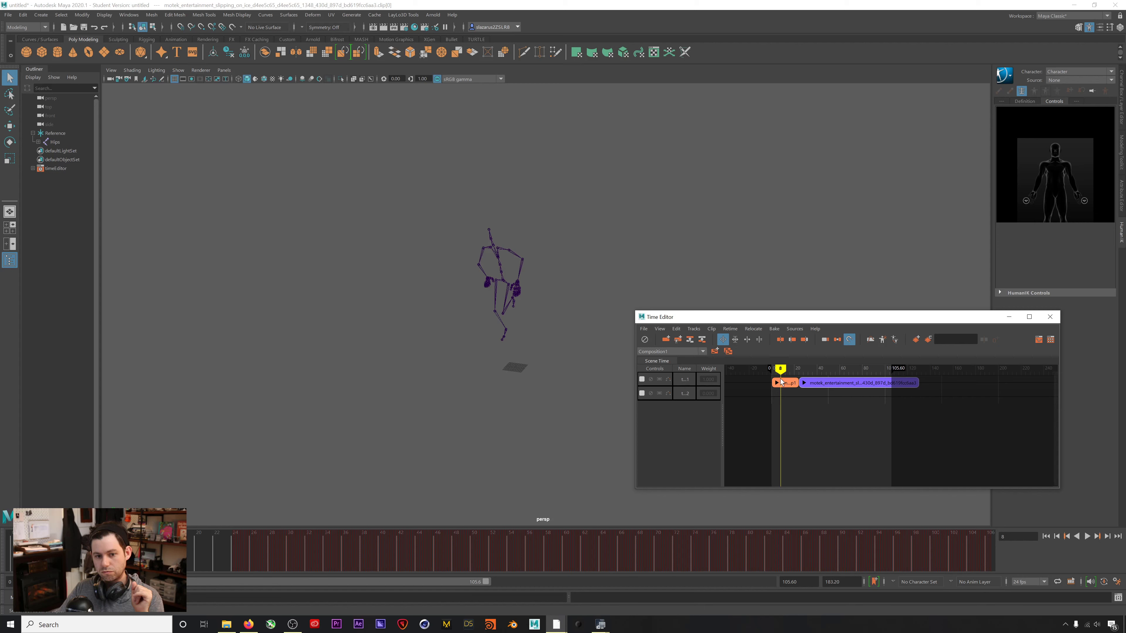
{"action": "left_click_drag", "start_coordinate": [781, 368], "coordinate": [791, 375]}
{"action": "left_click_drag", "start_coordinate": [487, 382], "coordinate": [447, 380], "text": "alt"}
{"action": "mouse_move", "coordinate": [785, 374]}
{"action": "left_mouse_down"}
{"action": "mouse_move", "coordinate": [882, 380]}
{"action": "mouse_move", "coordinate": [788, 372]}
{"action": "left_mouse_up"}
{"action": "left_click_drag", "start_coordinate": [788, 371], "coordinate": [787, 370]}
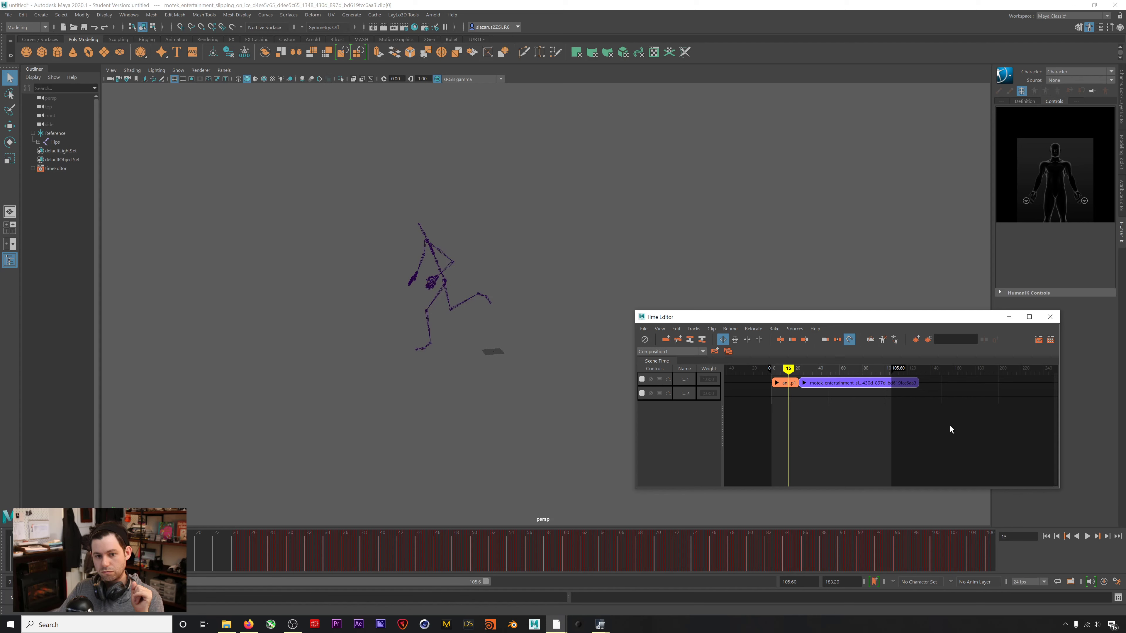
Split the orange clip at frame 15 and delete its tail.
{"action": "right_click", "coordinate": [791, 385]}
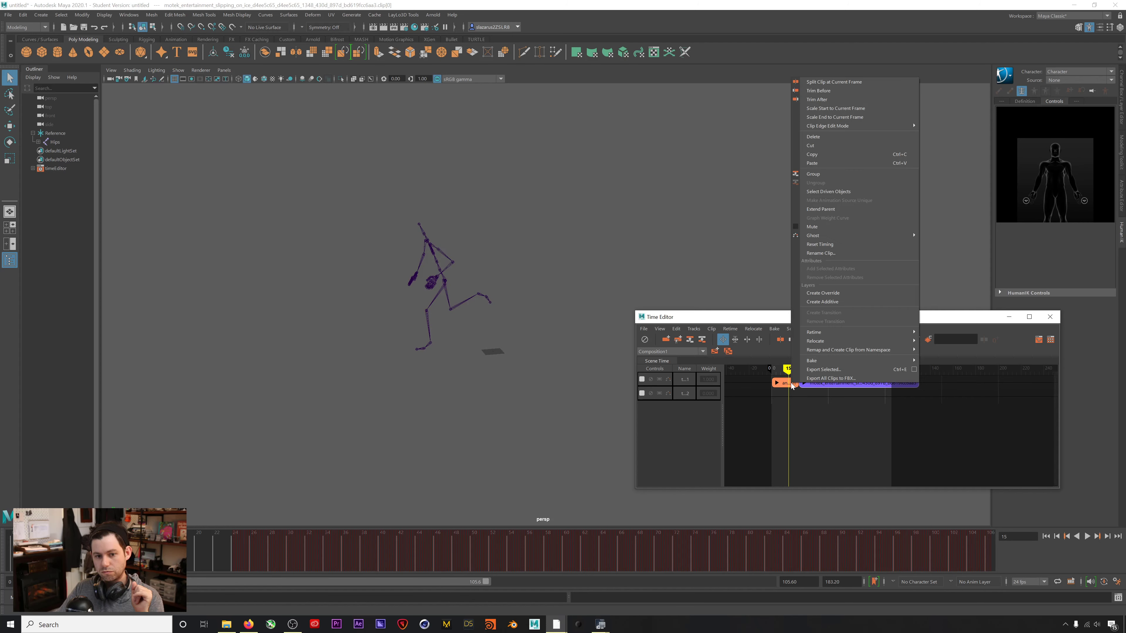
{"action": "left_click", "coordinate": [836, 83]}
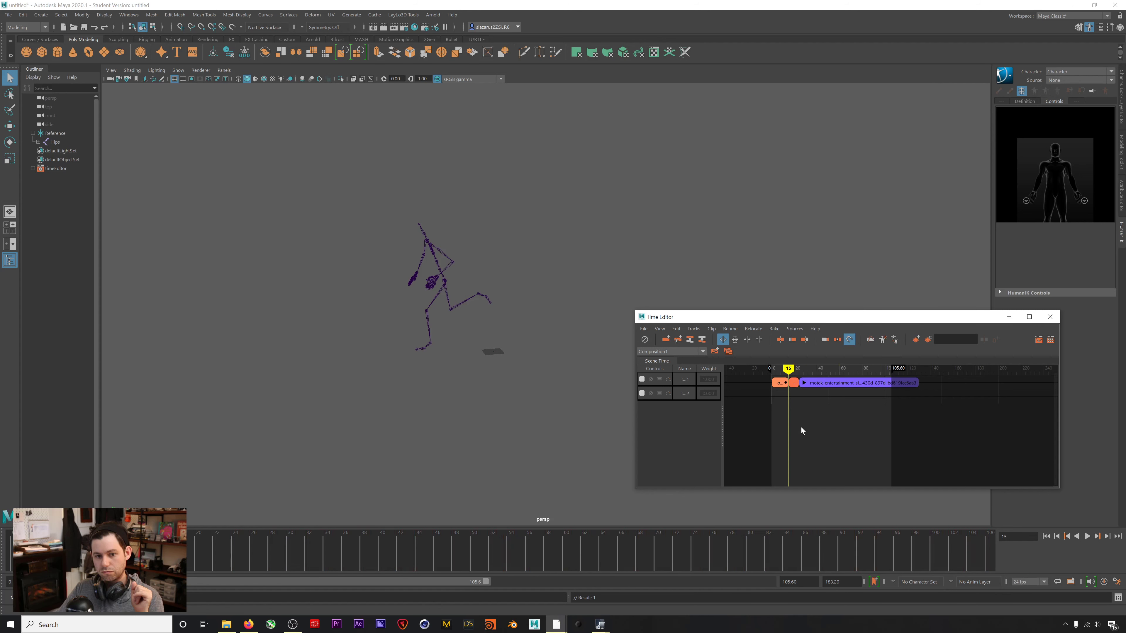
{"action": "left_click", "coordinate": [793, 383]}
{"action": "key", "text": "Delete"}
Split the purple clip at frame 92, delete its first part, and butt the rest against the first clip.
{"action": "key", "text": "alt+v"}
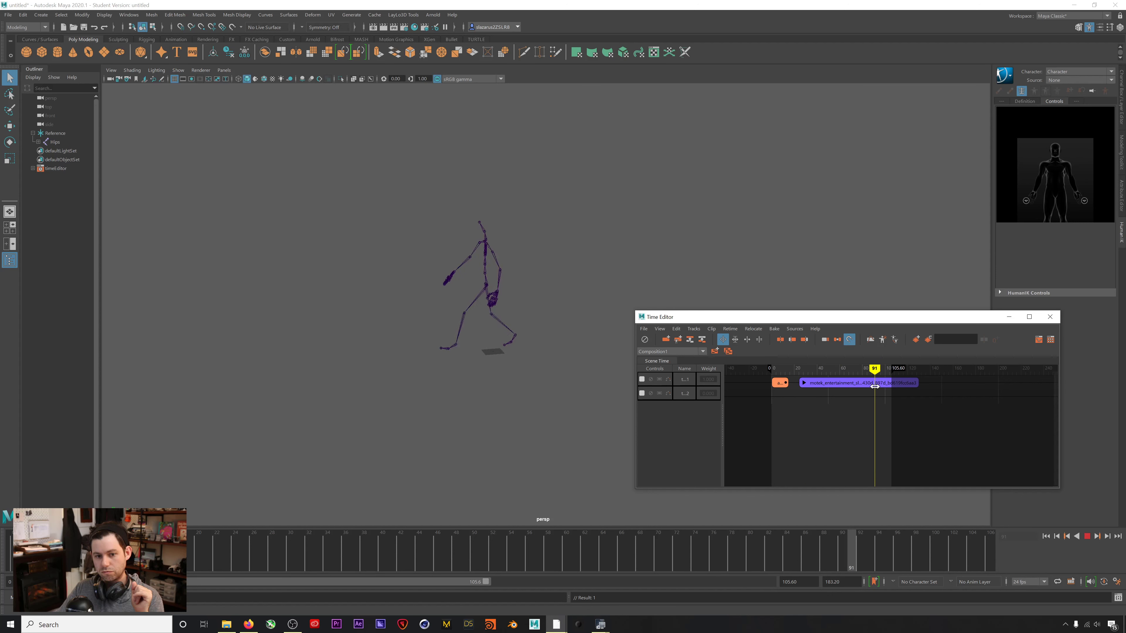
{"action": "key", "text": "alt+v"}
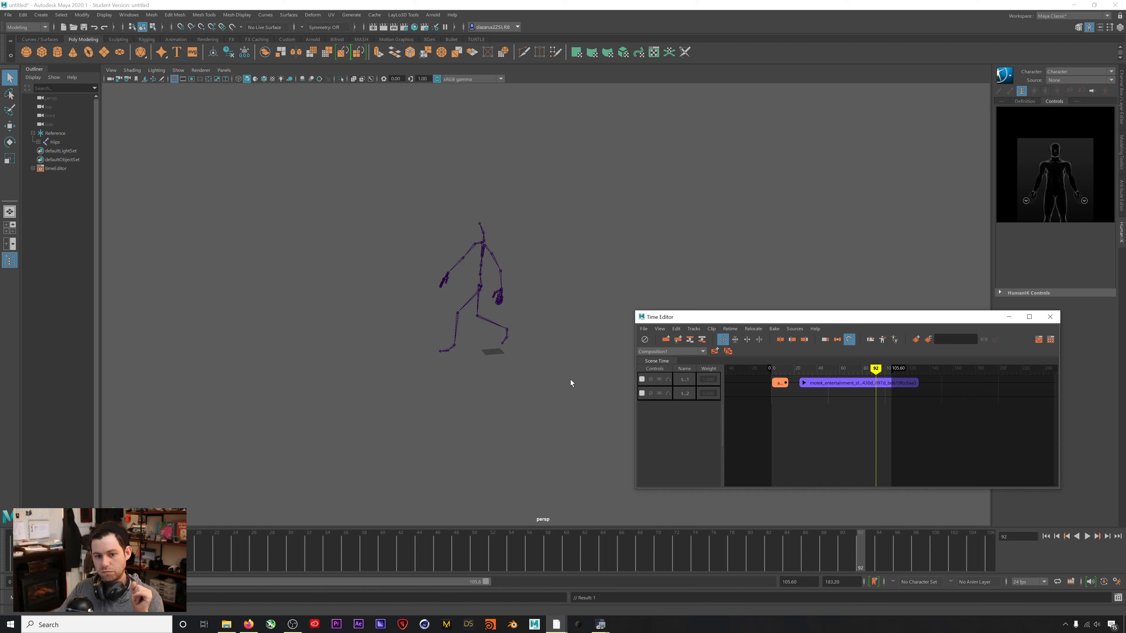
{"action": "key", "text": "alt+v"}
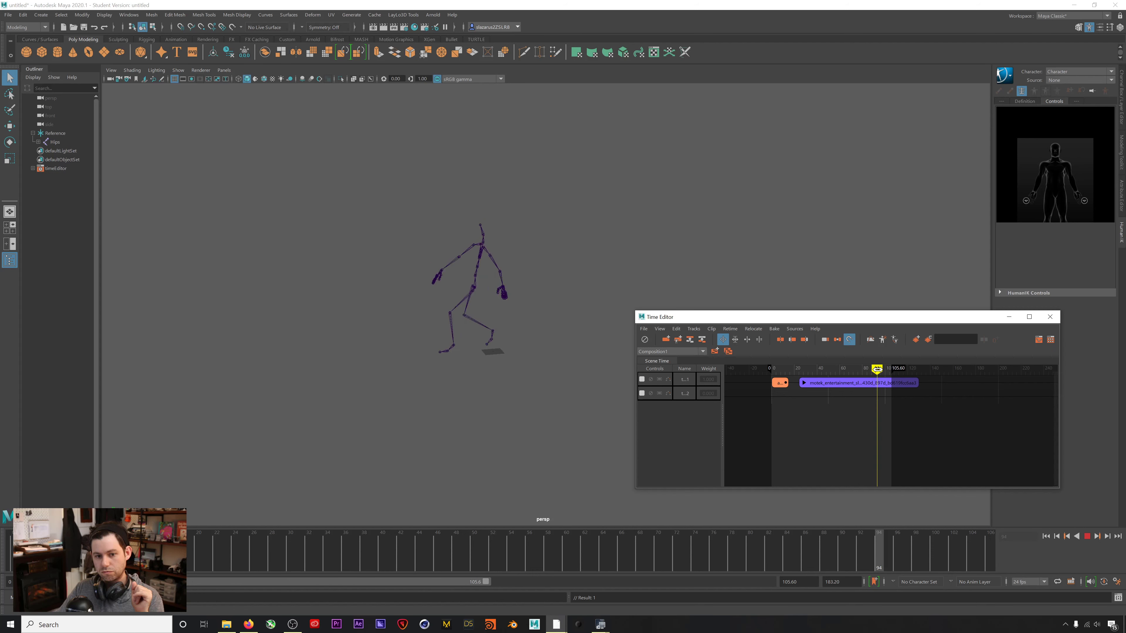
{"action": "key", "text": "alt+v"}
{"action": "right_click", "coordinate": [875, 382]}
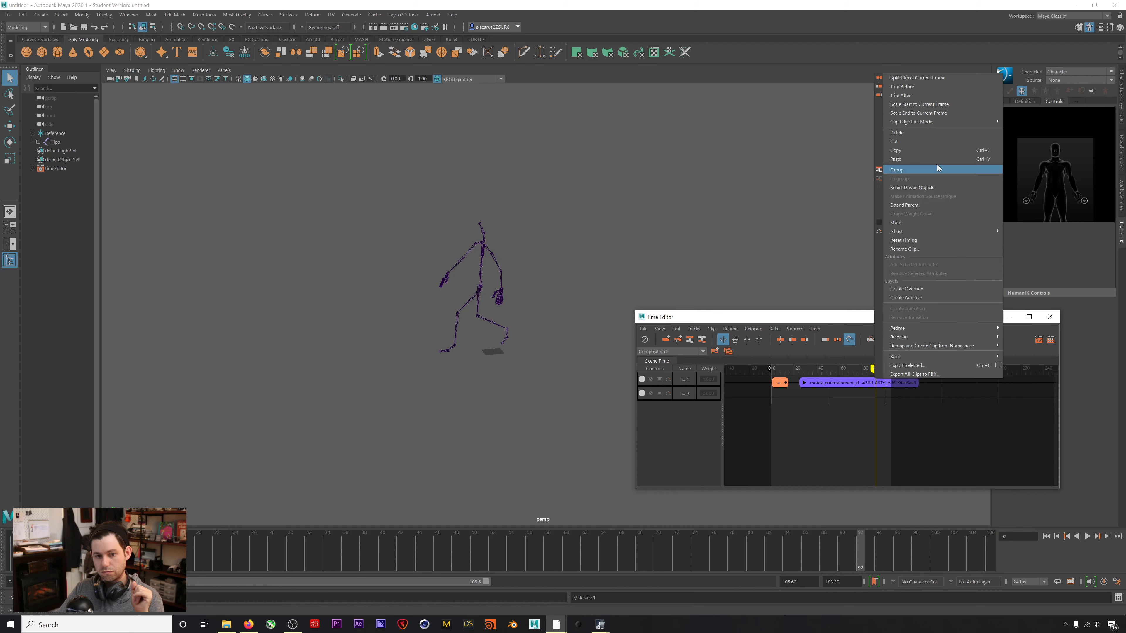
{"action": "left_click", "coordinate": [918, 78]}
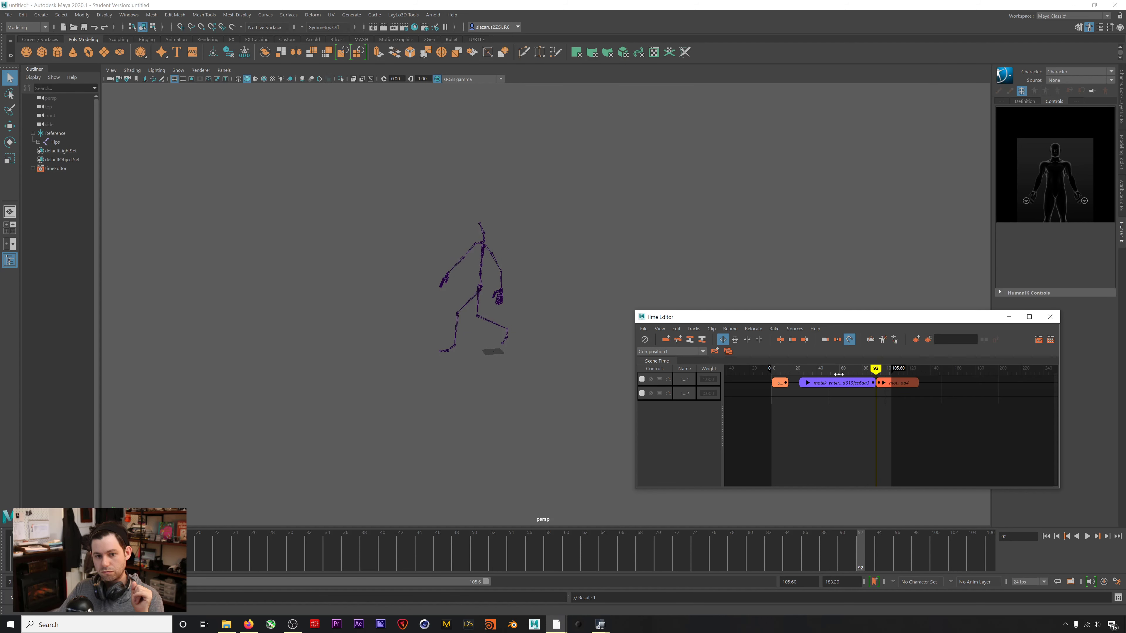
{"action": "key", "text": "Delete"}
{"action": "left_click_drag", "start_coordinate": [903, 384], "coordinate": [775, 368]}
{"action": "left_click", "coordinate": [1085, 536]}
{"action": "left_click", "coordinate": [1085, 536]}
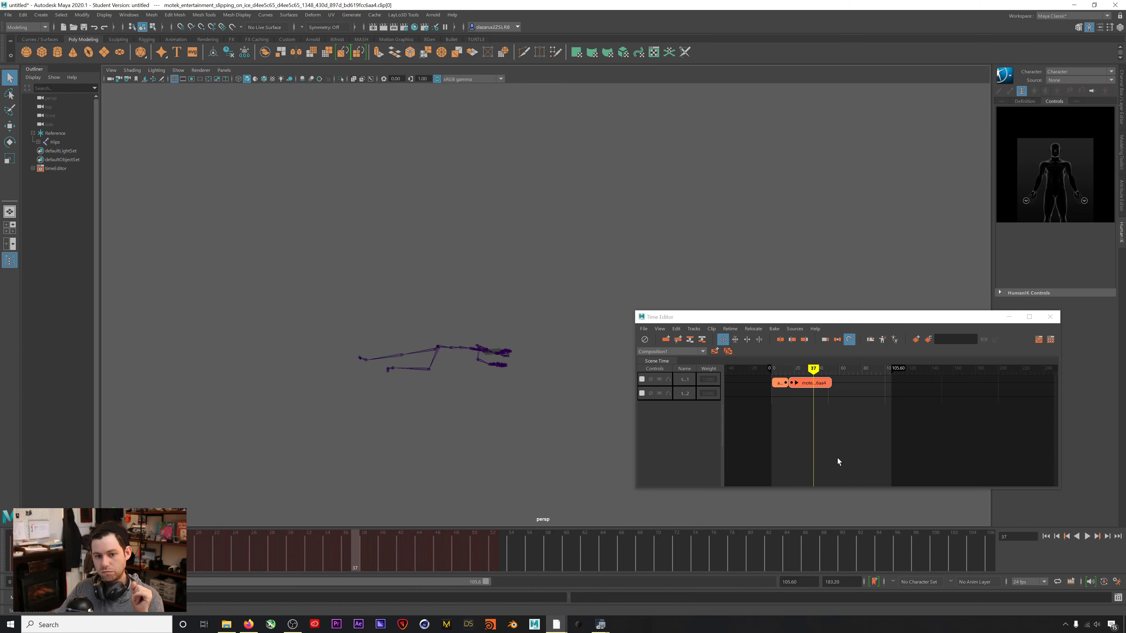
Drag the second clip earlier to overlap the first, checking poses around frames 6–13.
{"action": "left_click_drag", "start_coordinate": [813, 368], "coordinate": [780, 368]}
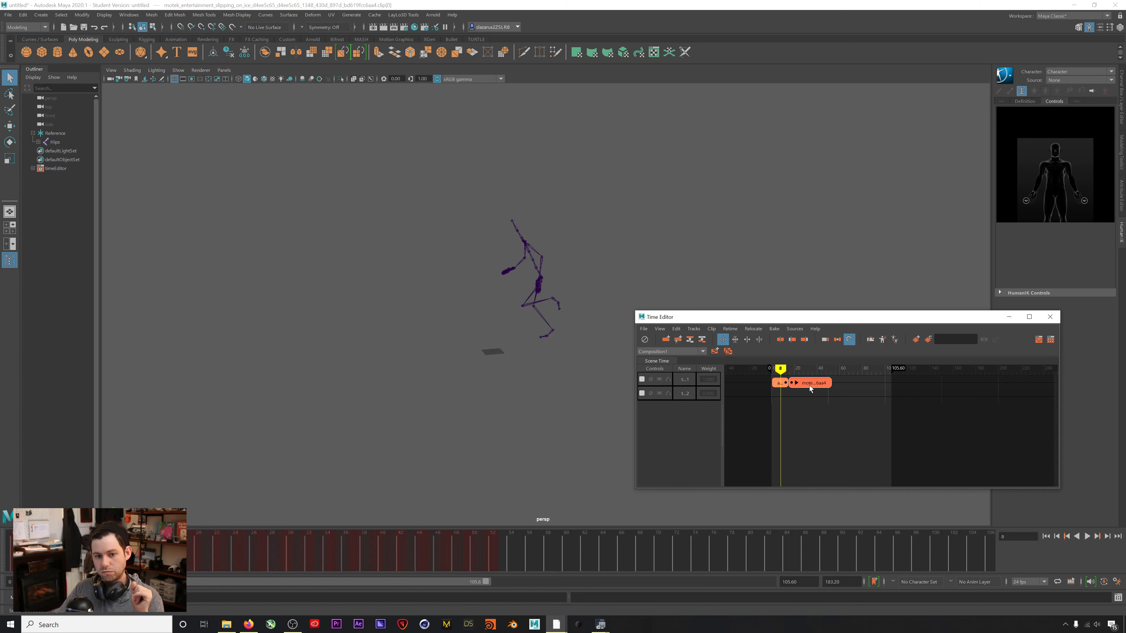
{"action": "left_click_drag", "start_coordinate": [808, 385], "coordinate": [781, 373]}
{"action": "left_click_drag", "start_coordinate": [559, 323], "coordinate": [621, 324], "text": "alt"}
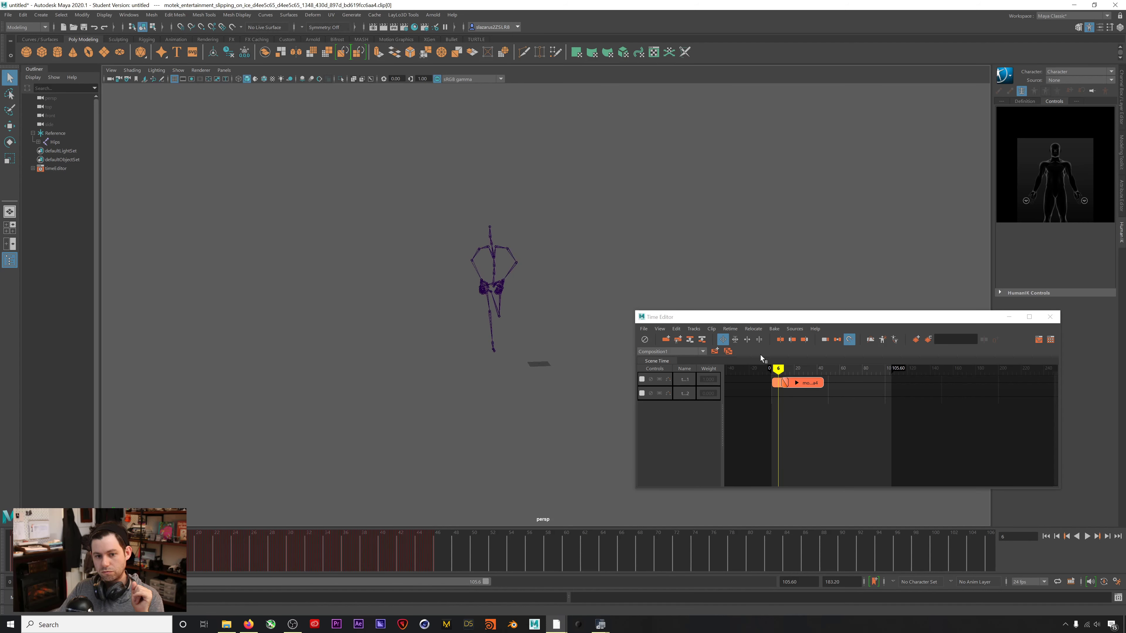
{"action": "left_click_drag", "start_coordinate": [776, 366], "coordinate": [781, 367]}
{"action": "left_click_drag", "start_coordinate": [491, 356], "coordinate": [440, 349], "text": "alt"}
Play the blended sequence, scrub to frame 9, and slide the second clip further left.
{"action": "key", "text": "alt+v"}
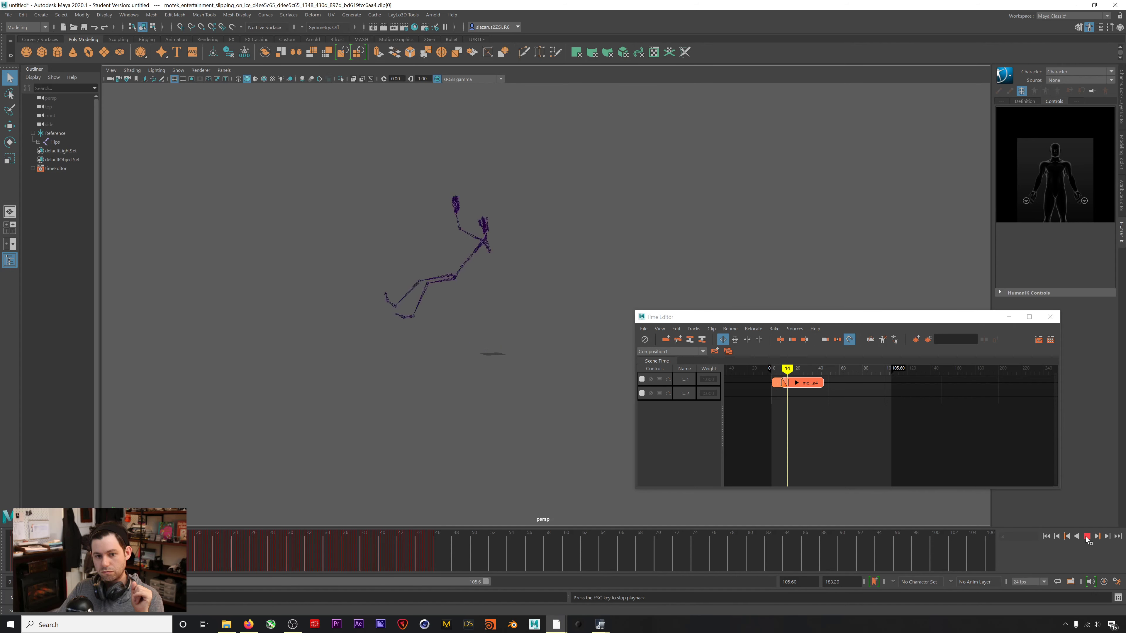
{"action": "left_click_drag", "start_coordinate": [808, 368], "coordinate": [775, 368]}
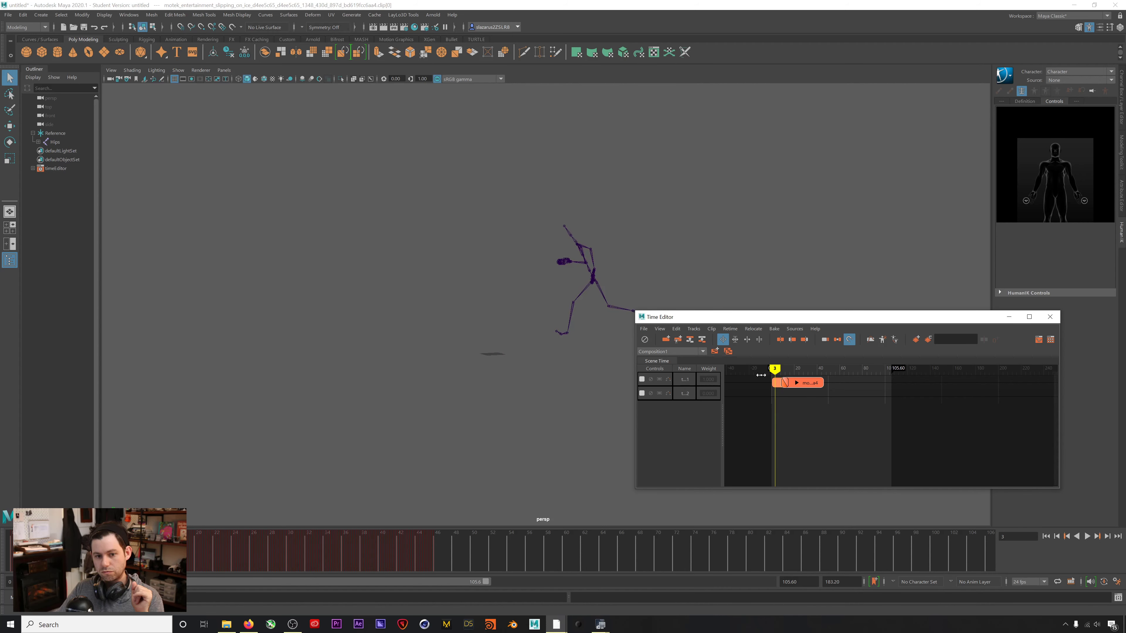
{"action": "mouse_move", "coordinate": [775, 368]}
{"action": "left_mouse_down"}
{"action": "mouse_move", "coordinate": [802, 367]}
{"action": "mouse_move", "coordinate": [778, 366]}
{"action": "left_mouse_up"}
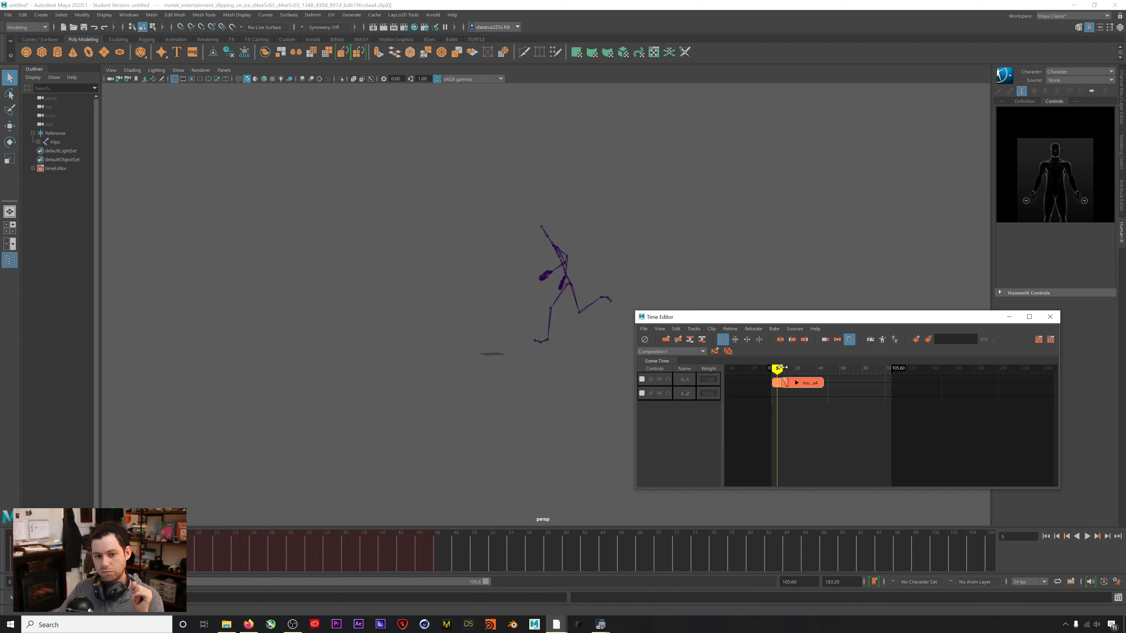
{"action": "left_click_drag", "start_coordinate": [779, 368], "coordinate": [801, 378]}
{"action": "mouse_move", "coordinate": [785, 367]}
{"action": "left_mouse_down"}
{"action": "mouse_move", "coordinate": [812, 373]}
{"action": "mouse_move", "coordinate": [782, 369]}
{"action": "left_mouse_up"}
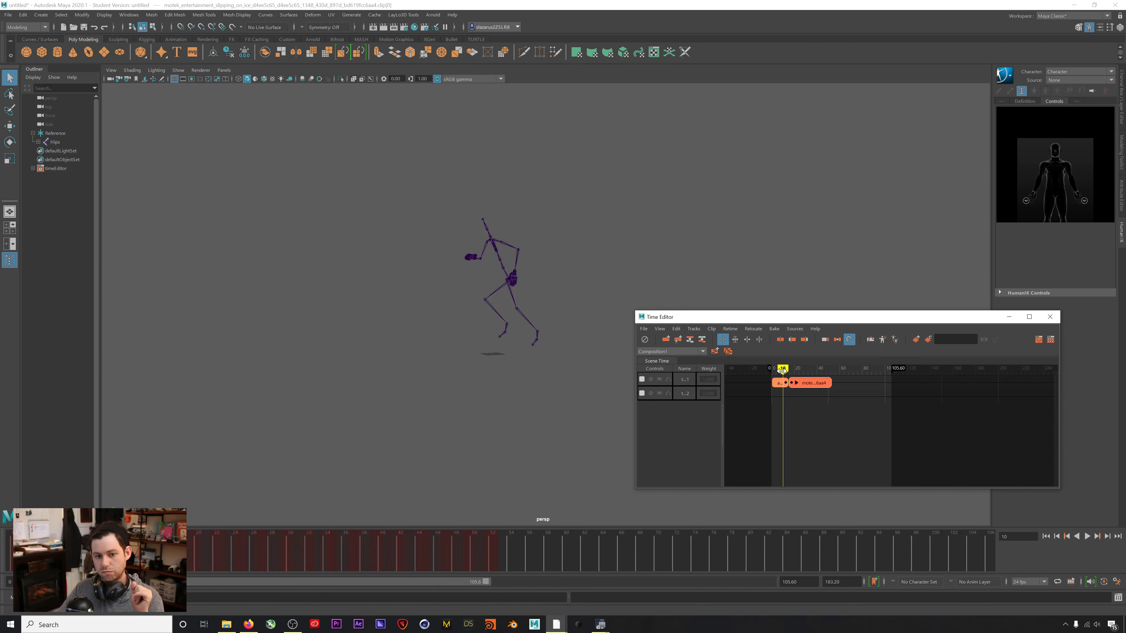
Open Relocate > Match Relocators for anim_Clip1 and move the Matching Options window near the skeleton.
{"action": "left_click", "coordinate": [779, 383]}
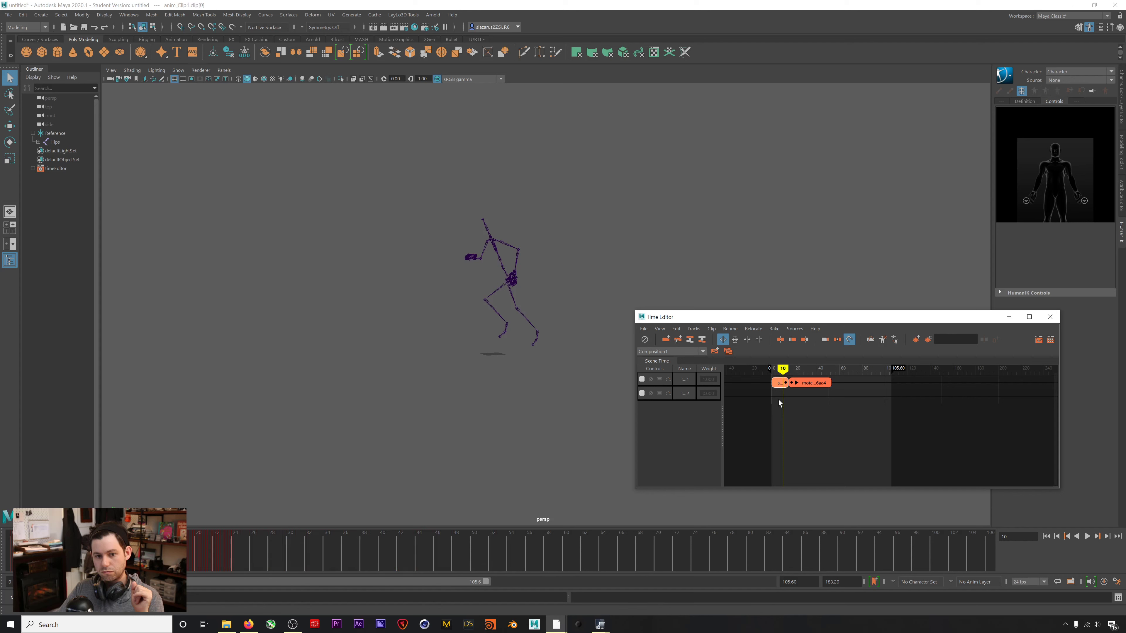
{"action": "right_click", "coordinate": [781, 385]}
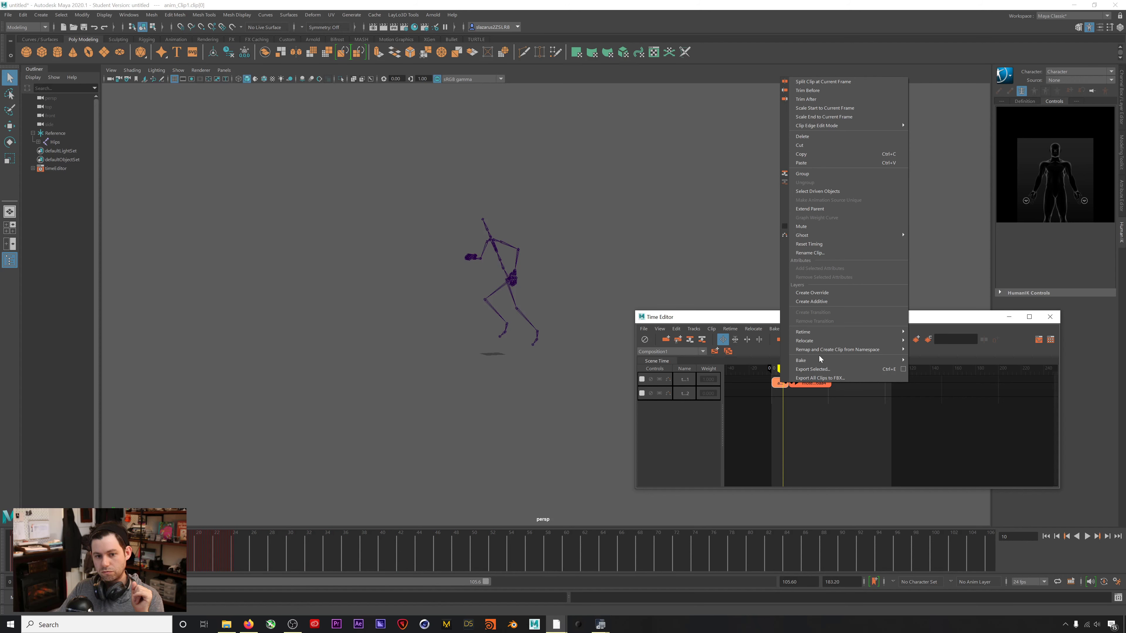
{"action": "mouse_move", "coordinate": [834, 341]}
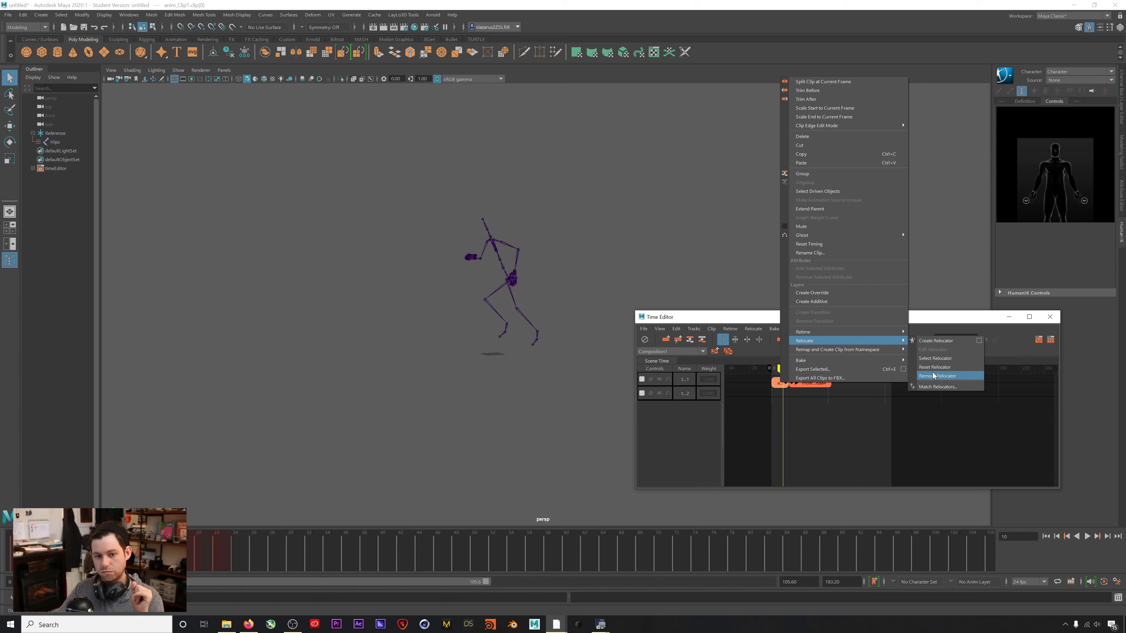
{"action": "left_click", "coordinate": [933, 386]}
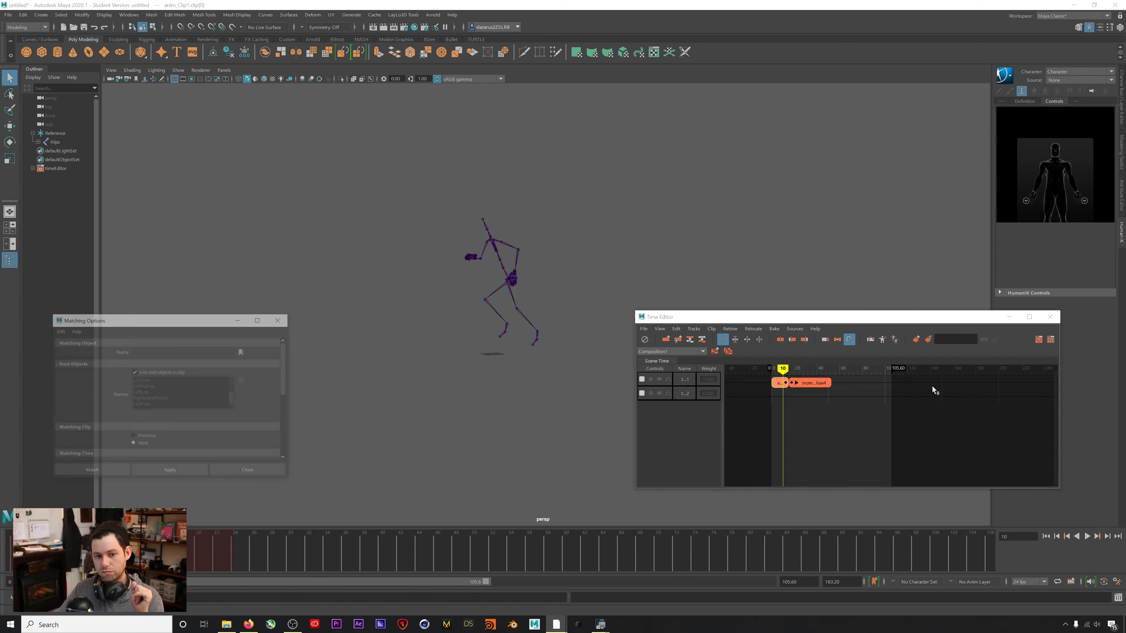
{"action": "left_click_drag", "start_coordinate": [175, 322], "coordinate": [289, 176]}
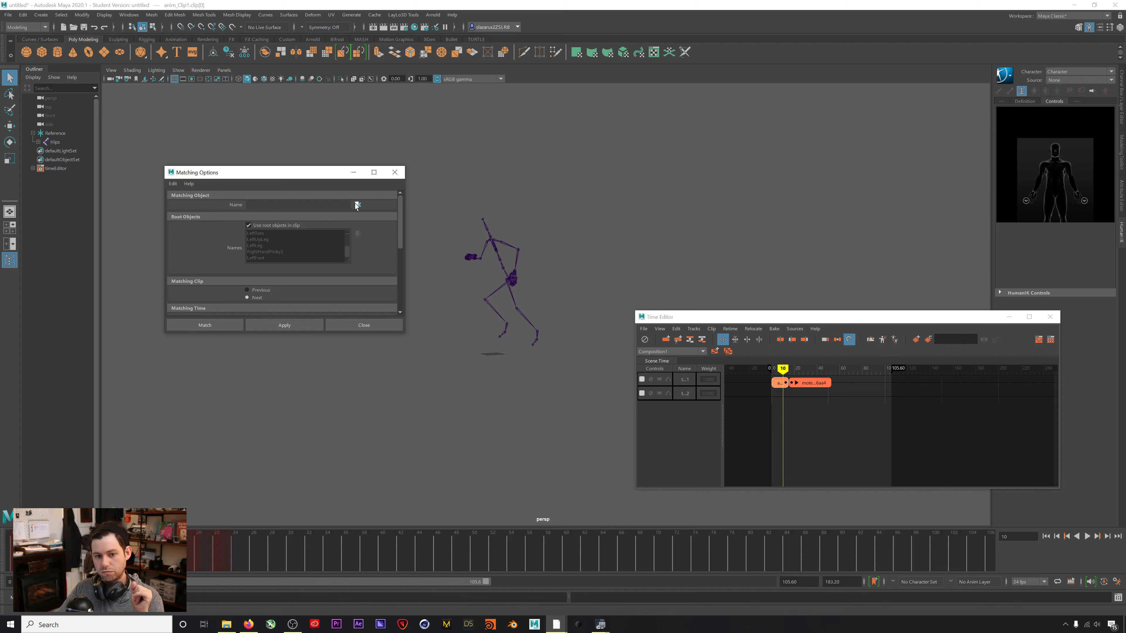
Load the skeleton's LeftFoot joint as the object to match, replacing RightFoot.
{"action": "mouse_move", "coordinate": [501, 323]}
{"action": "left_mouse_down", "text": "alt"}
{"action": "mouse_move", "coordinate": [543, 331]}
{"action": "mouse_move", "coordinate": [508, 338]}
{"action": "left_mouse_up", "text": "alt"}
{"action": "right_click_drag", "start_coordinate": [509, 324], "coordinate": [1024, 237], "text": "alt"}
{"action": "left_click_drag", "start_coordinate": [416, 368], "coordinate": [400, 350], "text": "alt"}
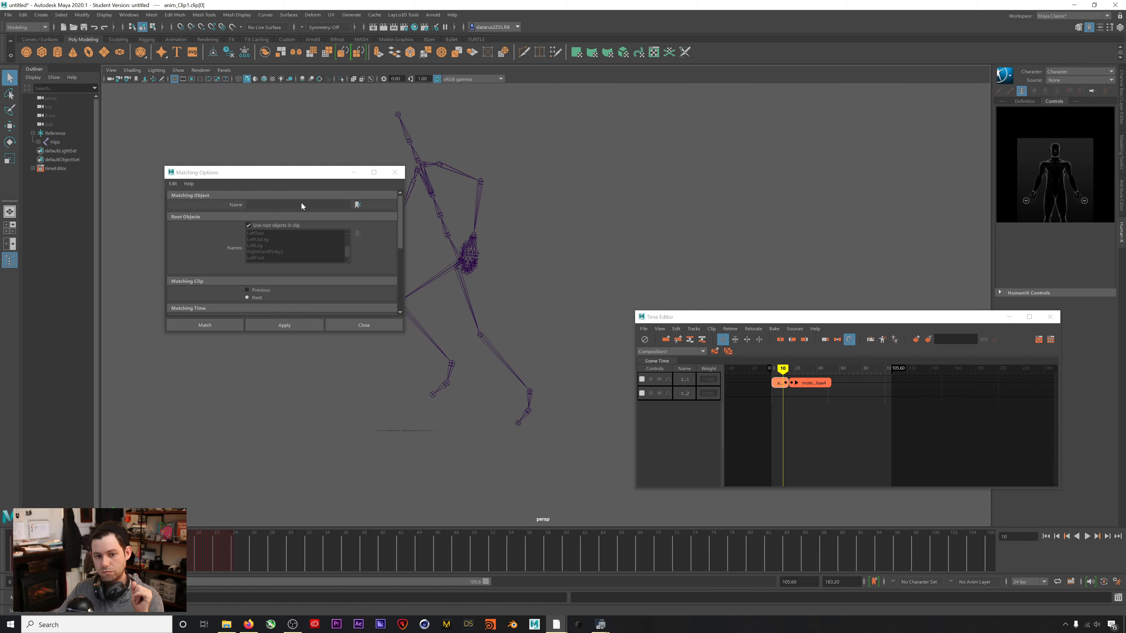
{"action": "left_click", "coordinate": [530, 395]}
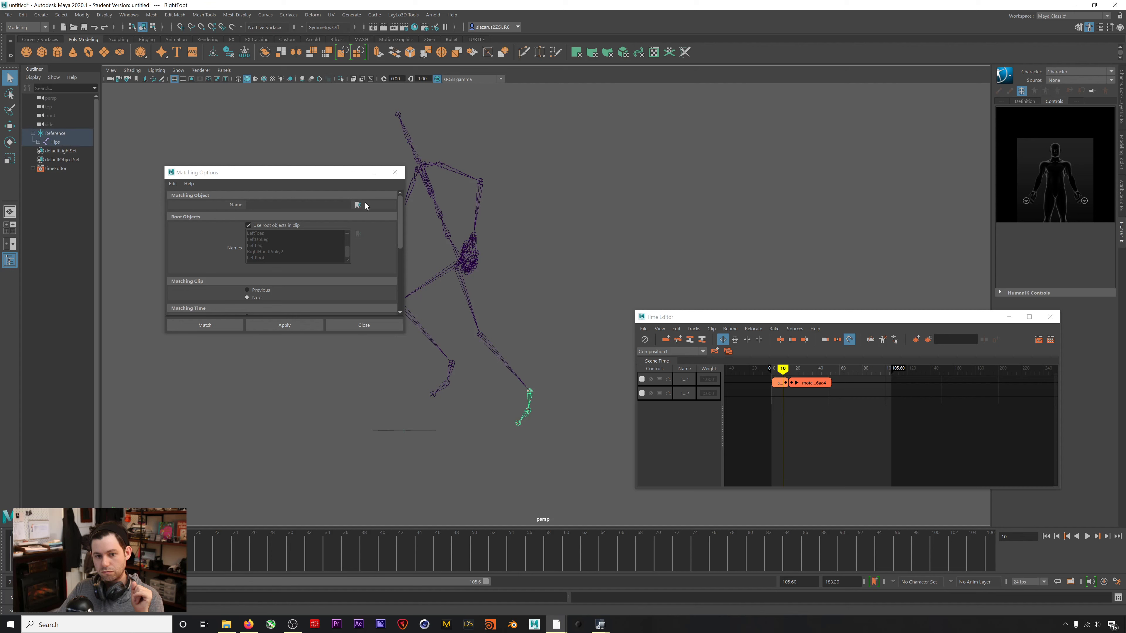
{"action": "left_click", "coordinate": [358, 204]}
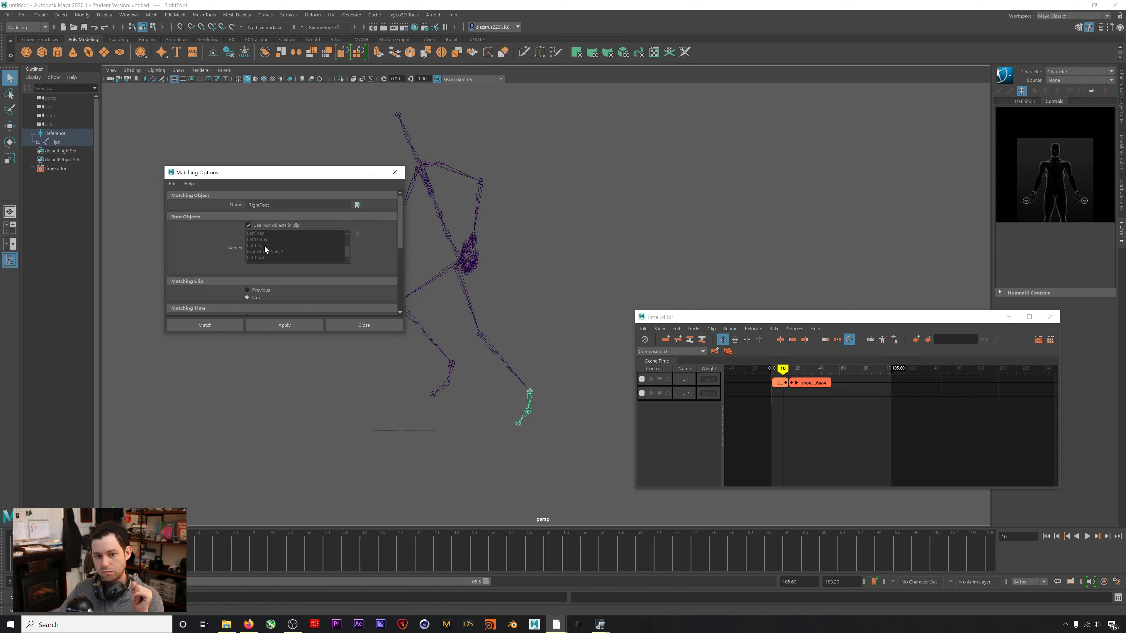
{"action": "mouse_move", "coordinate": [520, 405]}
{"action": "left_mouse_down", "text": "alt"}
{"action": "mouse_move", "coordinate": [530, 404]}
{"action": "mouse_move", "coordinate": [518, 428]}
{"action": "mouse_move", "coordinate": [514, 411]}
{"action": "left_mouse_up", "text": "alt"}
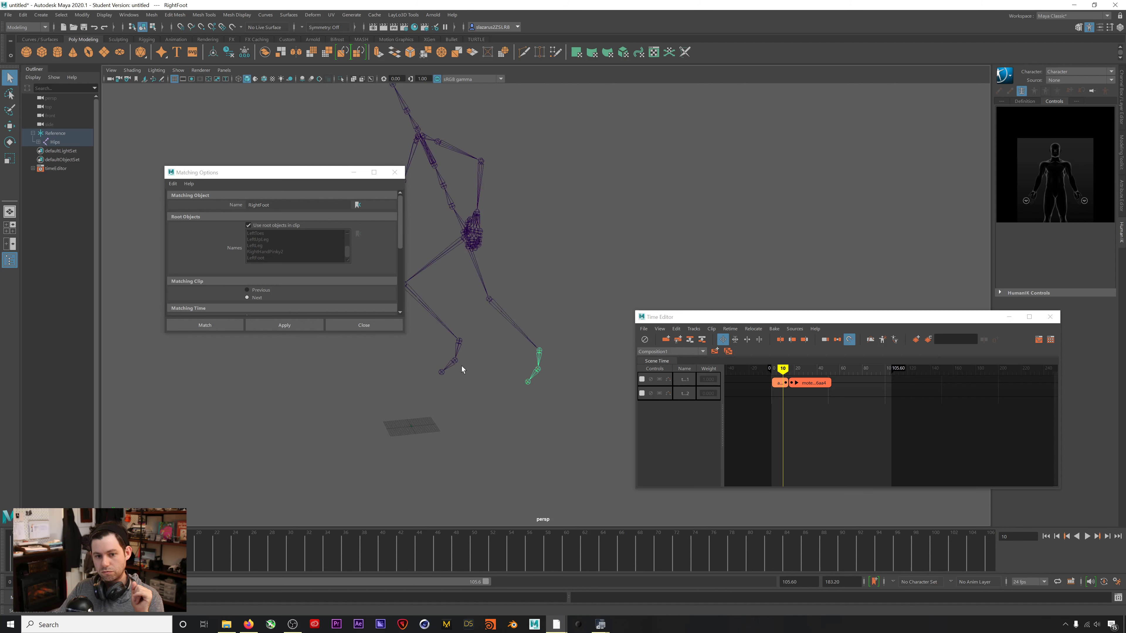
{"action": "left_click", "coordinate": [459, 349]}
{"action": "left_click", "coordinate": [357, 206]}
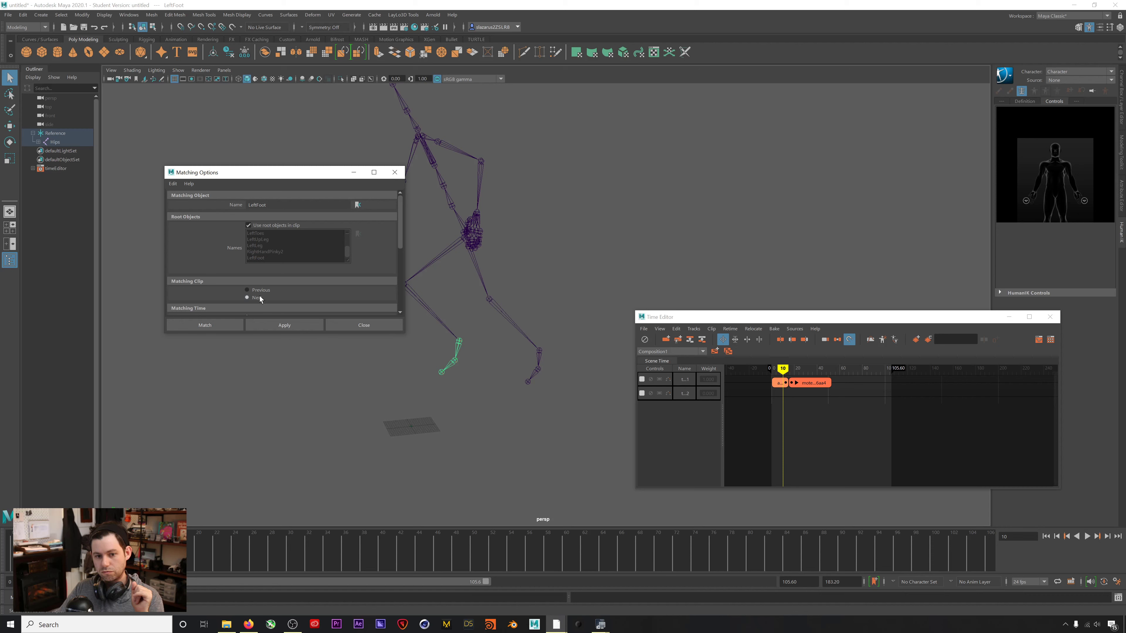
Set Matching Time to End of First Clip and apply the match.
{"action": "left_click_drag", "start_coordinate": [782, 368], "coordinate": [796, 367]}
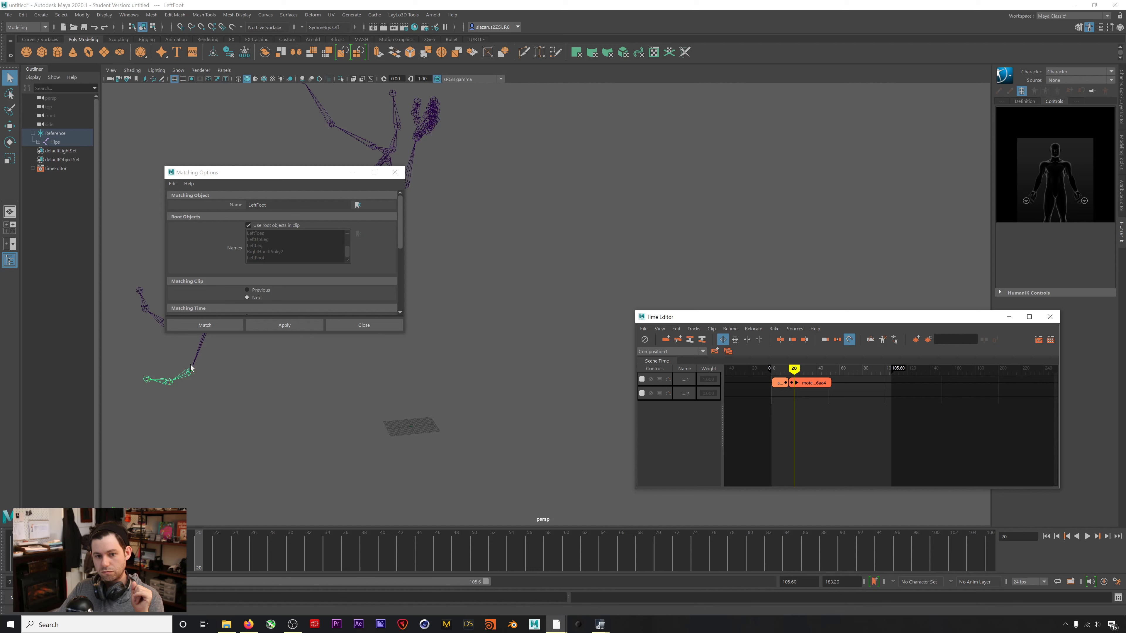
{"action": "left_click_drag", "start_coordinate": [401, 209], "coordinate": [401, 229]}
{"action": "left_click_drag", "start_coordinate": [794, 369], "coordinate": [789, 370]}
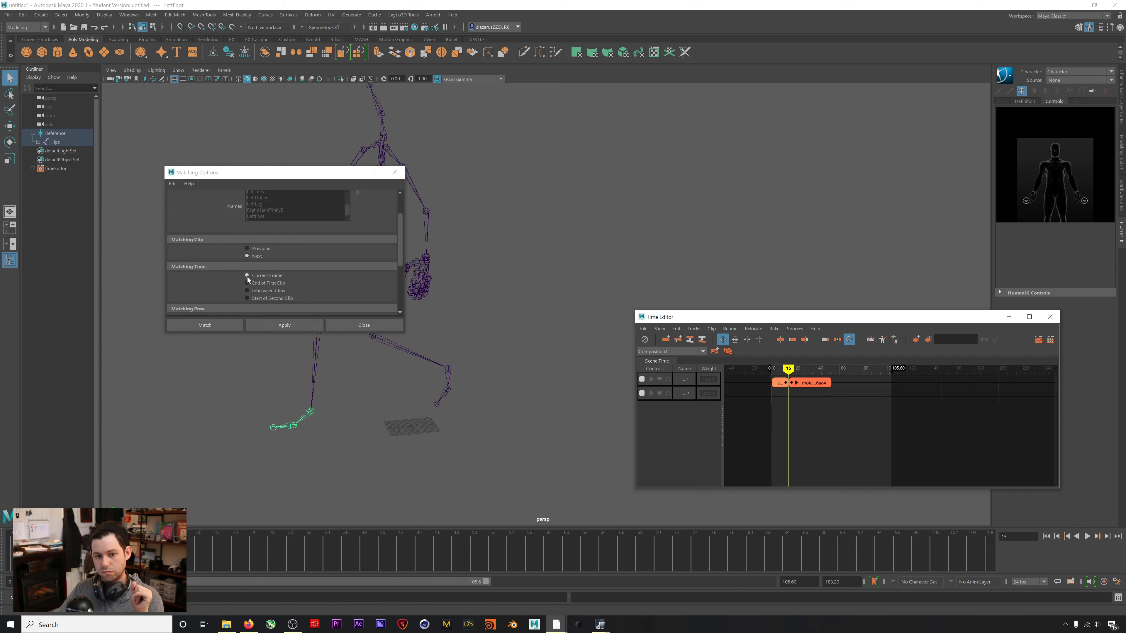
{"action": "left_click", "coordinate": [251, 283]}
{"action": "scroll", "coordinate": [398, 255], "scroll_direction": "down", "scroll_amount": 3}
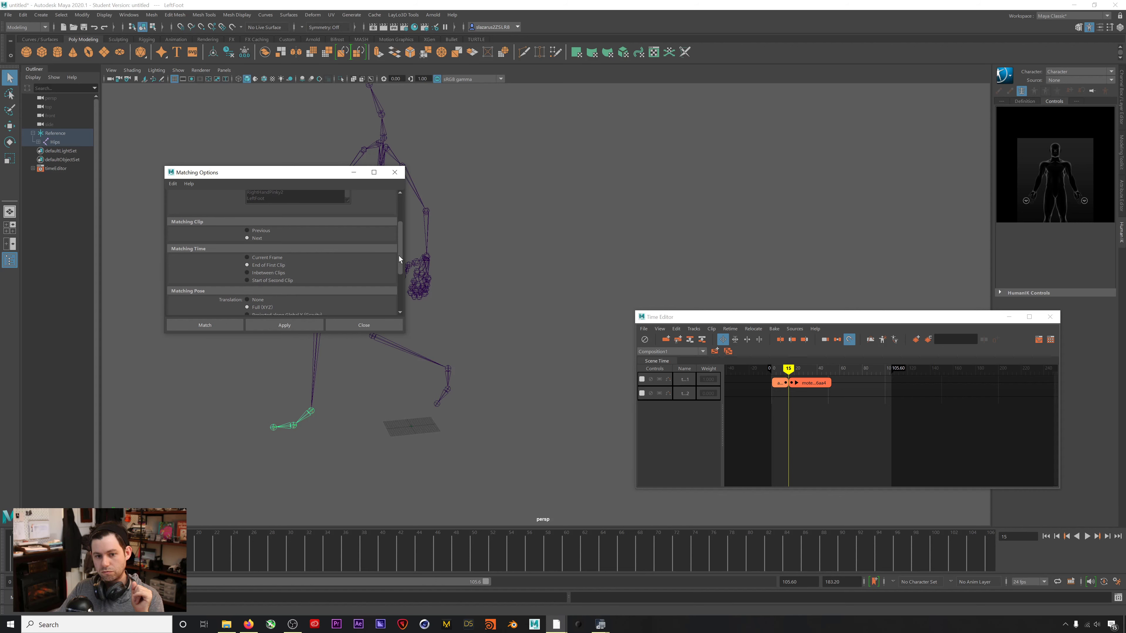
{"action": "scroll", "coordinate": [391, 272], "scroll_direction": "down", "scroll_amount": 1}
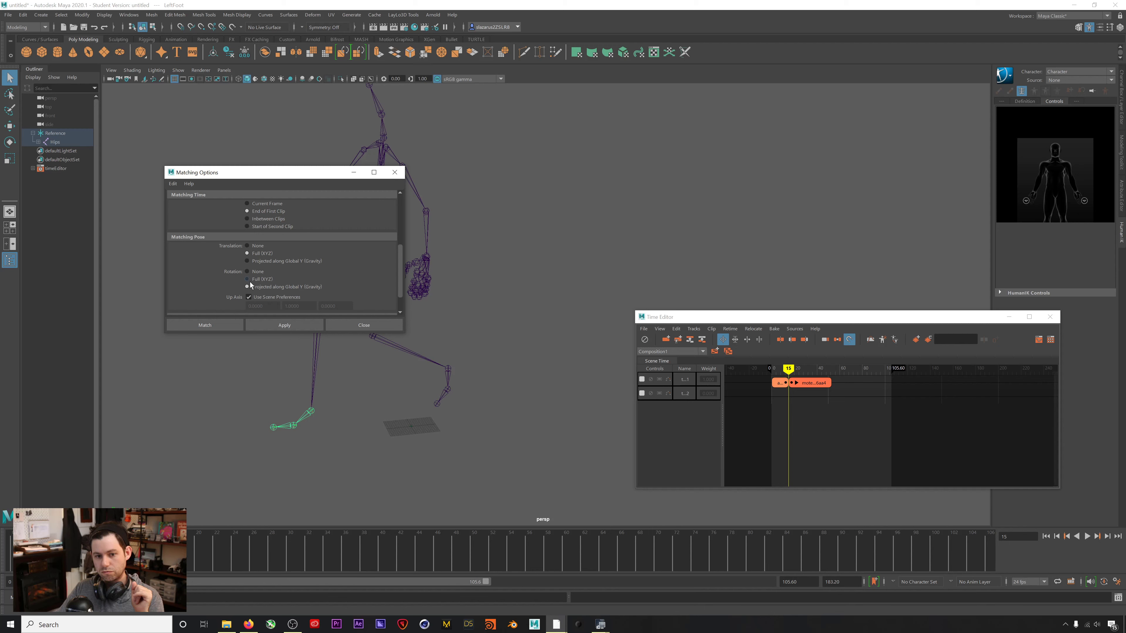
{"action": "scroll", "coordinate": [402, 271], "scroll_direction": "down", "scroll_amount": 1}
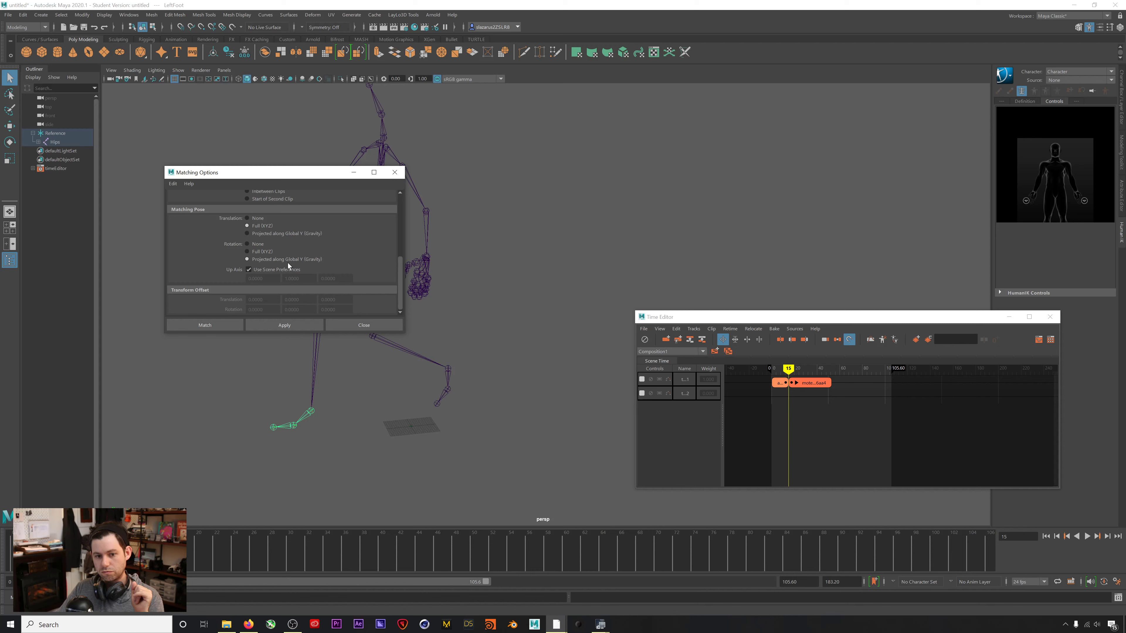
{"action": "left_click", "coordinate": [226, 322]}
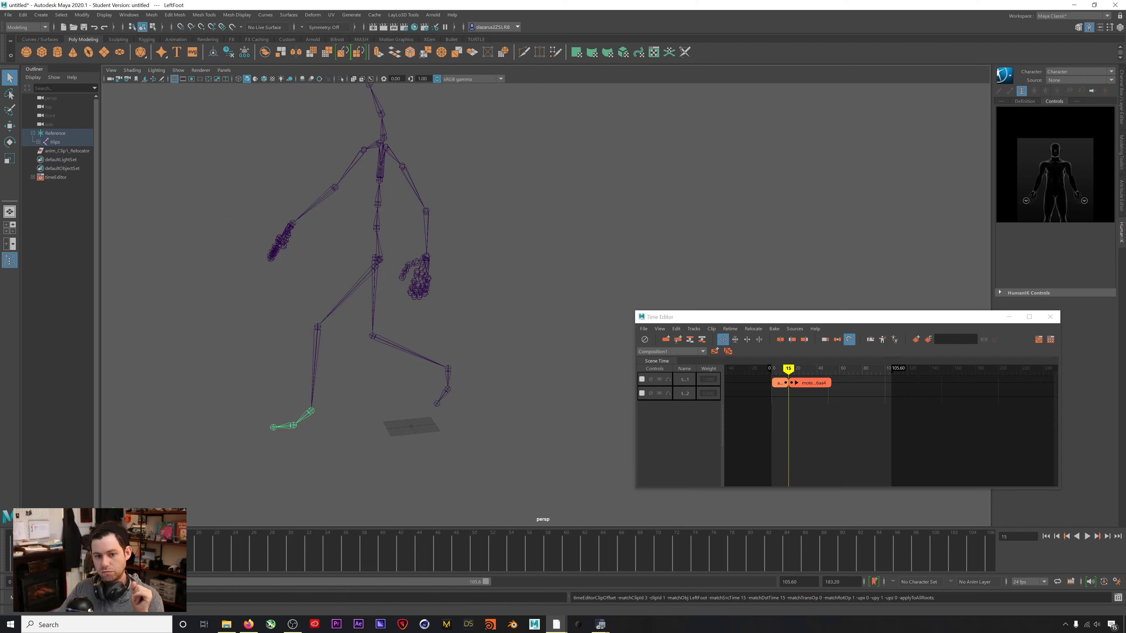
Play and scrub the timeline to review the transition between the clips.
{"action": "key", "text": "alt+v"}
{"action": "mouse_move", "coordinate": [154, 571]}
{"action": "left_mouse_down"}
{"action": "mouse_move", "coordinate": [126, 571]}
{"action": "mouse_move", "coordinate": [257, 571]}
{"action": "mouse_move", "coordinate": [153, 571]}
{"action": "mouse_move", "coordinate": [227, 556]}
{"action": "mouse_move", "coordinate": [144, 556]}
{"action": "left_mouse_up"}
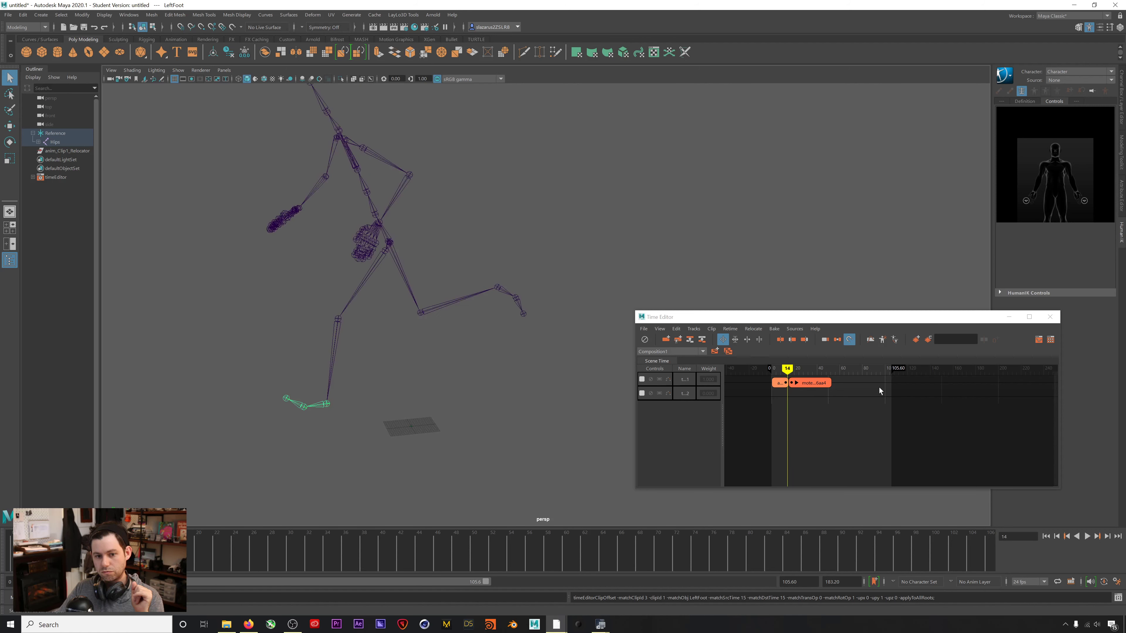
{"action": "left_click", "coordinate": [70, 568]}
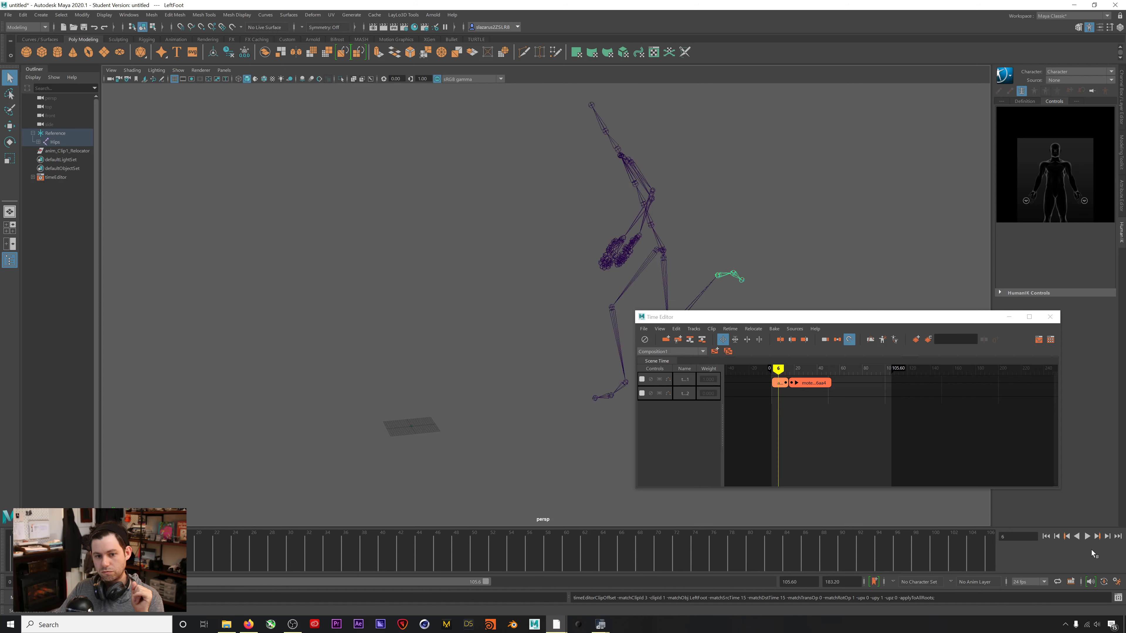
{"action": "left_click", "coordinate": [1088, 536]}
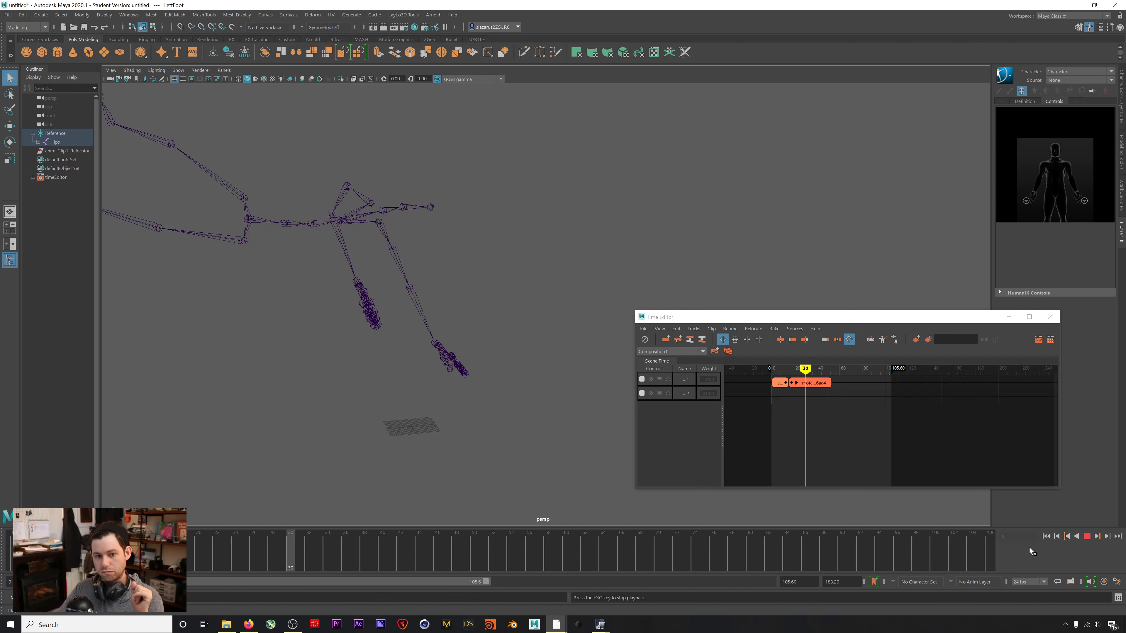
{"action": "left_click_drag", "start_coordinate": [88, 563], "coordinate": [79, 563]}
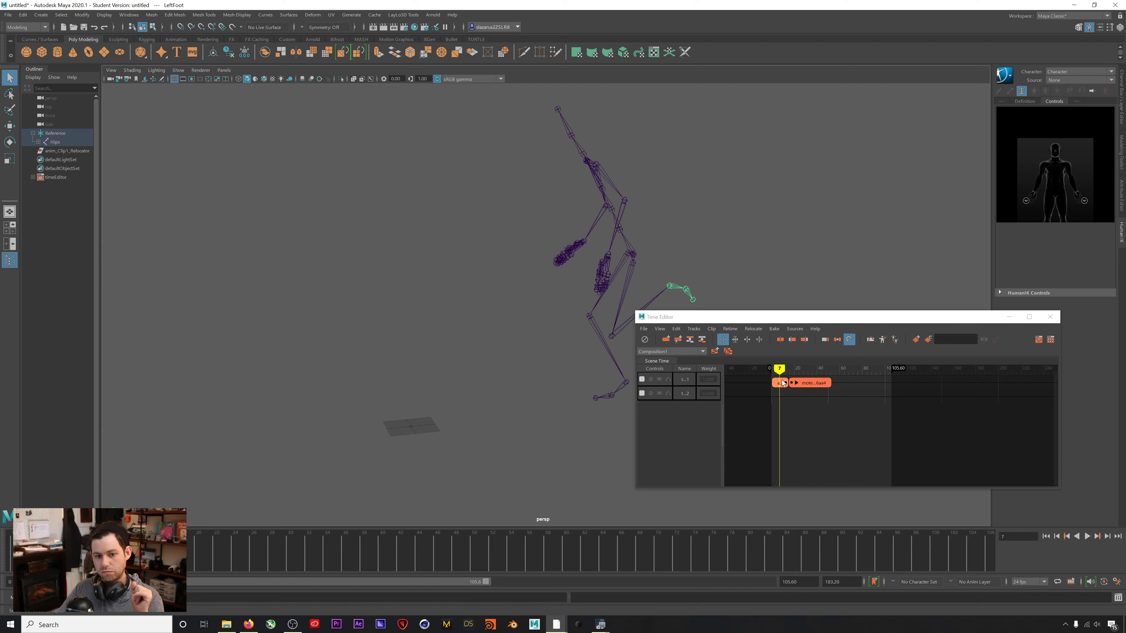
Slide the second clip five frames earlier and replay from the start.
{"action": "left_click_drag", "start_coordinate": [805, 383], "coordinate": [800, 382]}
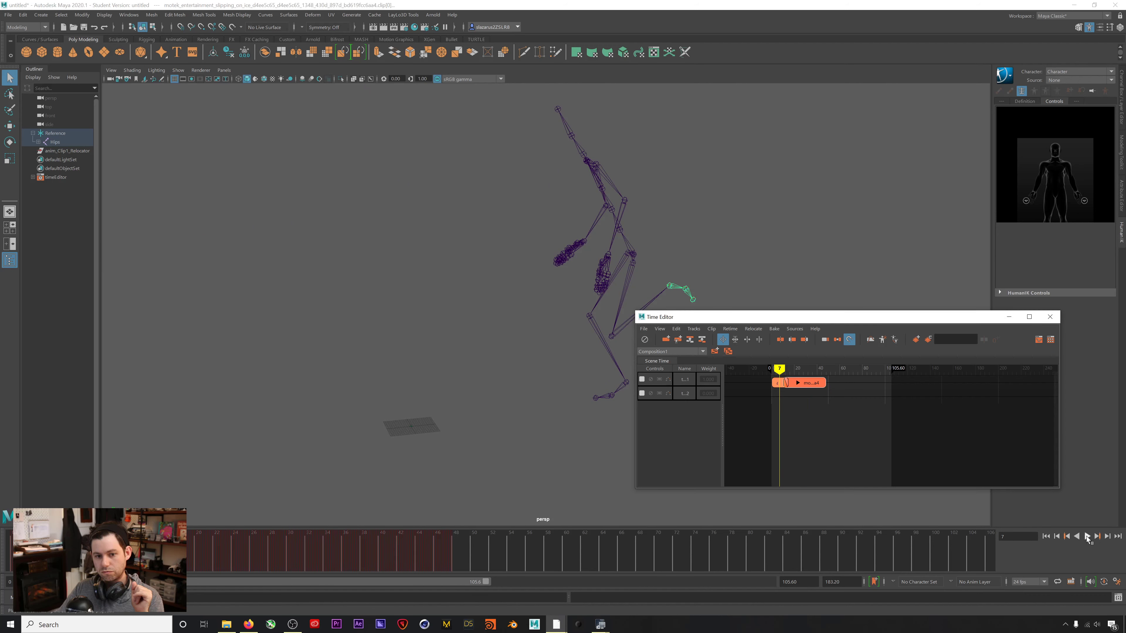
{"action": "left_click", "coordinate": [1087, 536]}
{"action": "key", "text": "Escape"}
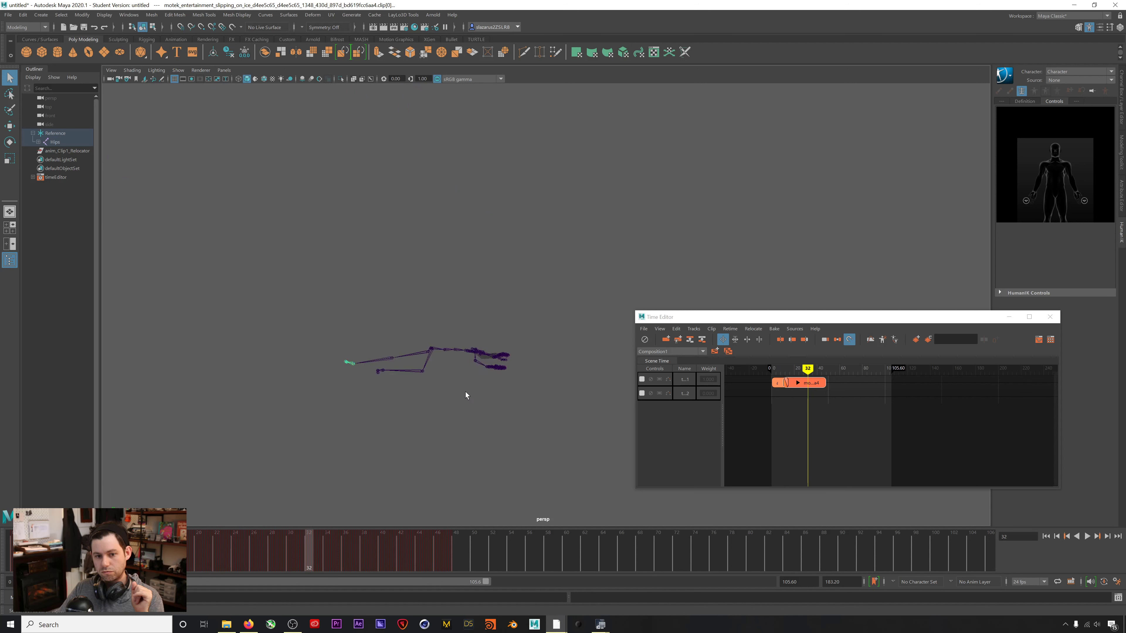
{"action": "left_click", "coordinate": [1046, 536]}
{"action": "left_click", "coordinate": [1087, 537]}
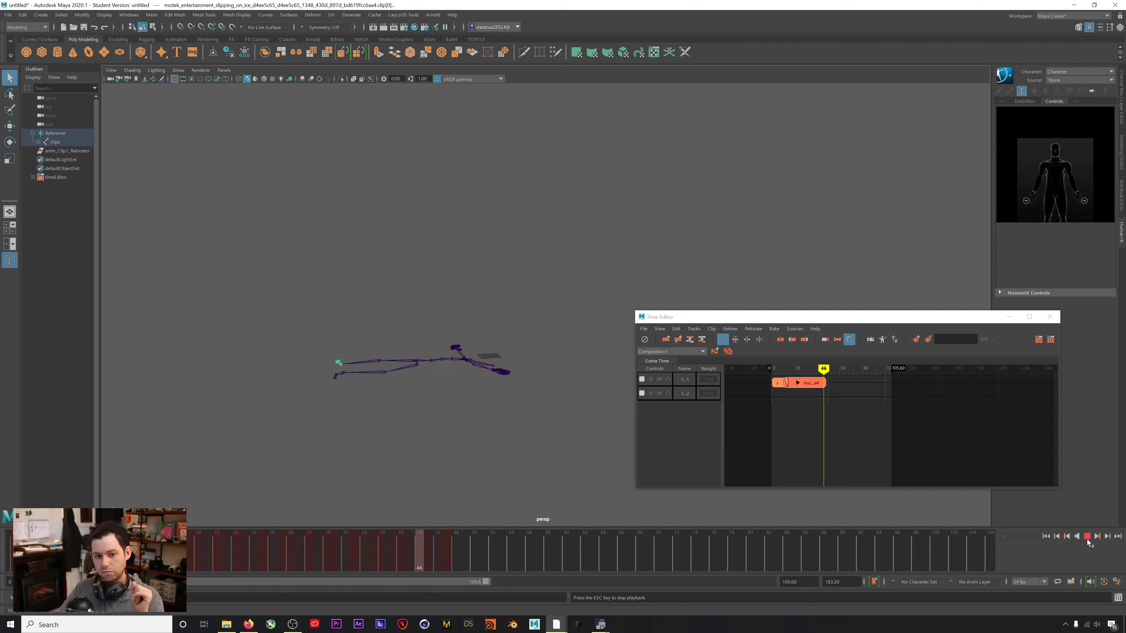
{"action": "left_click", "coordinate": [1087, 536]}
Set the animation end time to 50 and play the shortened range.
{"action": "left_click_drag", "start_coordinate": [506, 551], "coordinate": [459, 548]}
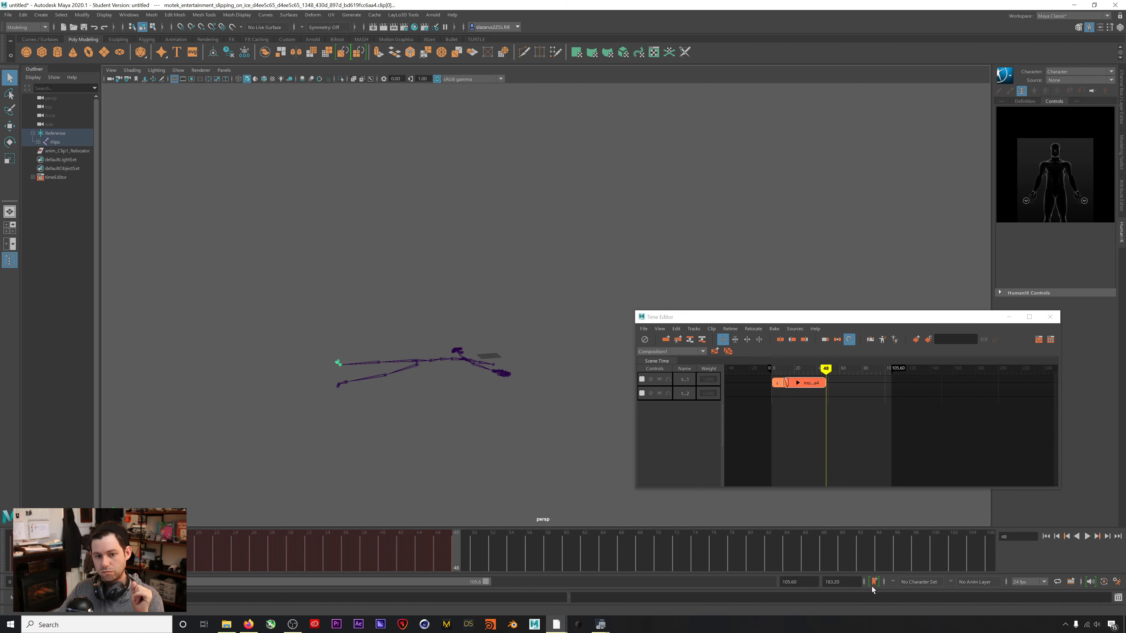
{"action": "double_click", "coordinate": [834, 582]}
{"action": "type", "text": "50"}
{"action": "key", "text": "Return"}
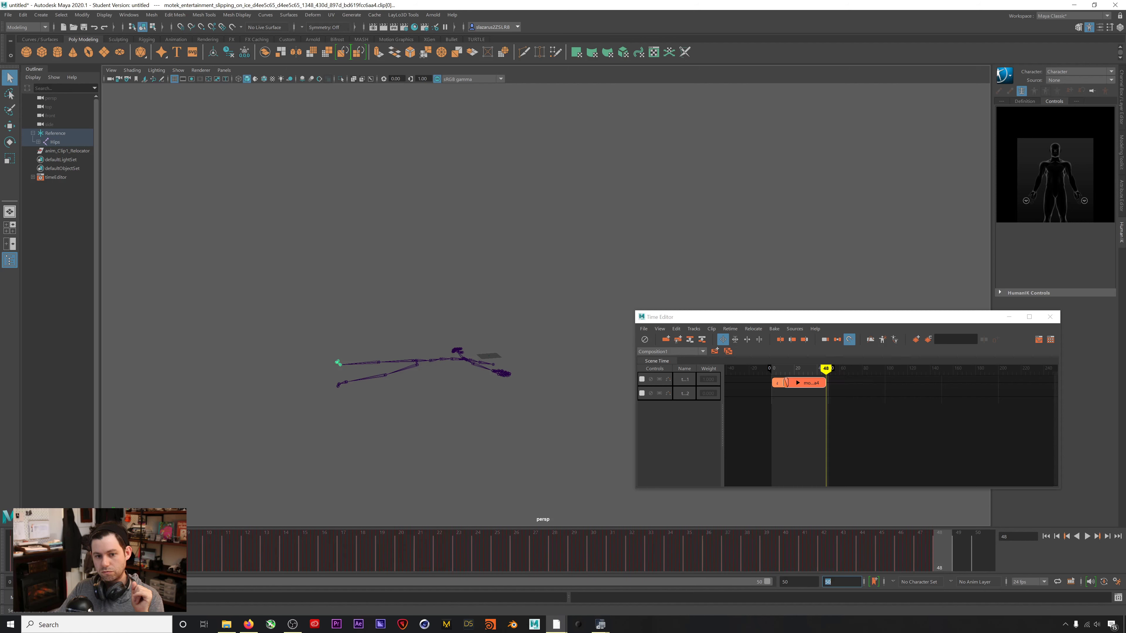
{"action": "left_click", "coordinate": [1045, 536]}
{"action": "left_click", "coordinate": [1087, 536]}
At frame 0, import the robot .mb file, continuing past the Student Version notice.
{"action": "left_click", "coordinate": [830, 249]}
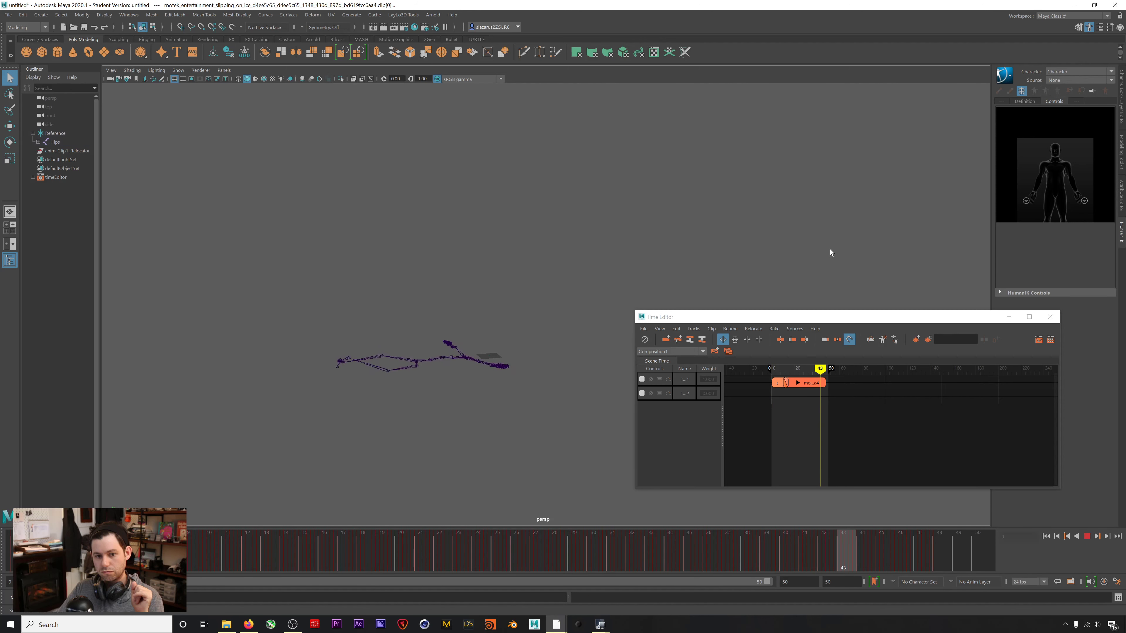
{"action": "left_click", "coordinate": [1087, 537]}
{"action": "left_click", "coordinate": [1046, 536]}
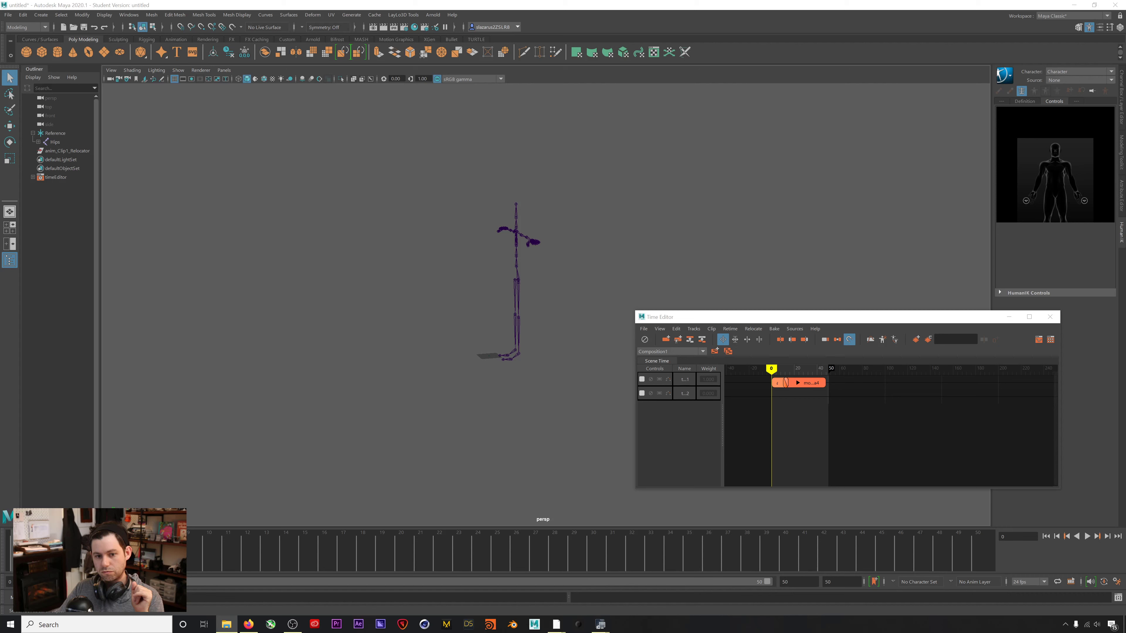
{"action": "left_click_drag", "start_coordinate": [576, 230], "coordinate": [394, 195]}
{"action": "left_click", "coordinate": [531, 320]}
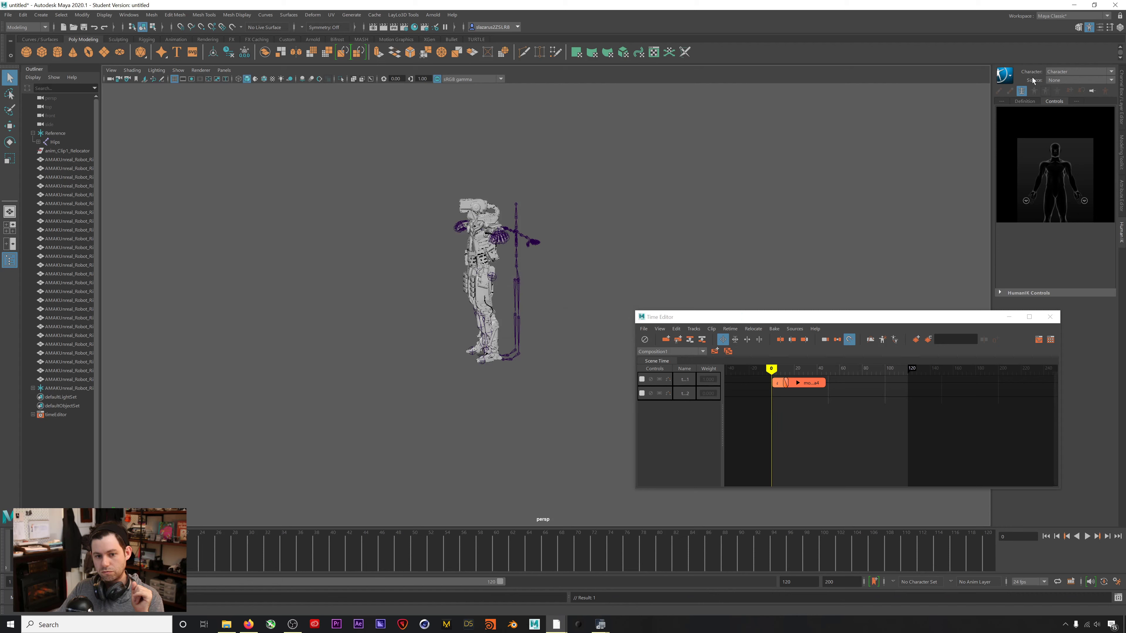
In HumanIK, set Character to AMAKUnreal_Robot_Rigged and Source to the mocap character.
{"action": "left_click", "coordinate": [1067, 73]}
{"action": "left_click", "coordinate": [1062, 90]}
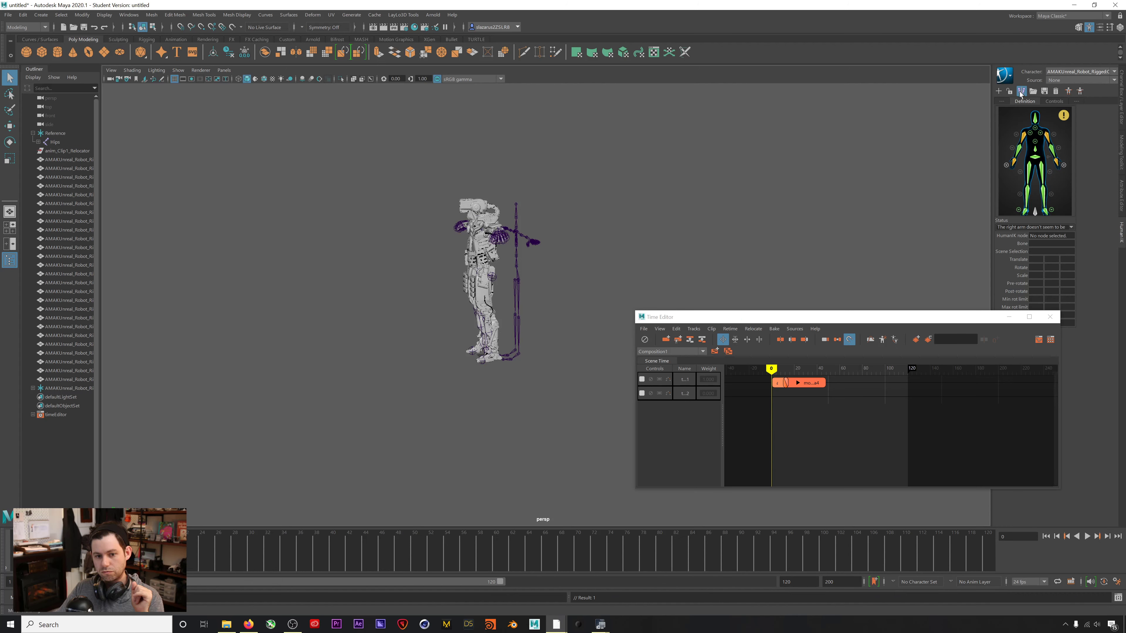
{"action": "left_click", "coordinate": [1053, 79]}
{"action": "left_click", "coordinate": [1058, 97]}
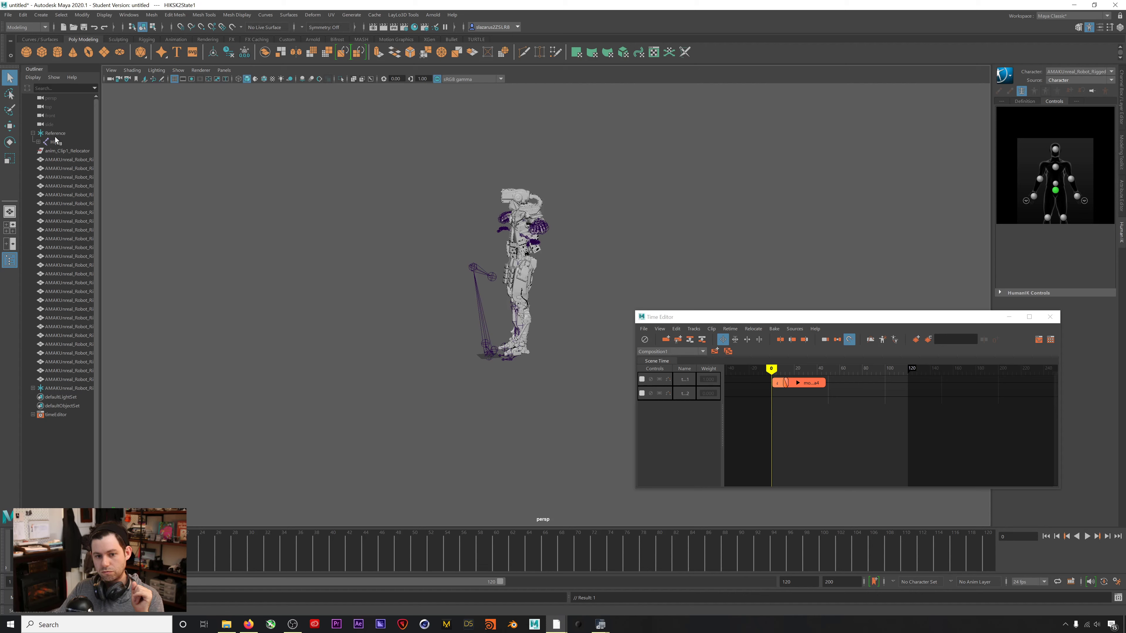
Play the retargeted animation and set both animation and playback end frames to 50.
{"action": "left_click", "coordinate": [1087, 536]}
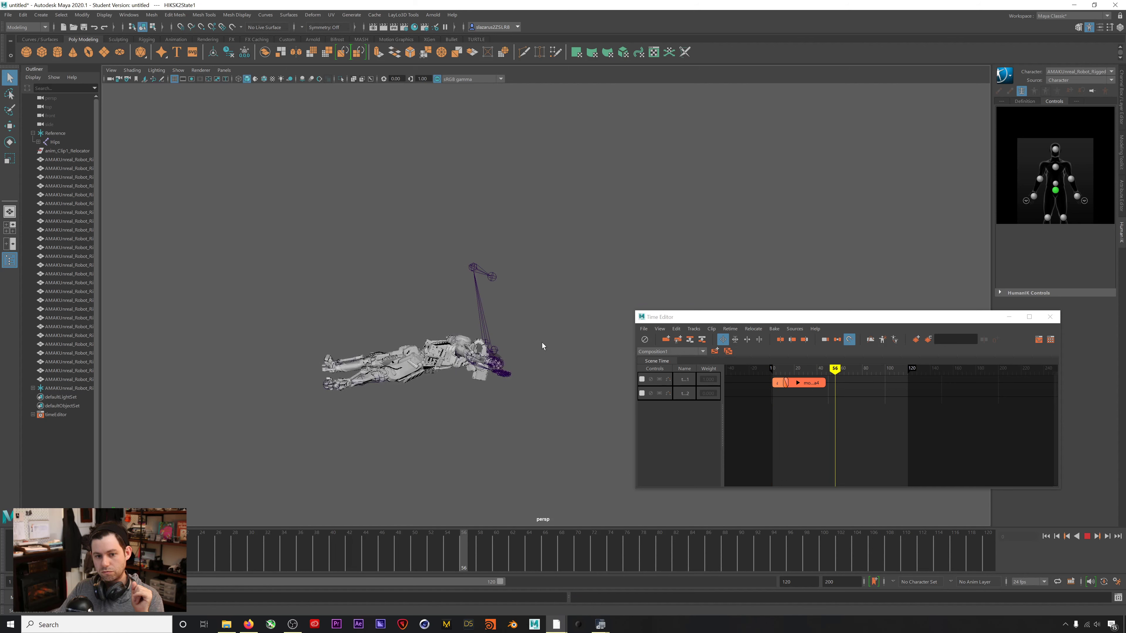
{"action": "double_click", "coordinate": [841, 582]}
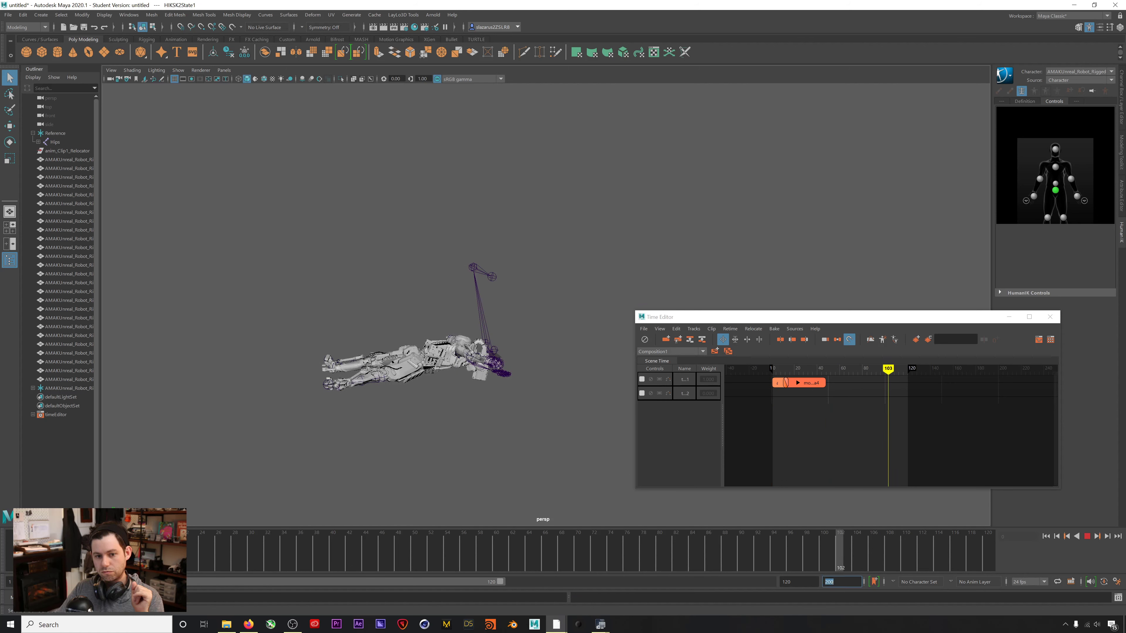
{"action": "type", "text": "50"}
{"action": "key", "text": "Return"}
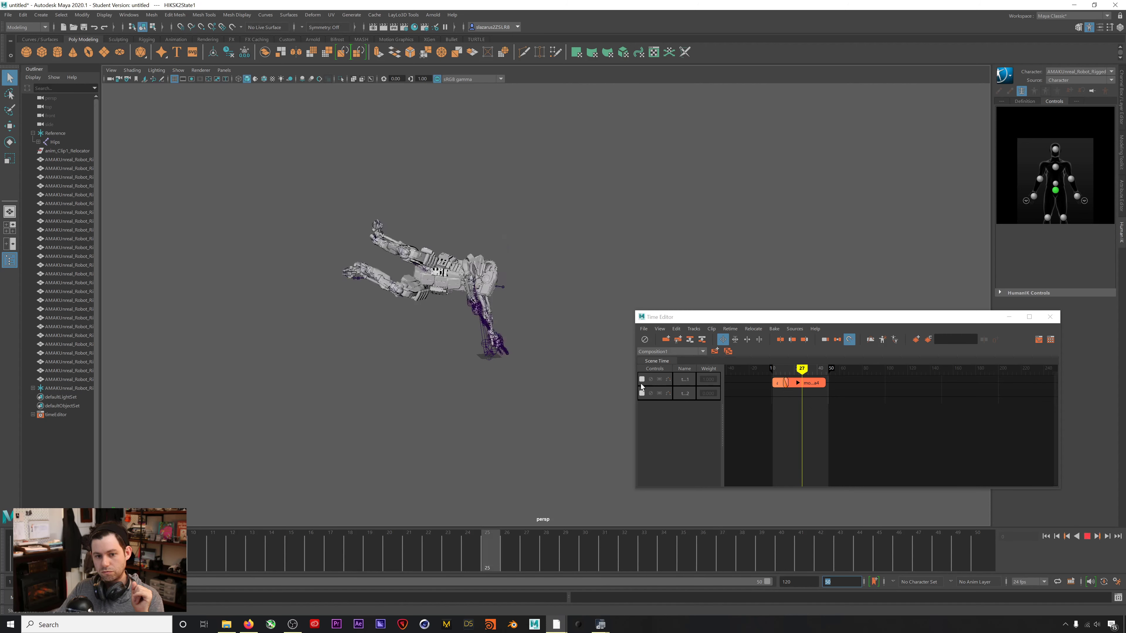
{"action": "type", "text": "6"}
{"action": "key", "text": "Return"}
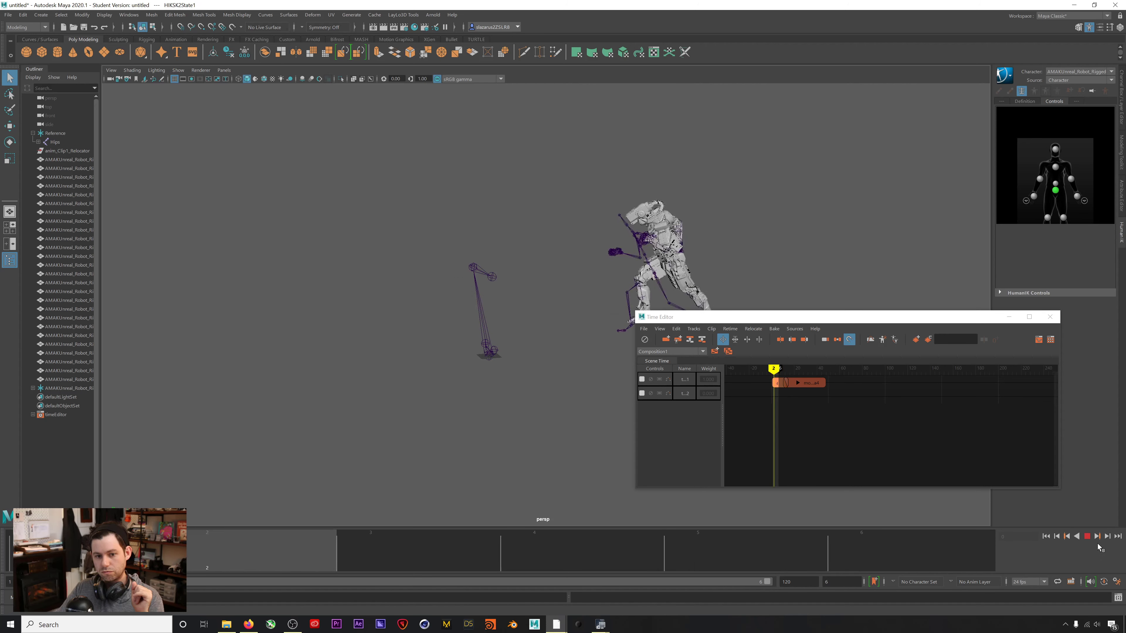
{"action": "left_click", "coordinate": [1087, 536]}
{"action": "double_click", "coordinate": [834, 582]}
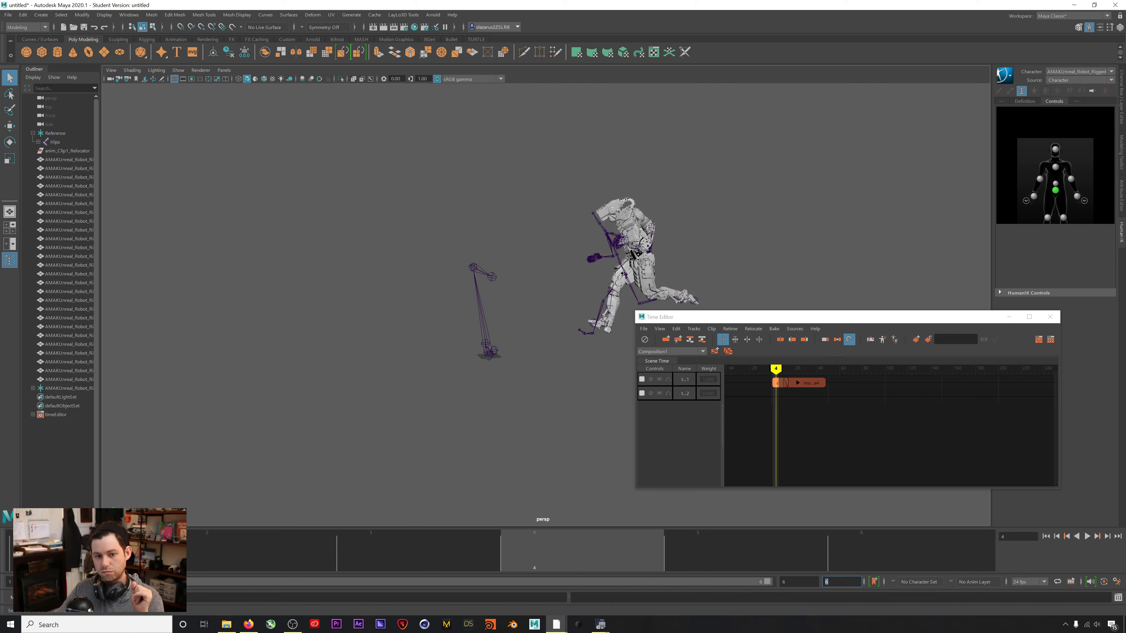
{"action": "type", "text": "50"}
{"action": "key", "text": "Return"}
{"action": "left_click", "coordinate": [801, 581]}
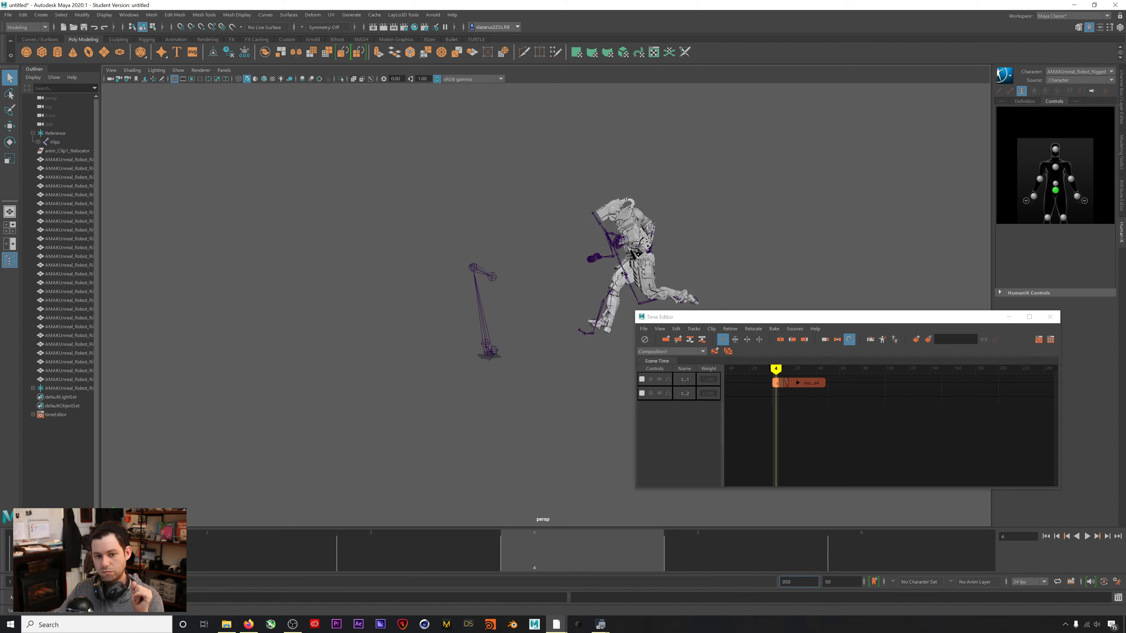
{"action": "type", "text": "50"}
{"action": "key", "text": "Return"}
Switch the viewport to textured shading with 6 and orbit around the robot.
{"action": "left_click", "coordinate": [321, 289]}
{"action": "key", "text": "6"}
{"action": "mouse_move", "coordinate": [527, 298]}
{"action": "left_mouse_down", "text": "alt"}
{"action": "mouse_move", "coordinate": [672, 247]}
{"action": "mouse_move", "coordinate": [704, 250]}
{"action": "left_mouse_up", "text": "alt"}
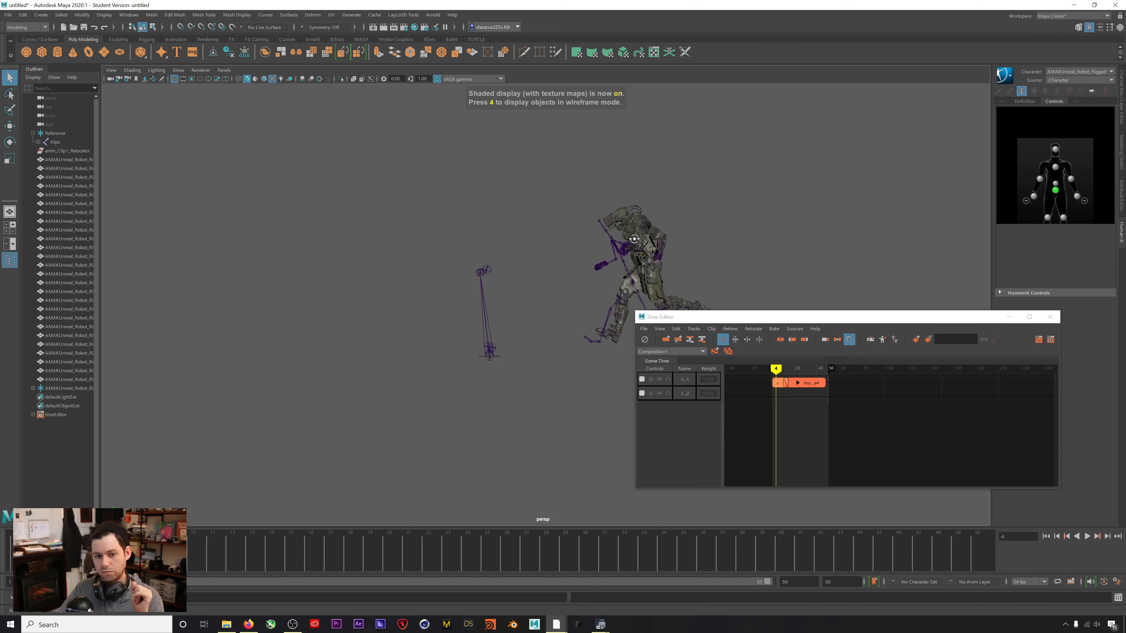
Hide the robot's skeleton root and the Reference mocap hierarchy, then replay to check.
{"action": "left_click", "coordinate": [66, 389]}
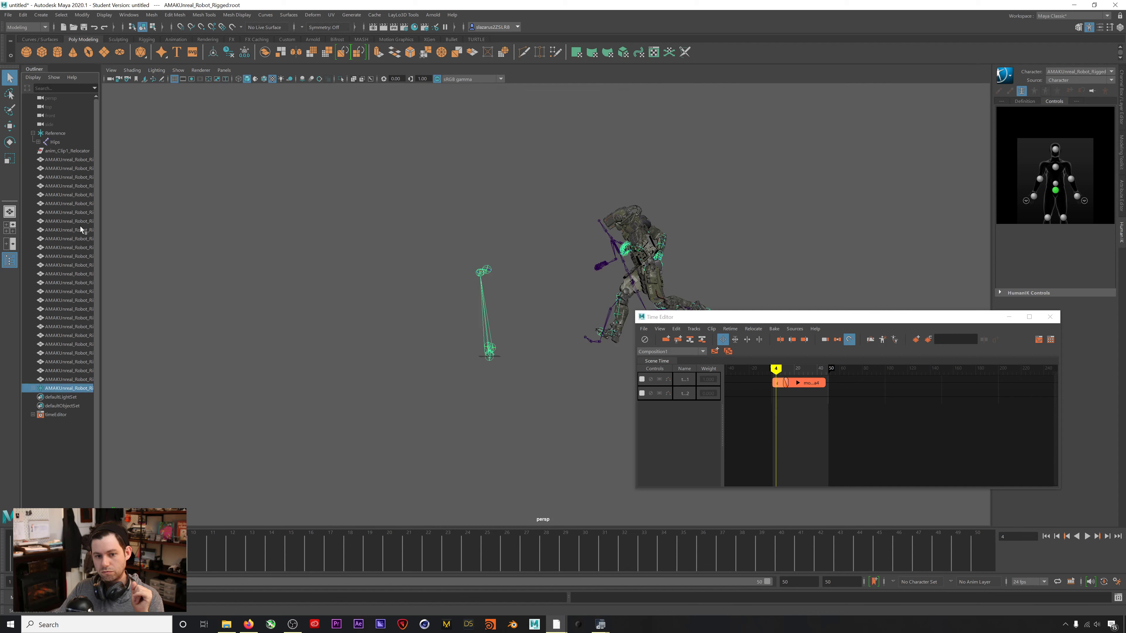
{"action": "key", "text": "ctrl+h"}
{"action": "left_click", "coordinate": [51, 133]}
{"action": "key", "text": "ctrl+h"}
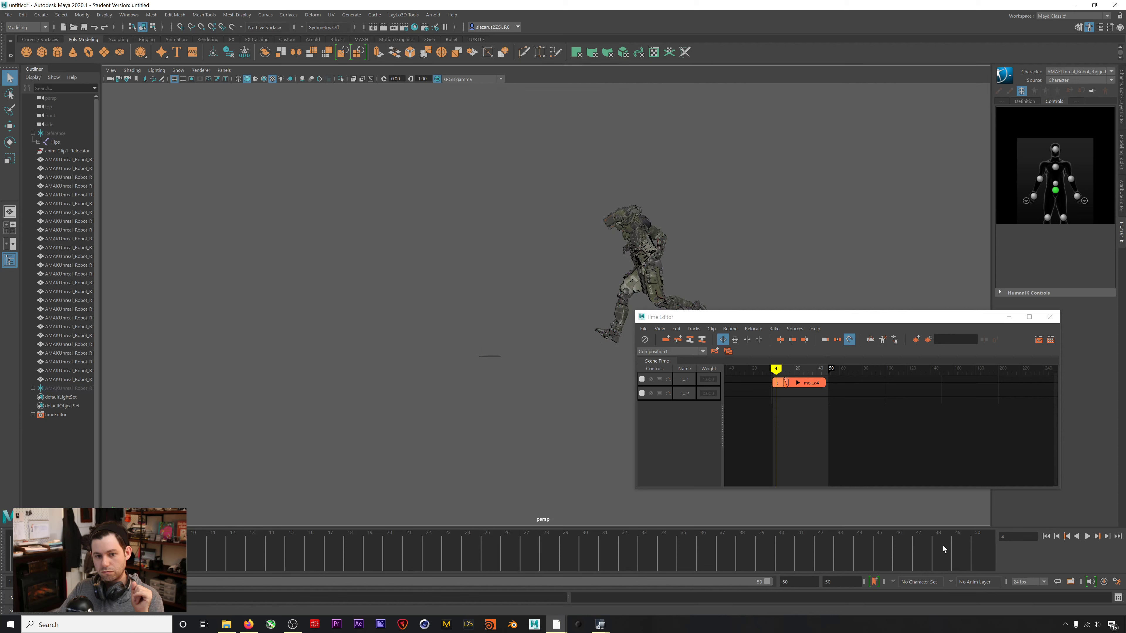
{"action": "left_click", "coordinate": [1088, 536]}
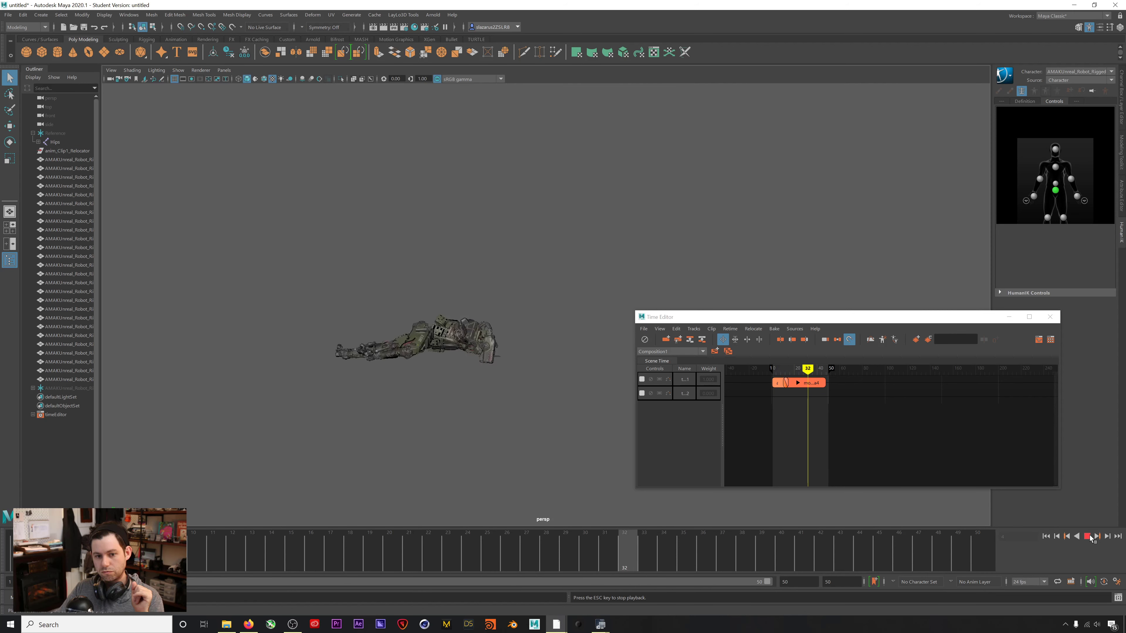
{"action": "left_click", "coordinate": [1089, 536]}
{"action": "left_click", "coordinate": [1046, 536]}
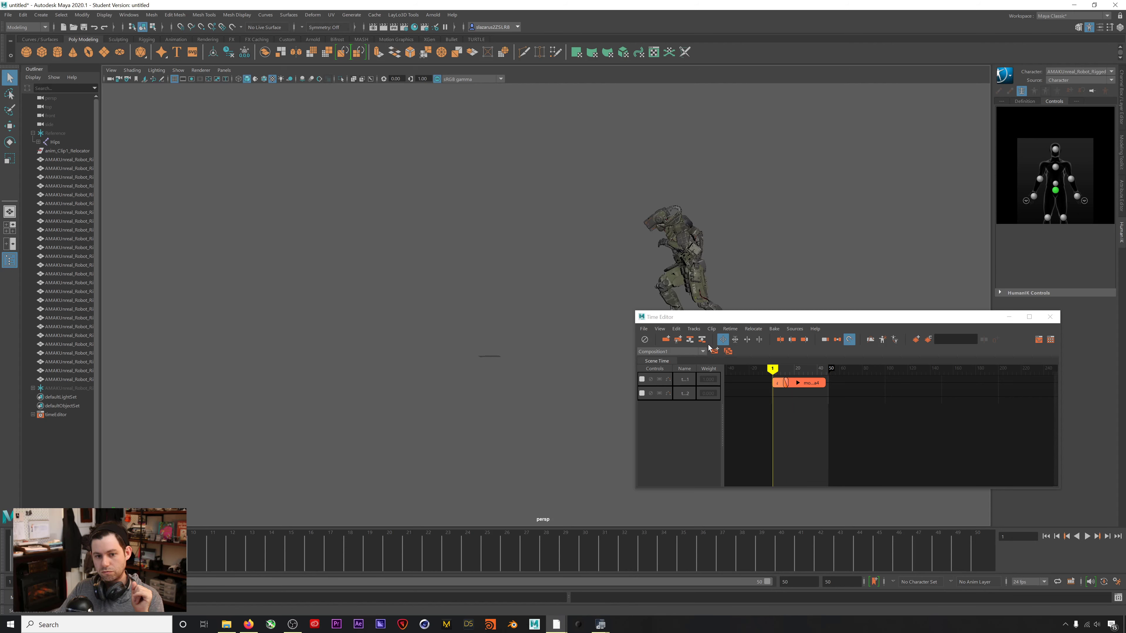
{"action": "mouse_move", "coordinate": [573, 341]}
{"action": "left_mouse_down", "text": "alt"}
{"action": "mouse_move", "coordinate": [601, 342]}
{"action": "mouse_move", "coordinate": [559, 341]}
{"action": "left_mouse_up", "text": "alt"}
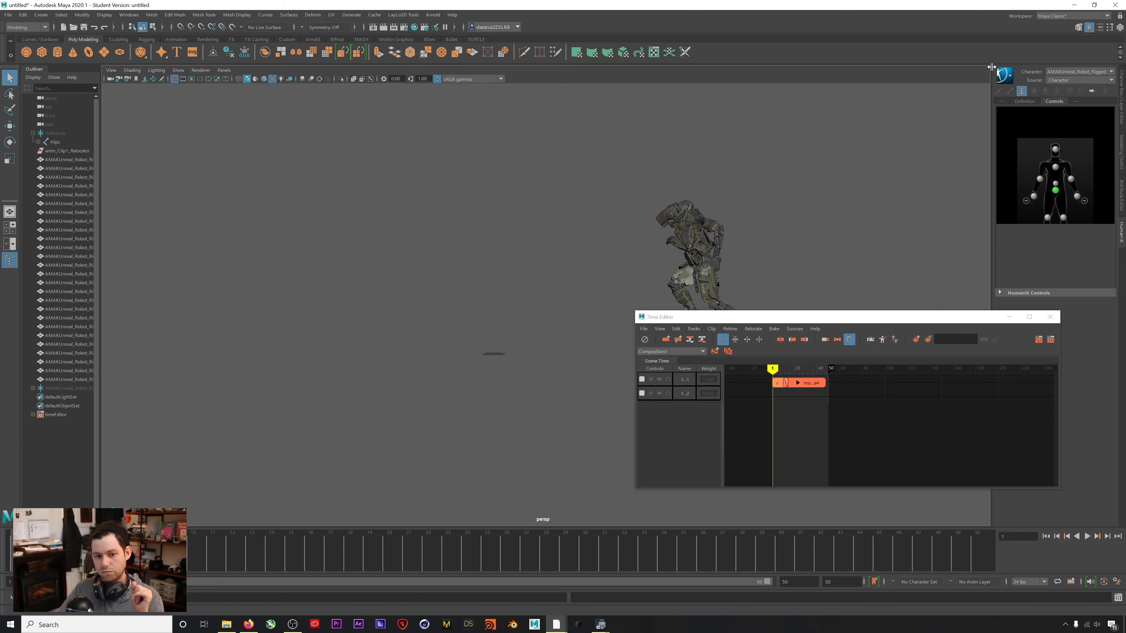
Bake the retargeted motion with HumanIK's Bake To Skeleton.
{"action": "left_click", "coordinate": [1008, 75]}
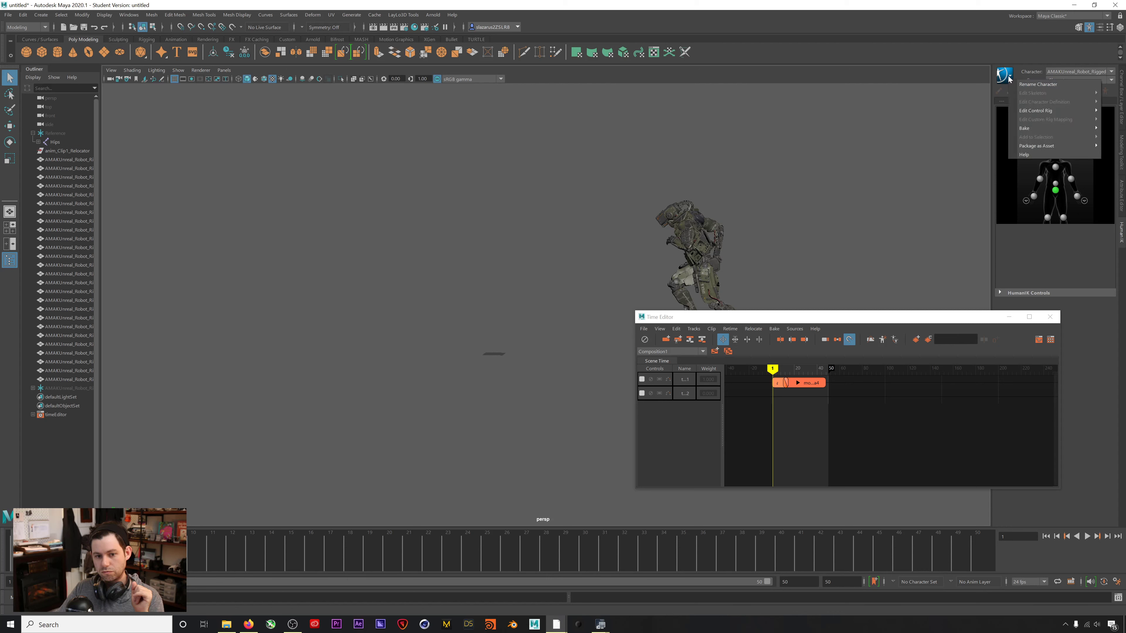
{"action": "left_click", "coordinate": [1008, 75]}
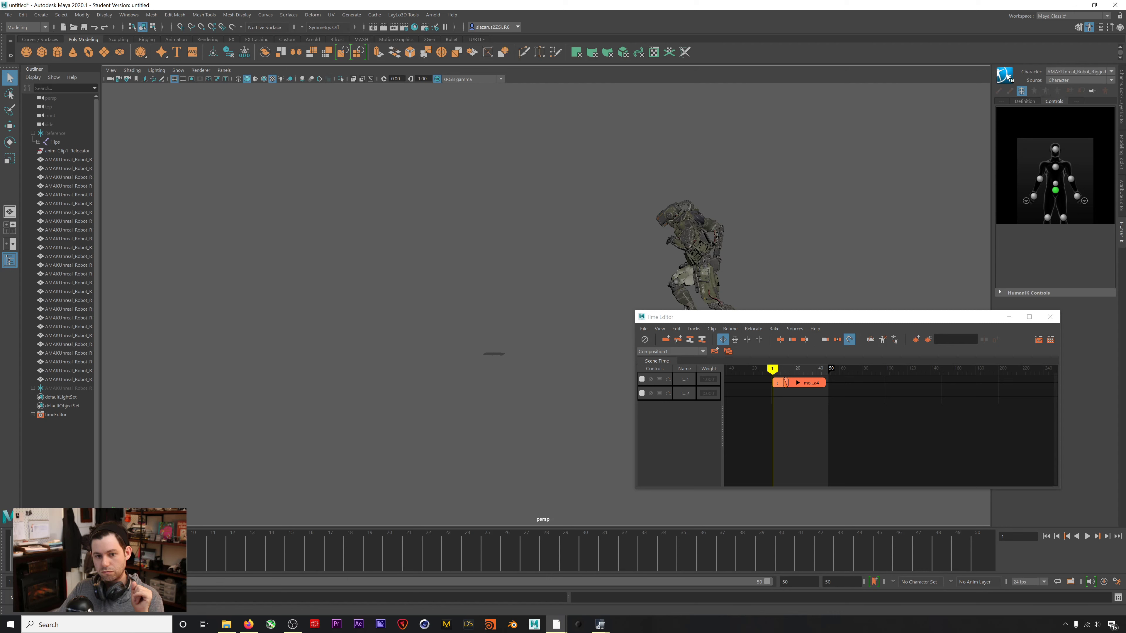
{"action": "left_click", "coordinate": [1008, 75]}
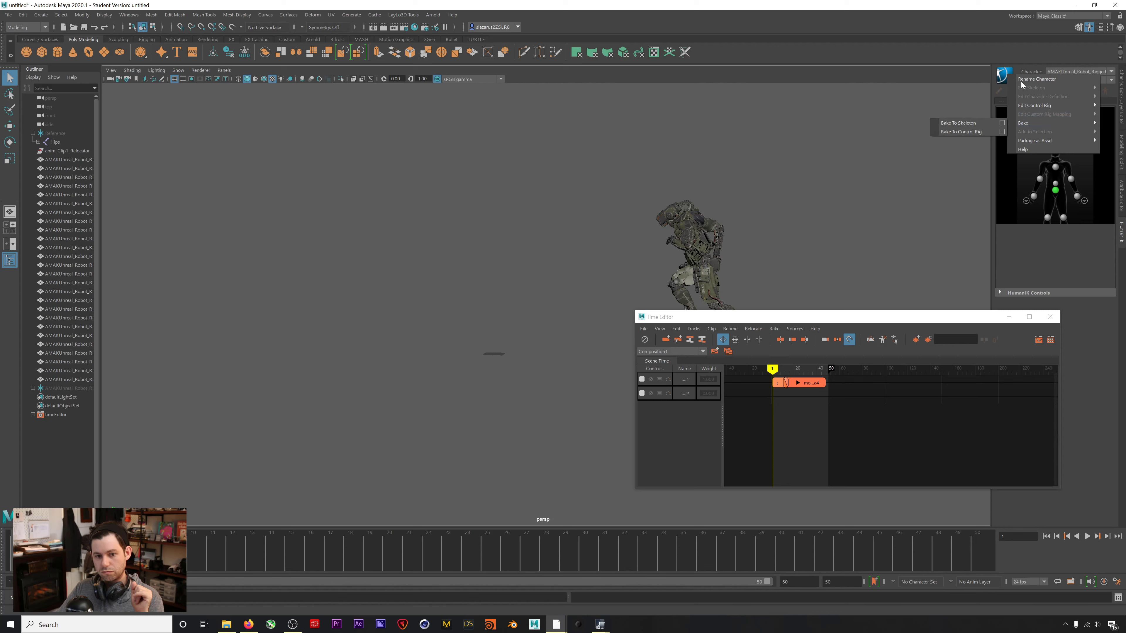
{"action": "mouse_move", "coordinate": [1035, 105]}
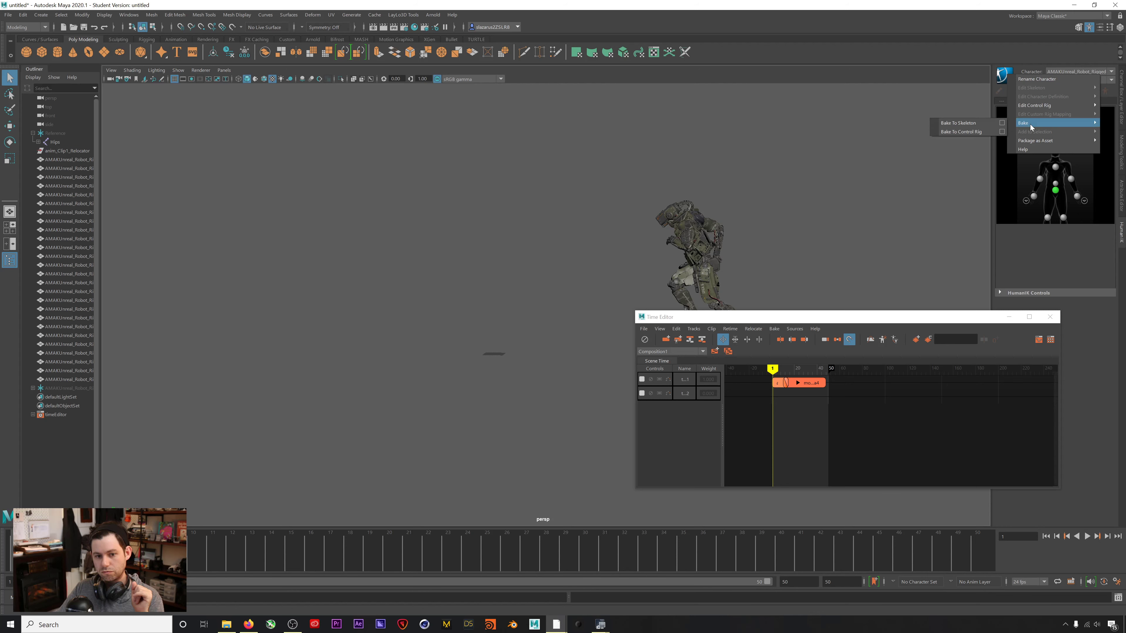
{"action": "left_click", "coordinate": [977, 125]}
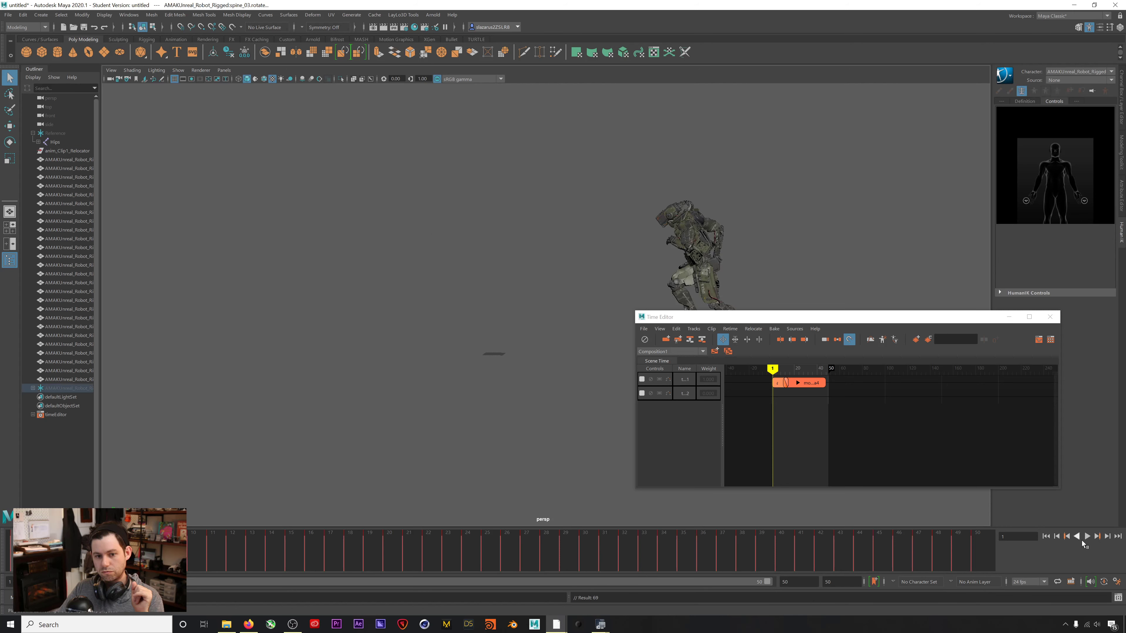
Delete the Reference mocap hierarchy, then scrub and tumble to check the robot's baked run.
{"action": "left_click", "coordinate": [1087, 536]}
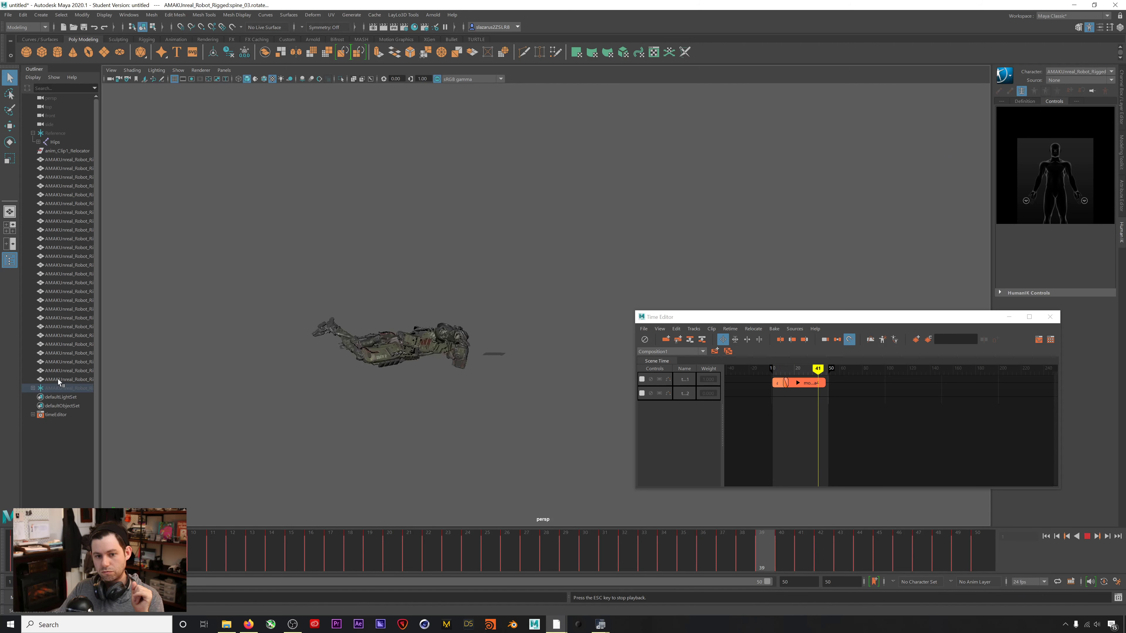
{"action": "left_click", "coordinate": [54, 133]}
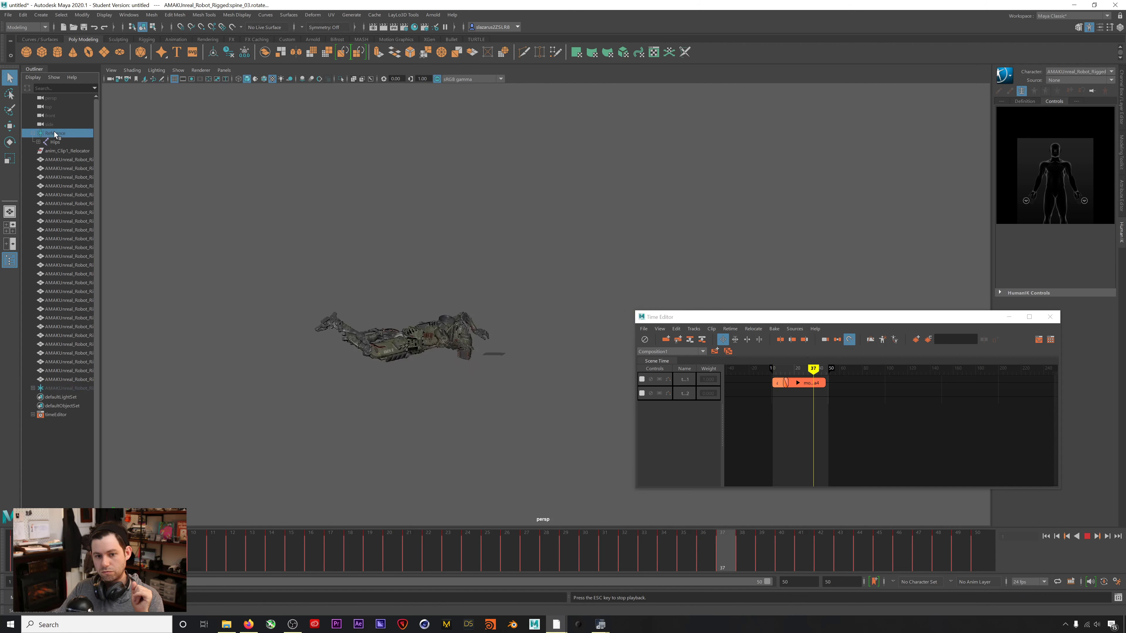
{"action": "key", "text": "Delete"}
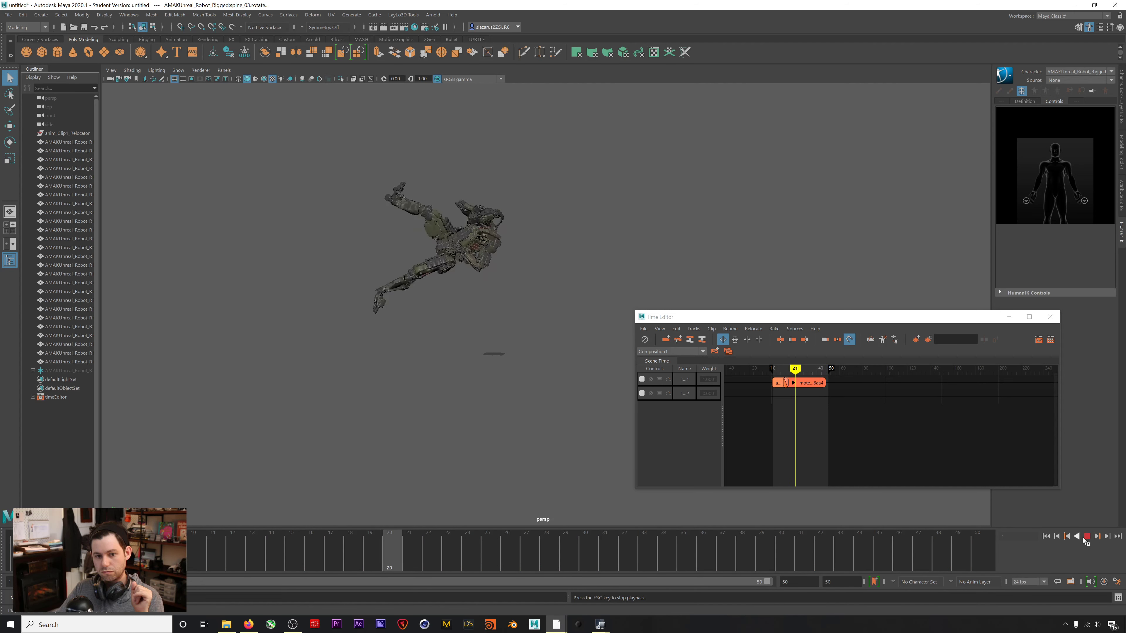
{"action": "key", "text": "Escape"}
{"action": "left_click_drag", "start_coordinate": [312, 550], "coordinate": [76, 557]}
{"action": "mouse_move", "coordinate": [563, 320]}
{"action": "left_mouse_down", "text": "alt"}
{"action": "mouse_move", "coordinate": [621, 326]}
{"action": "mouse_move", "coordinate": [569, 319]}
{"action": "left_mouse_up", "text": "alt"}
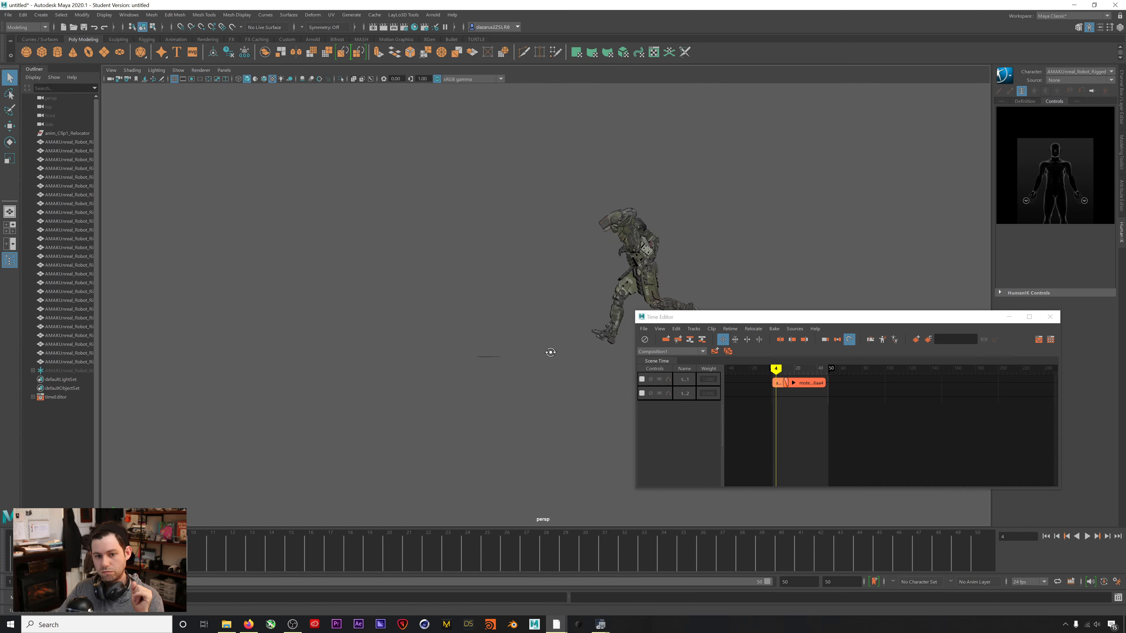